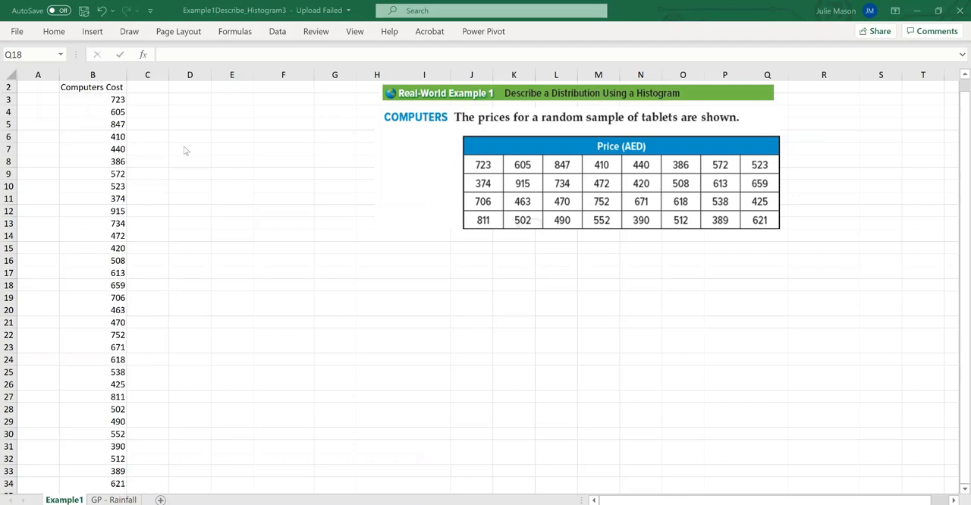
Add the headers Bin, Frequency and Interval in cells D2, E2 and F2, widening column E slightly
click(180, 88)
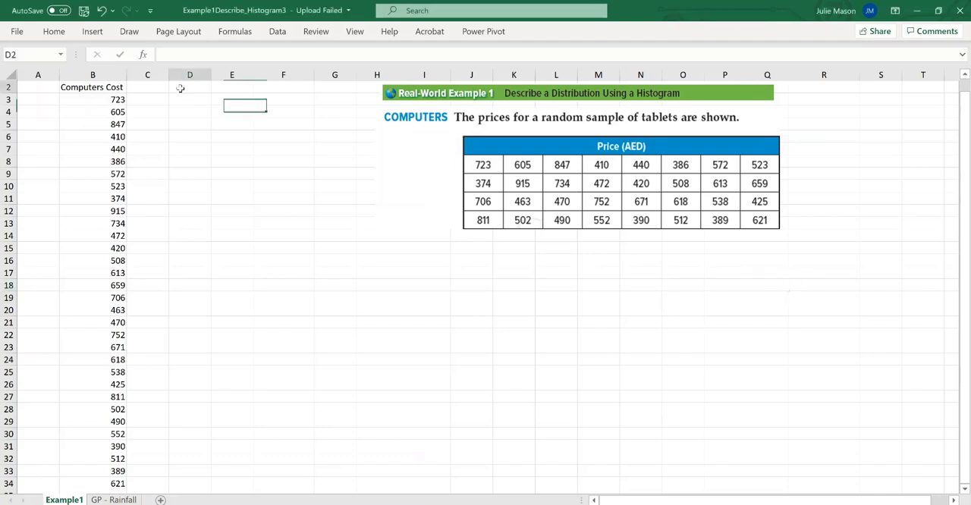
text(Bin)
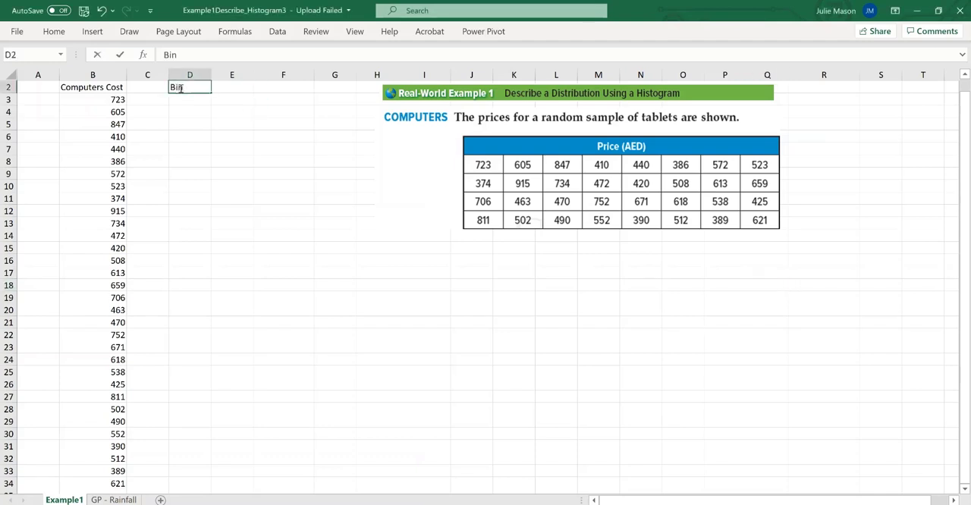
click(241, 86)
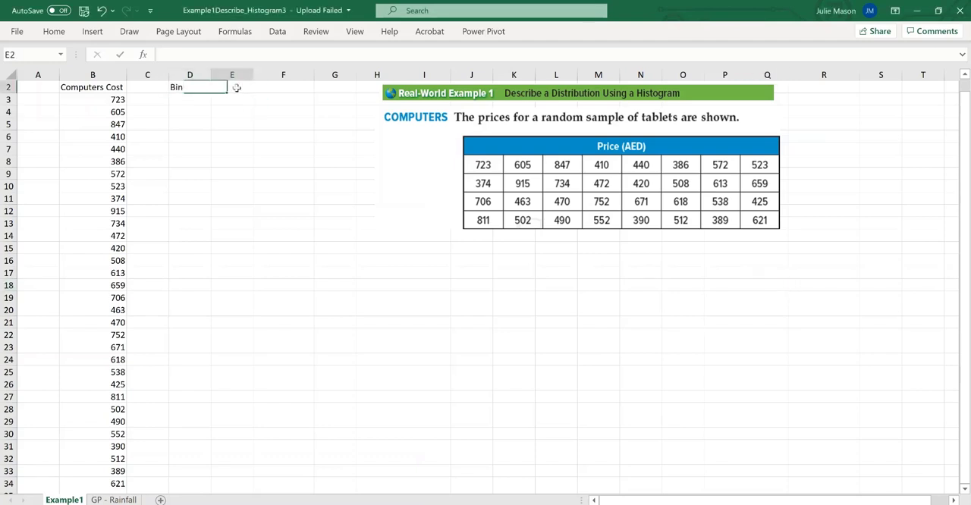
drag(254, 74, 268, 74)
text(Frequency)
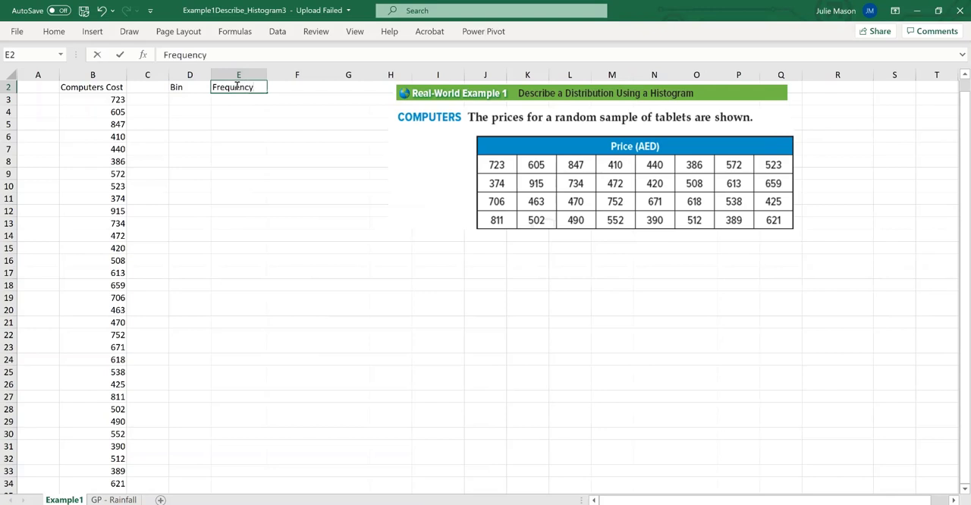
click(281, 86)
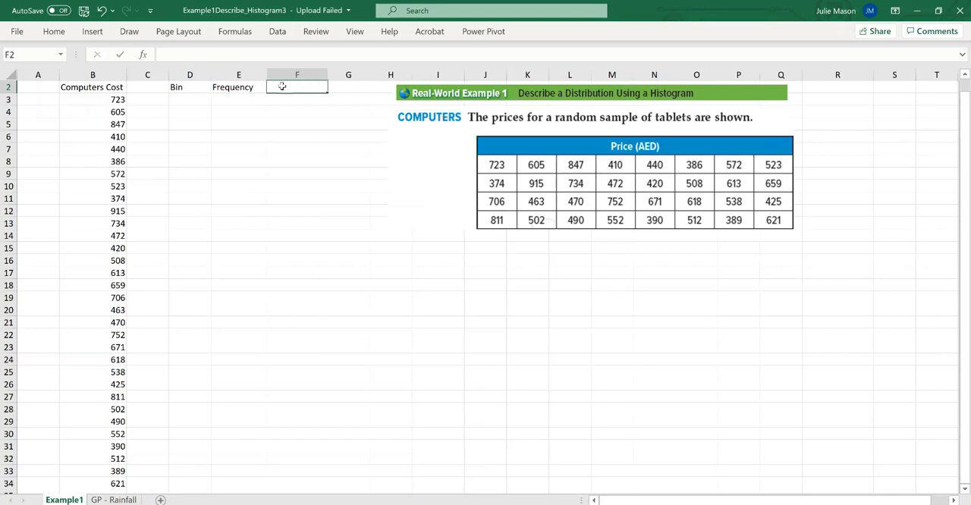
text(Interval)
click(305, 145)
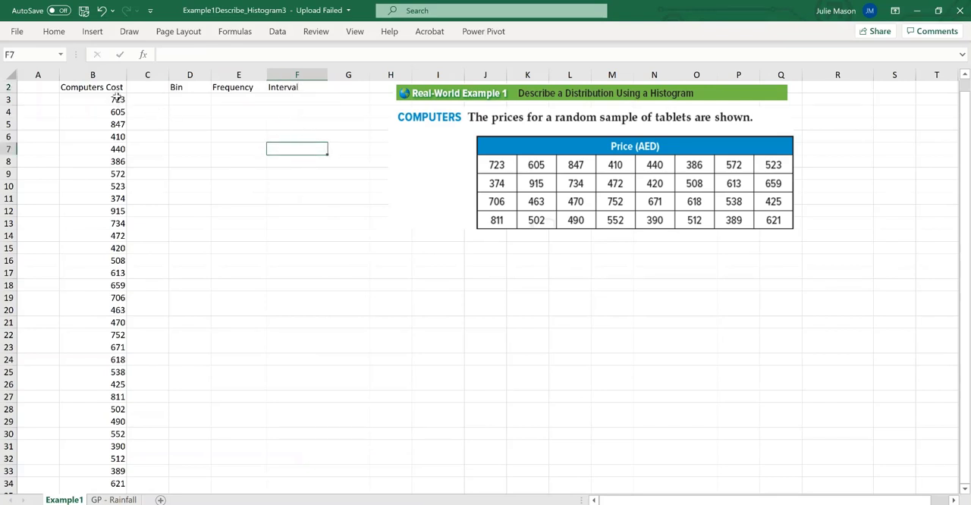
Sort the Computers Cost values in B3:B34 from smallest to largest
click(117, 99)
drag(118, 131, 101, 482)
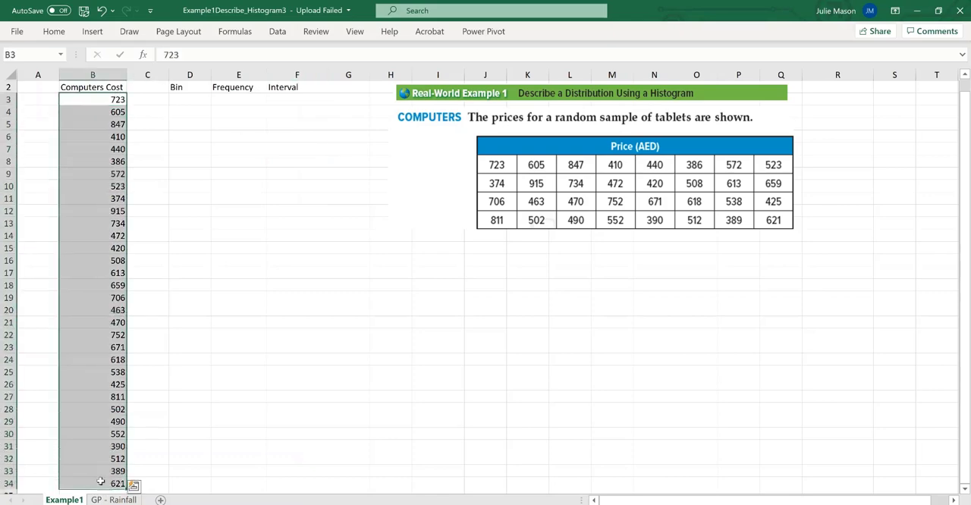
right_click(101, 409)
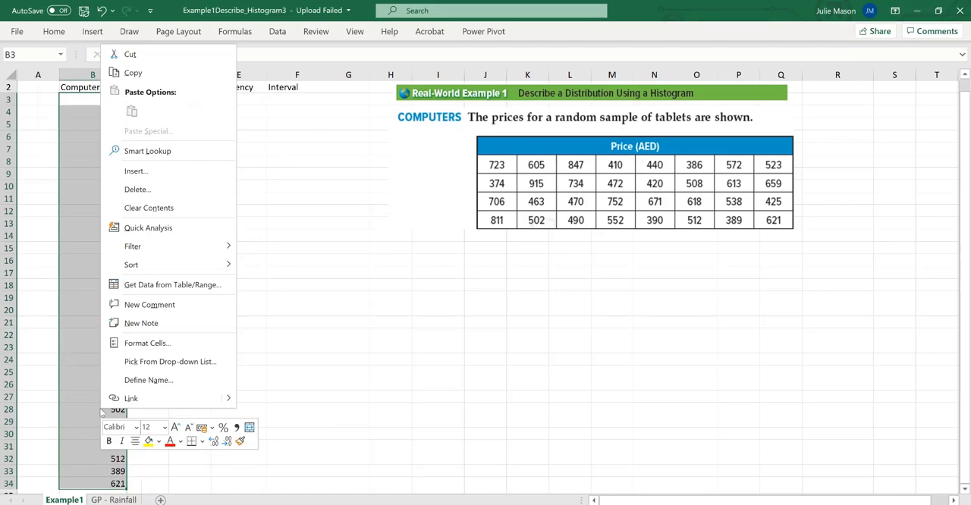
mouse_move(150, 264)
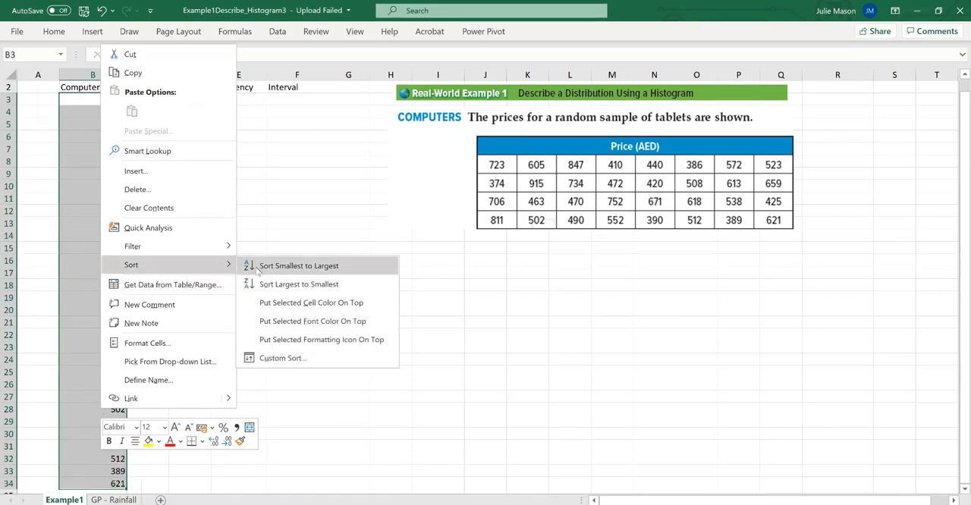
click(299, 265)
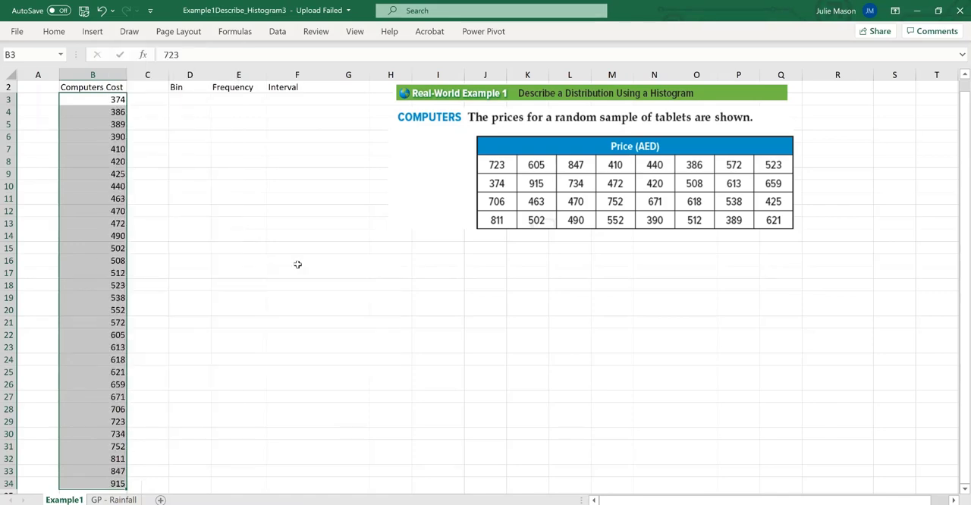
click(371, 458)
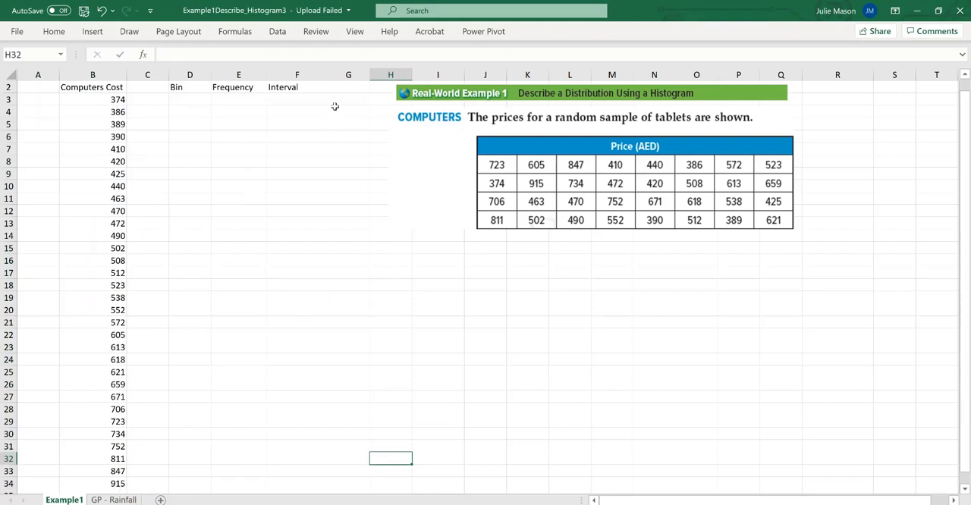
Enter 300 - 490 as the first interval in cell F3, leaving F4 empty
click(296, 99)
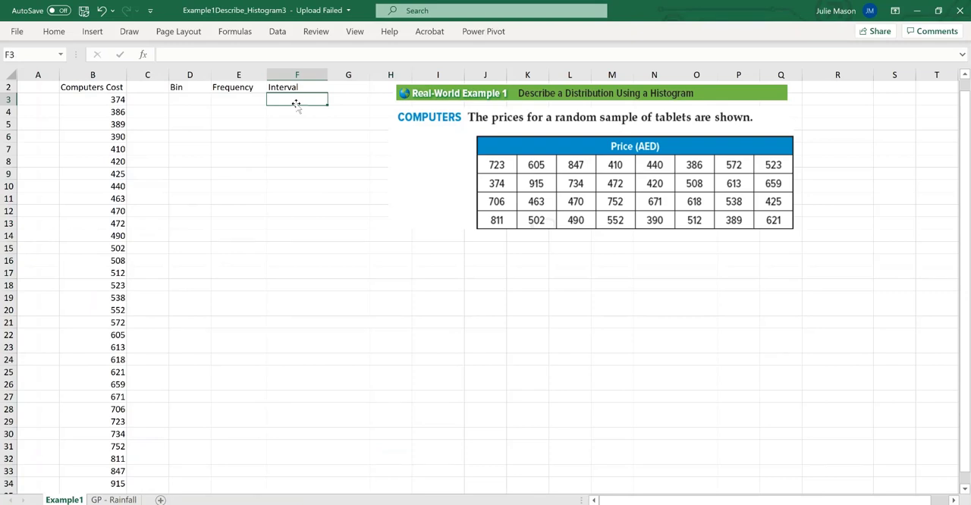
text(300 - 490)
key(Return)
text(401)
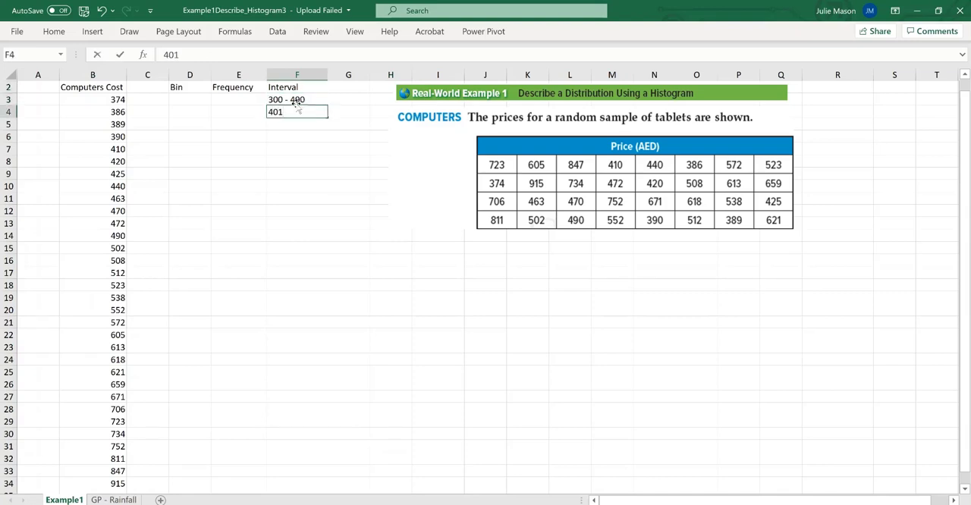
key(BackSpace)
key(BackSpace)
key(BackSpace)
Correct the first interval in cell F3 to 300 - 399
click(297, 99)
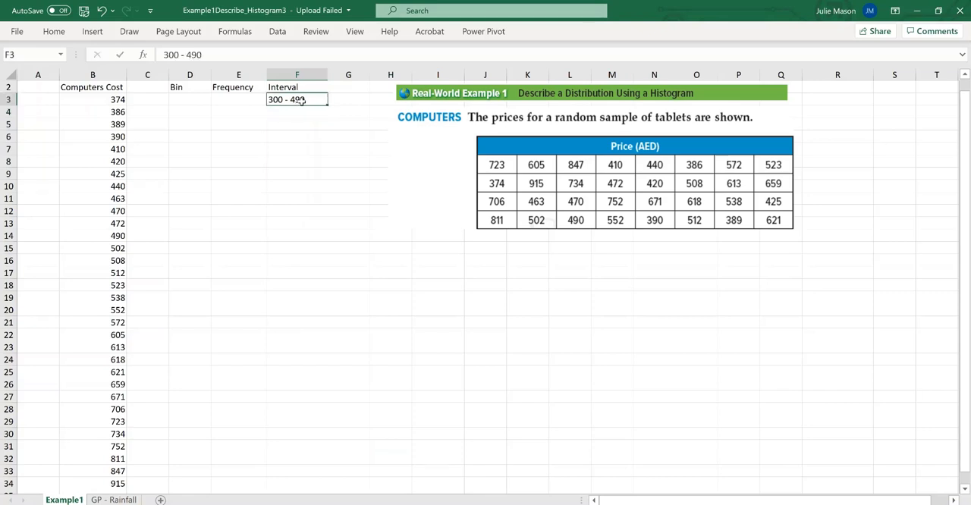
double_click(303, 100)
key(BackSpace)
key(BackSpace)
text(399)
Enter the intervals 400 - 499 and 500 - 599 in cells F4 and F5
click(292, 111)
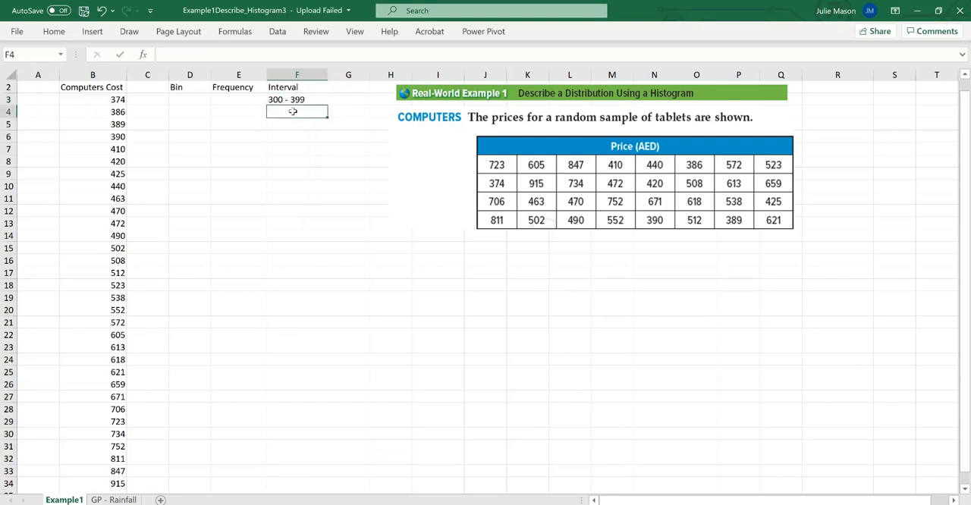
text(400 - 499)
key(Return)
text(500)
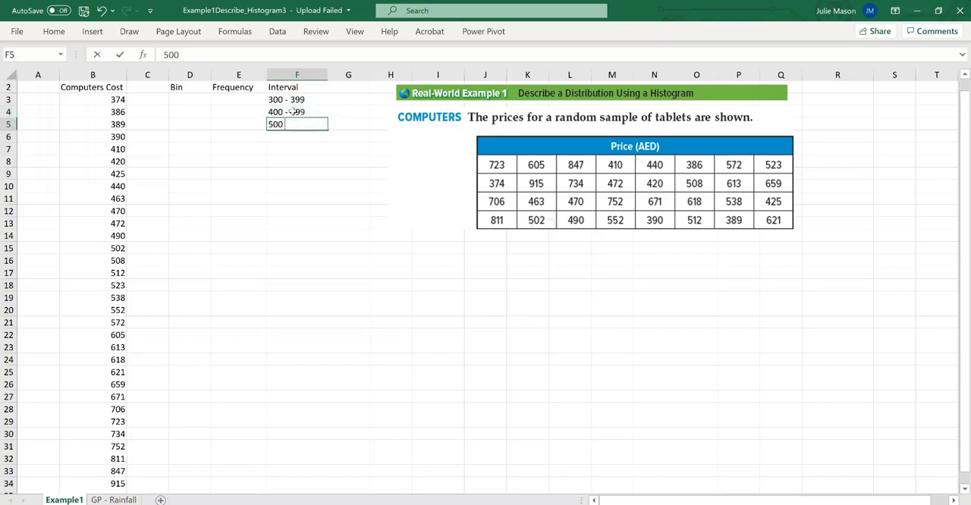
text( - 599)
key(Return)
Enter 600 - 699 in cell F6 and 700 = 799 in cell F7 as the following intervals
text(6)
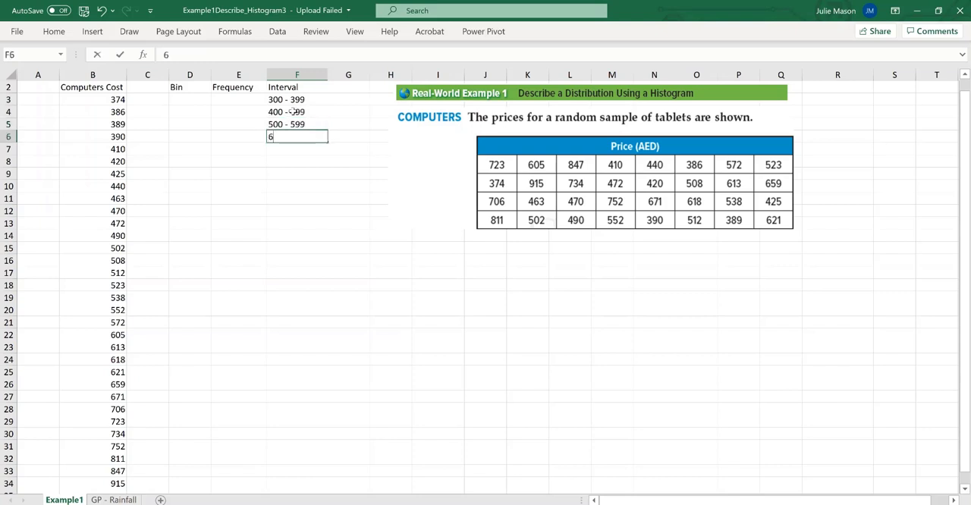
text(00 - 600)
key(BackSpace)
text(99)
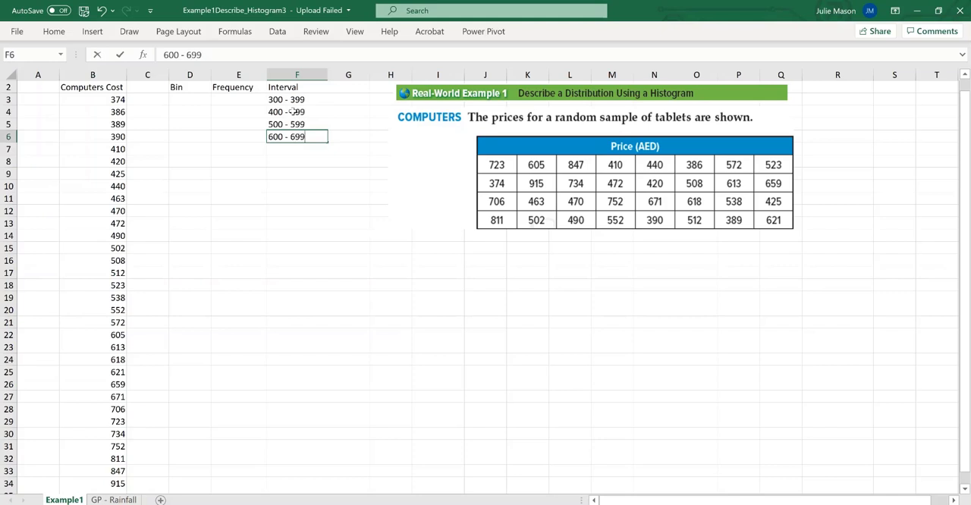
key(Return)
text(700)
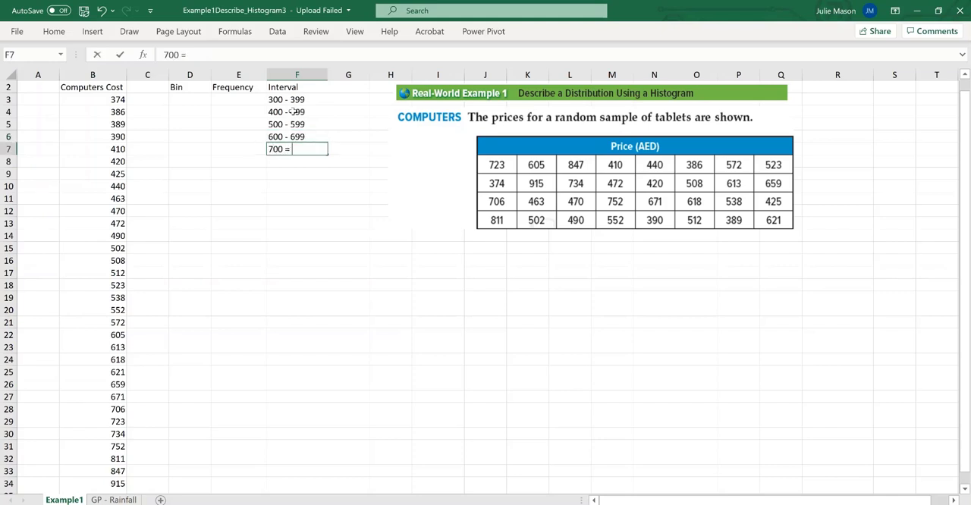
text( = 799)
key(Return)
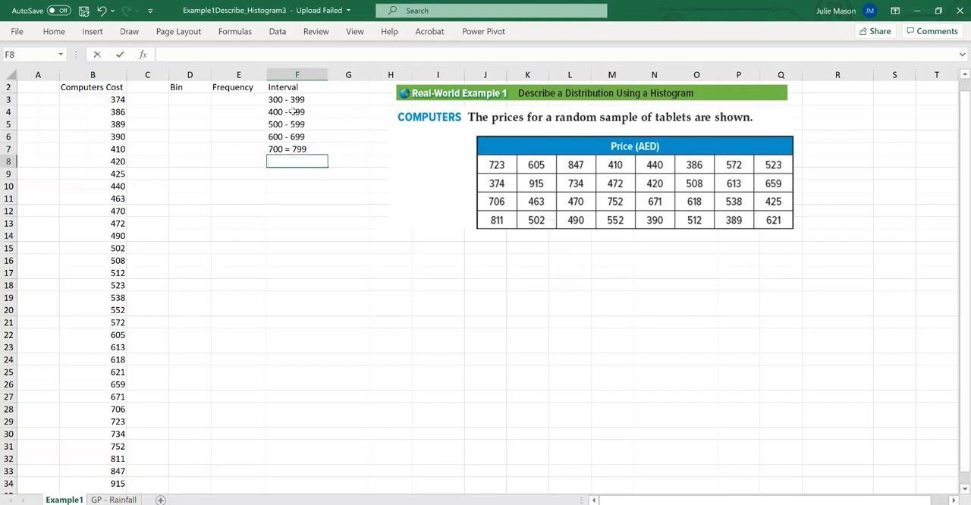
Replace the equals sign in cell F7 with a hyphen so the interval reads 700 - 799
click(292, 150)
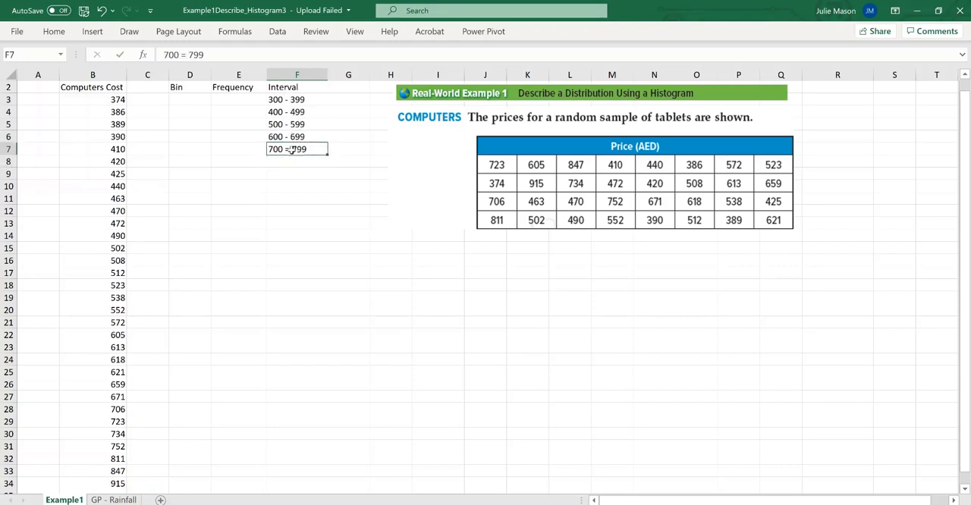
click(188, 54)
key(BackSpace)
text(-)
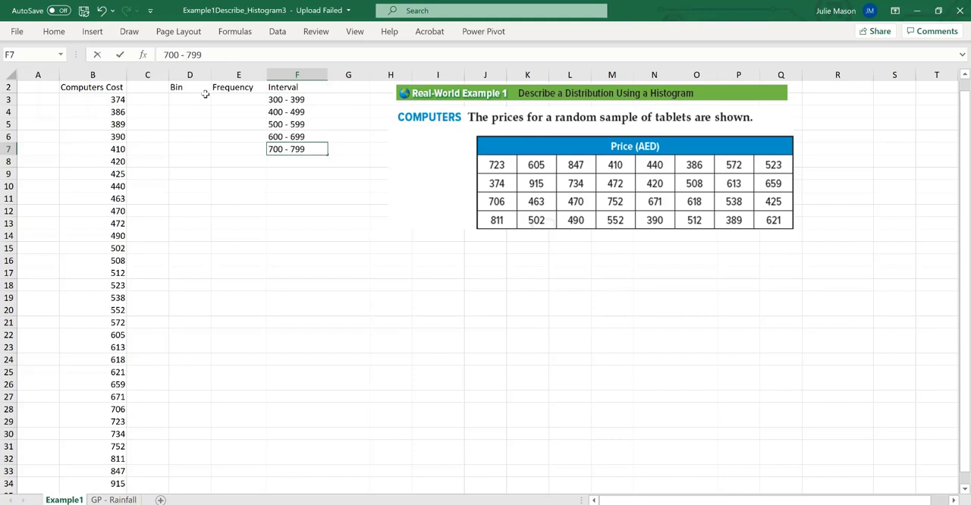
Enter the last two intervals, 800 - 899 in cell F8 and 900 - 999 in cell F9
click(312, 163)
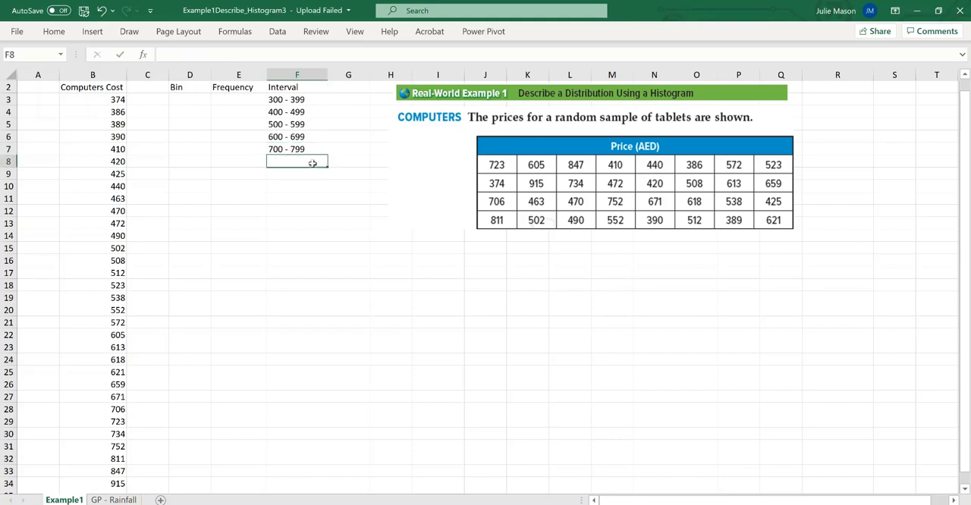
text(800 - 899)
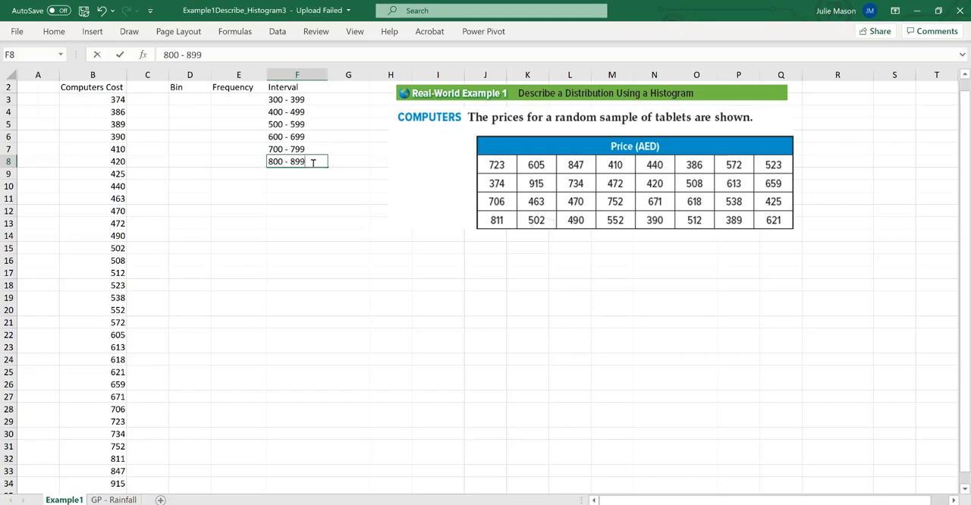
key(Return)
text(900)
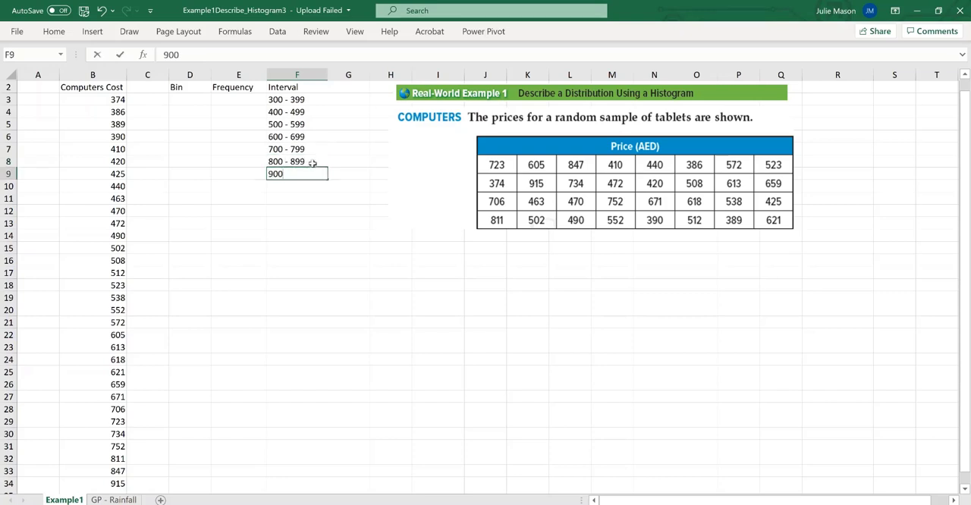
text( - 999)
click(313, 210)
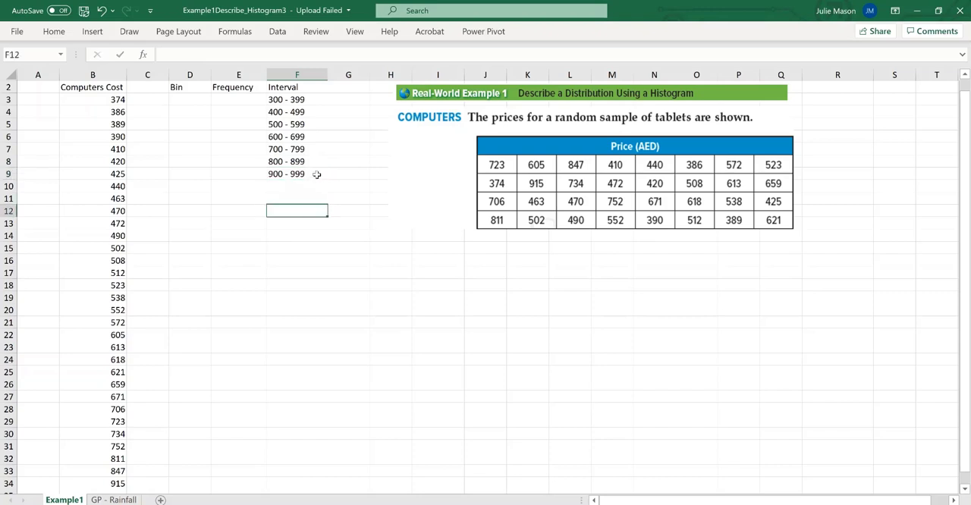
Fill the Bin column cells D3 to D6 with the upper limits 399, 499, 599 and 699
click(240, 99)
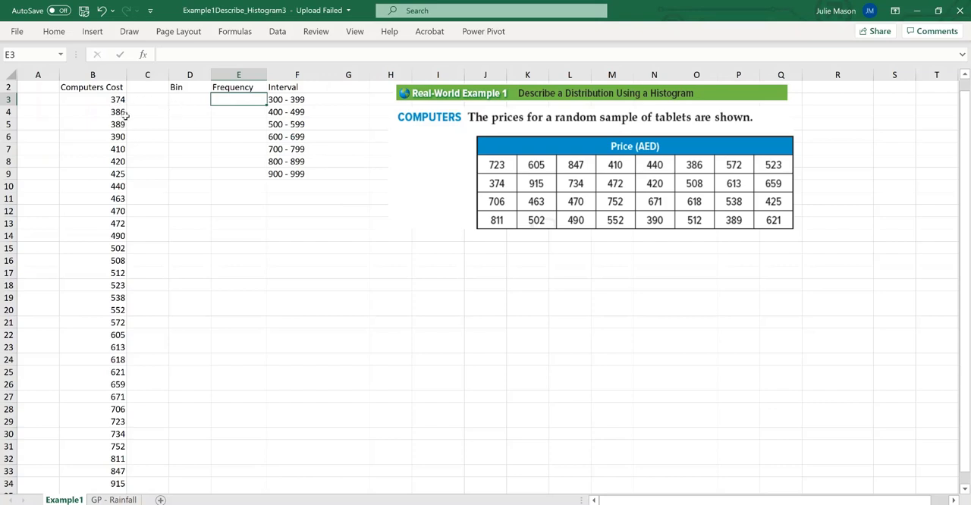
click(184, 99)
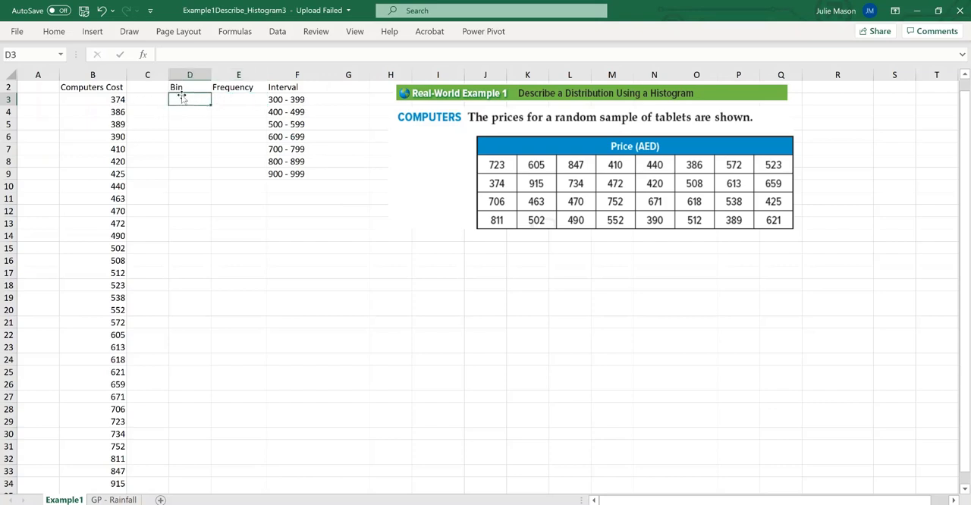
text(399)
key(Return)
text(499)
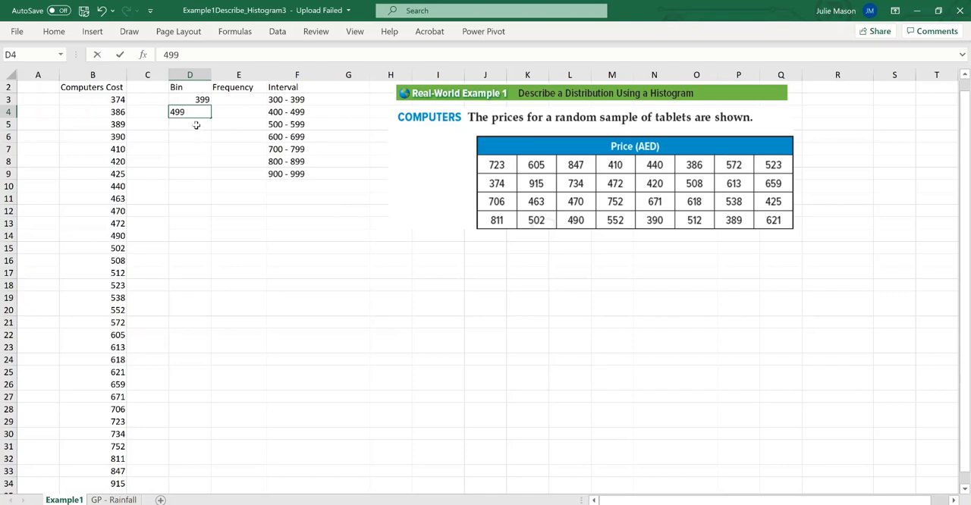
click(195, 125)
text(599)
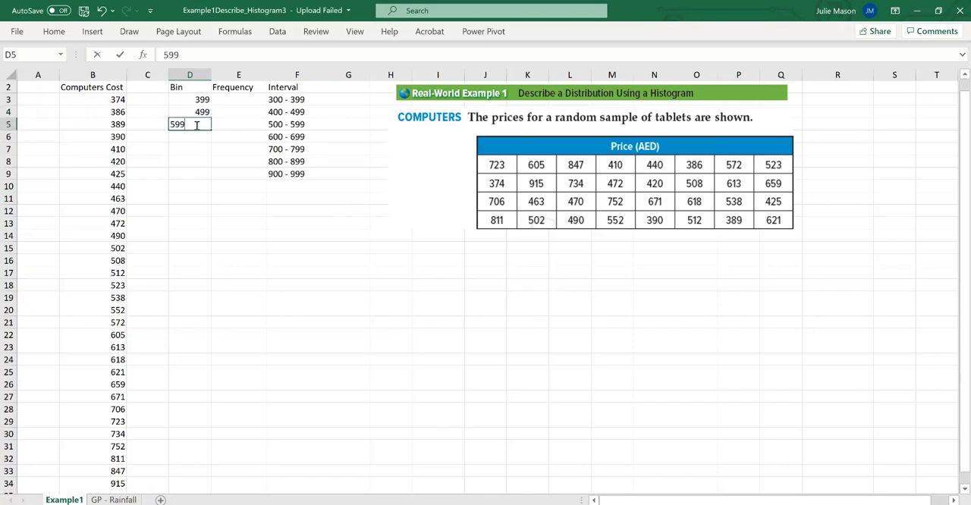
click(196, 134)
text(699)
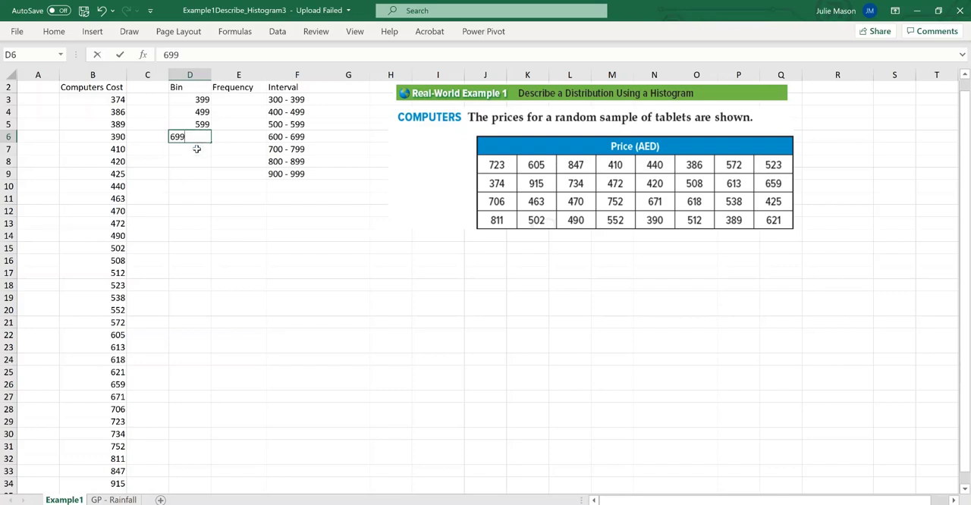
Complete the Bin column by entering 799, 899 and 999 in cells D7 to D9
click(198, 148)
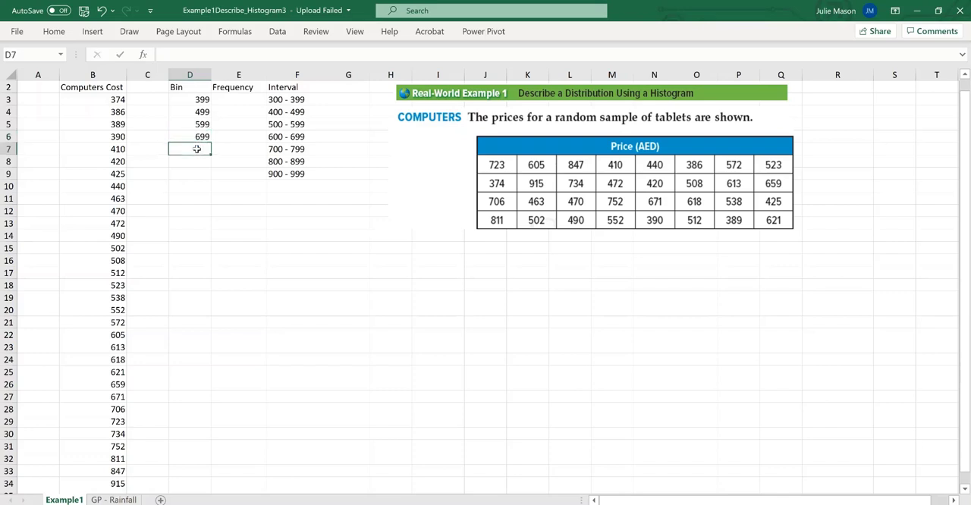
text(799)
click(198, 162)
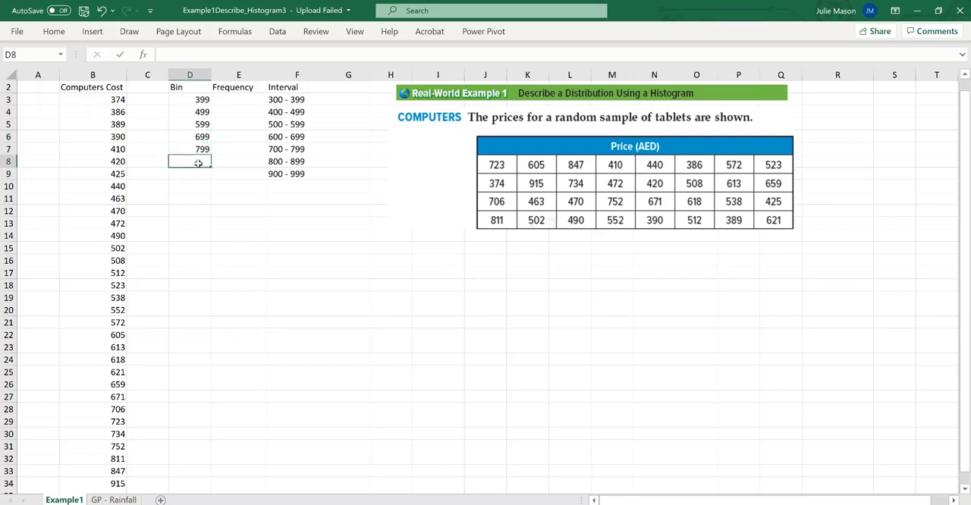
text(899)
click(198, 174)
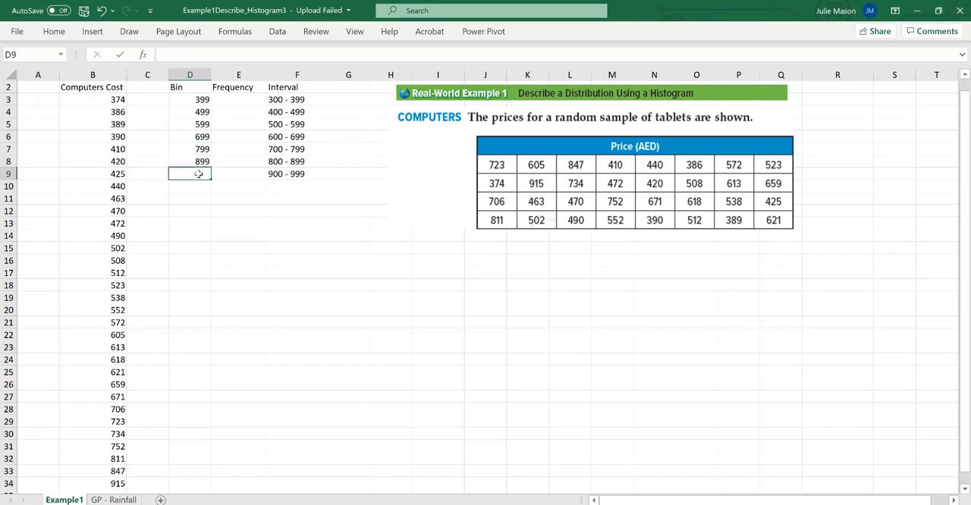
text(999)
click(203, 197)
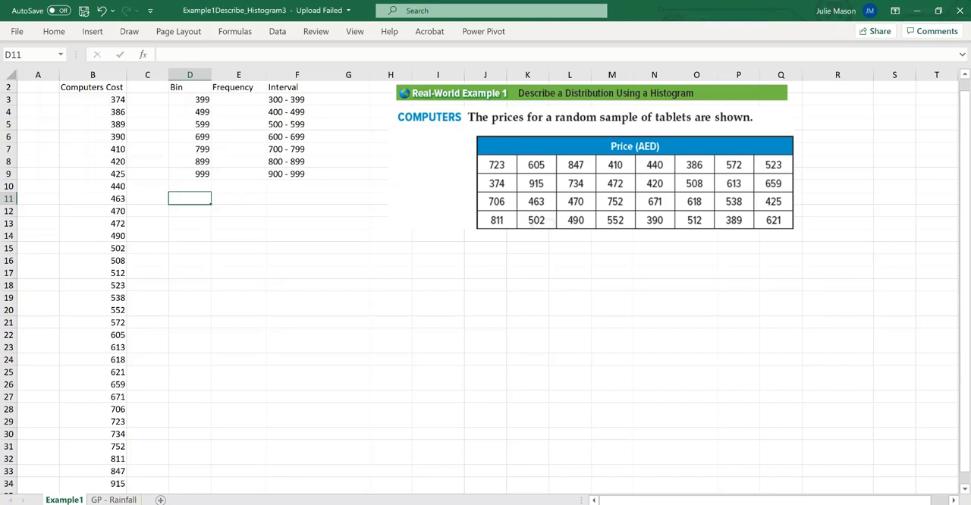
Enter the formula =FREQUENCY(B3:B34,D3:D9) in cell E3 to count the tablet prices in each bin
double_click(239, 100)
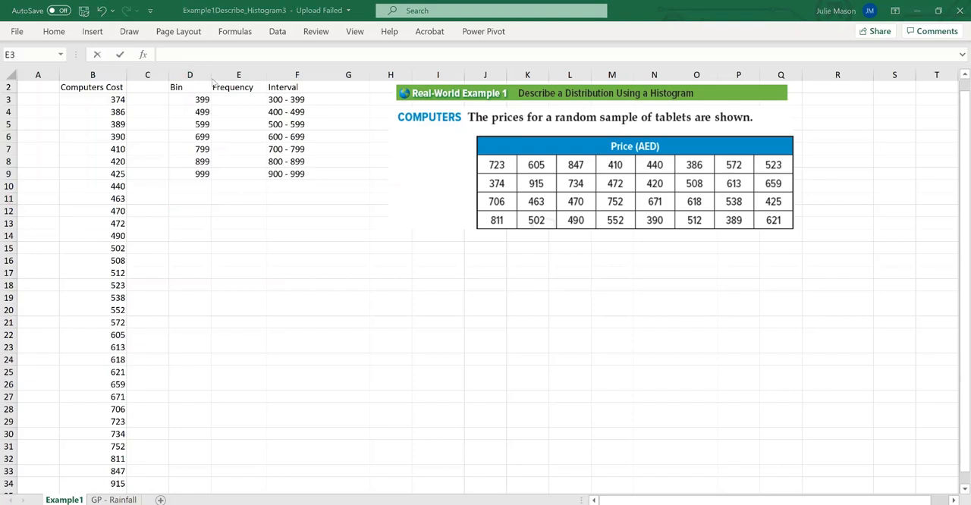
click(226, 99)
text(=)
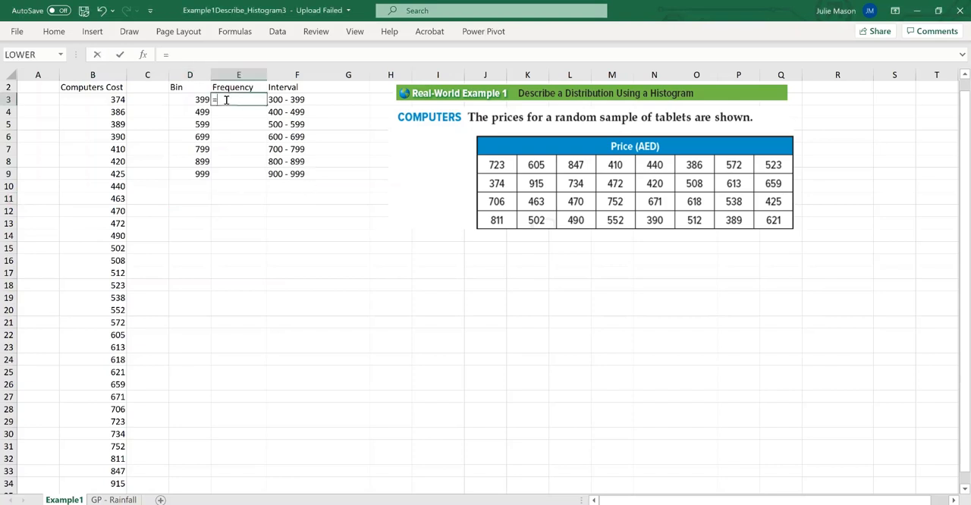
text(freq)
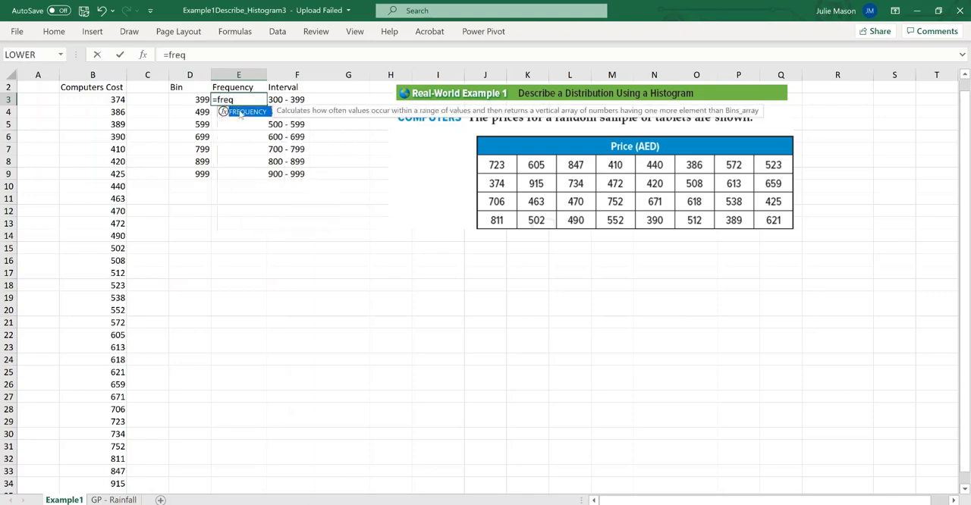
double_click(240, 112)
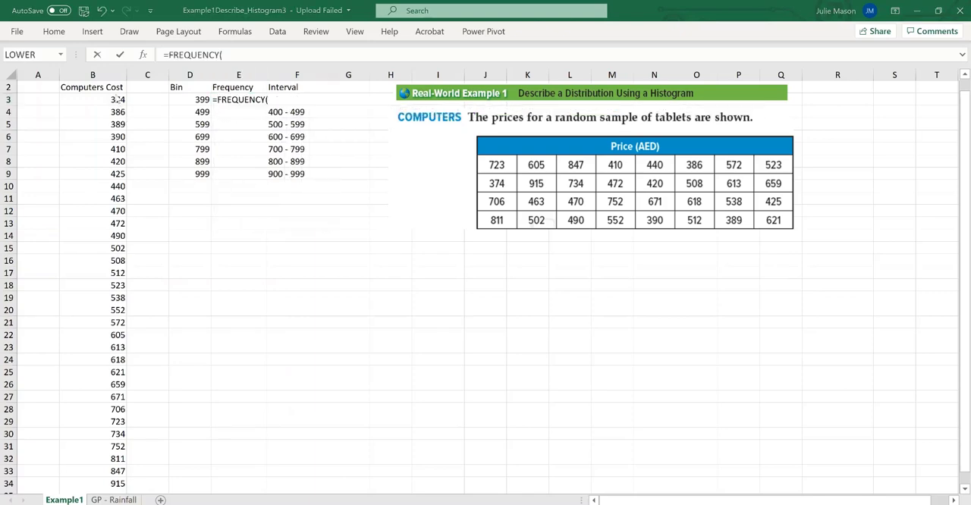
drag(118, 99, 102, 482)
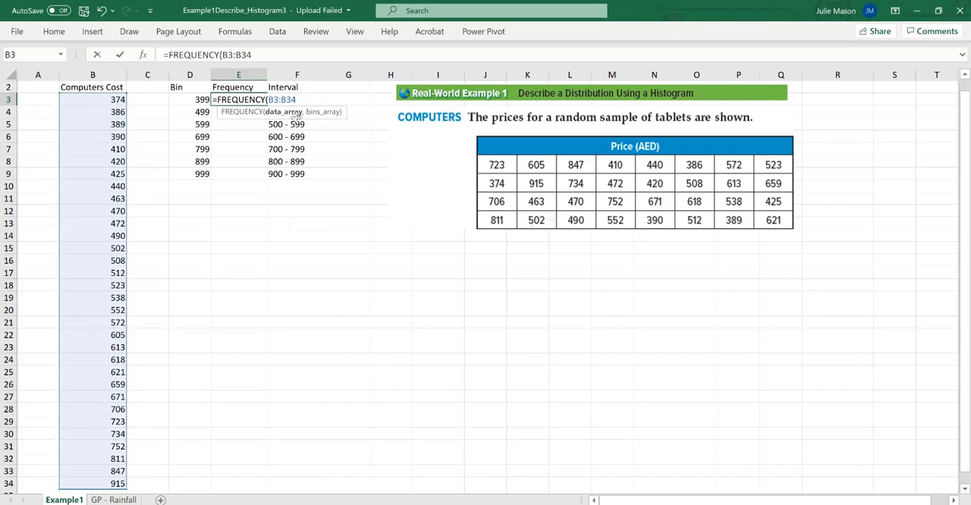
click(256, 51)
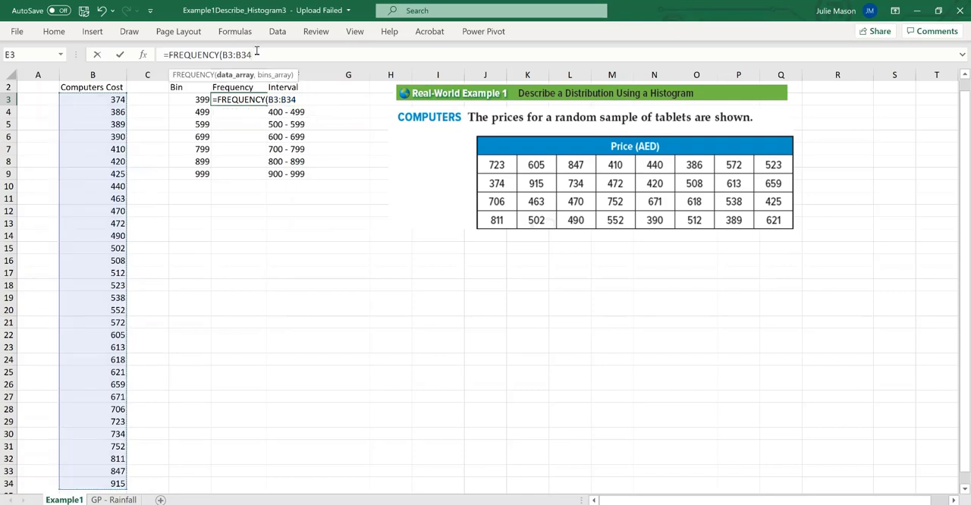
text(,)
drag(202, 99, 202, 173)
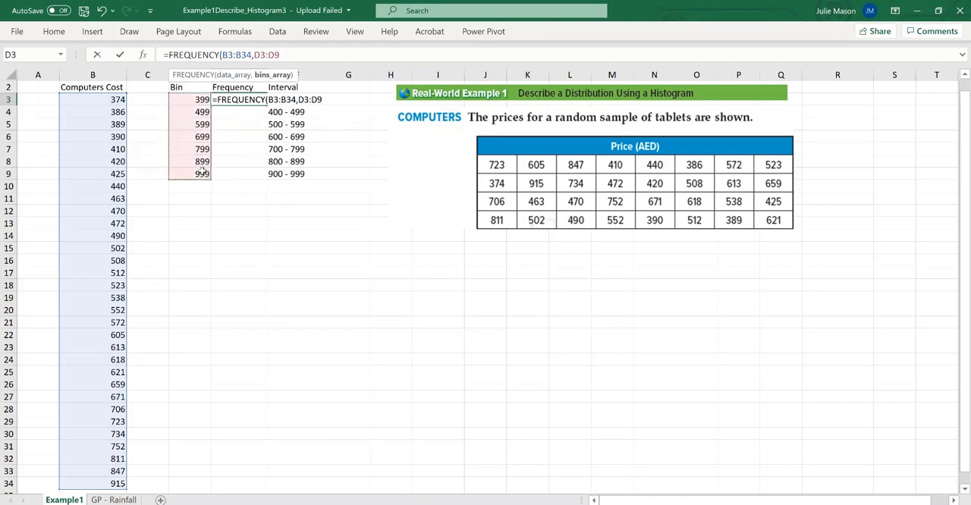
text())
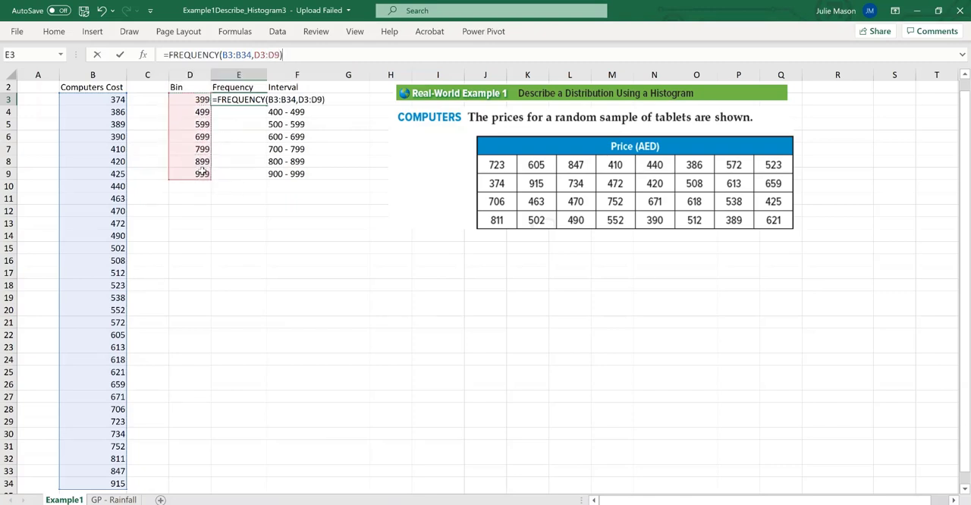
key(Return)
click(240, 222)
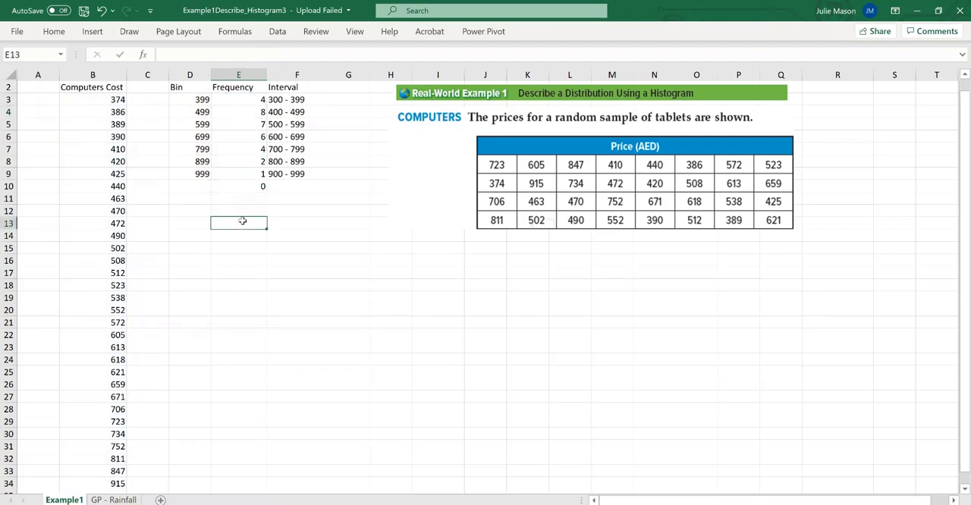
Center the Bin, Frequency and Interval values in cells D3 to F9
drag(214, 101, 295, 174)
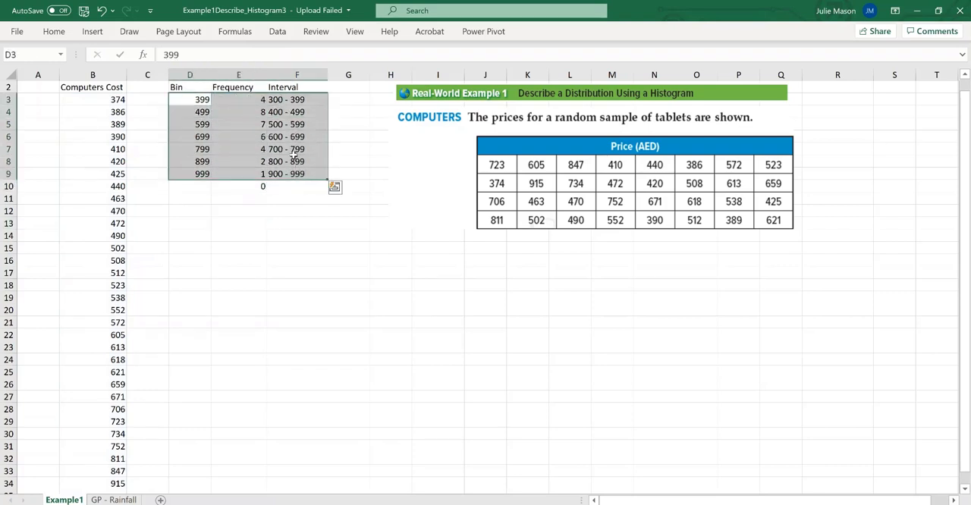
click(54, 31)
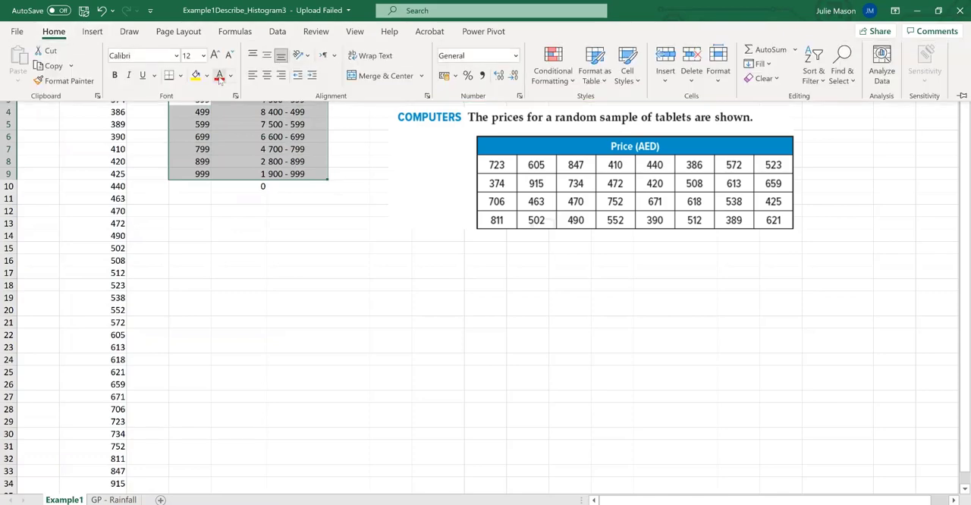
click(259, 188)
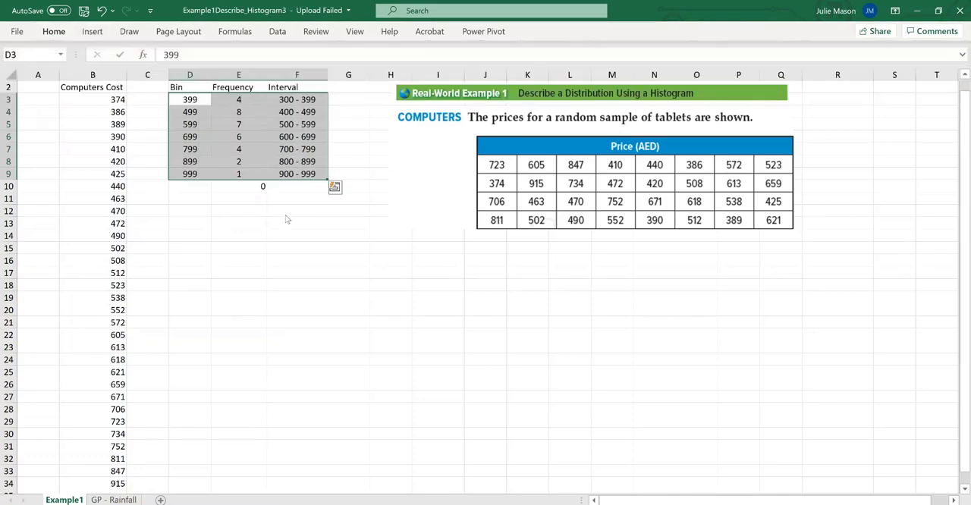
Try to delete the extra frequency value in cell E10, and undo the deletion
click(260, 187)
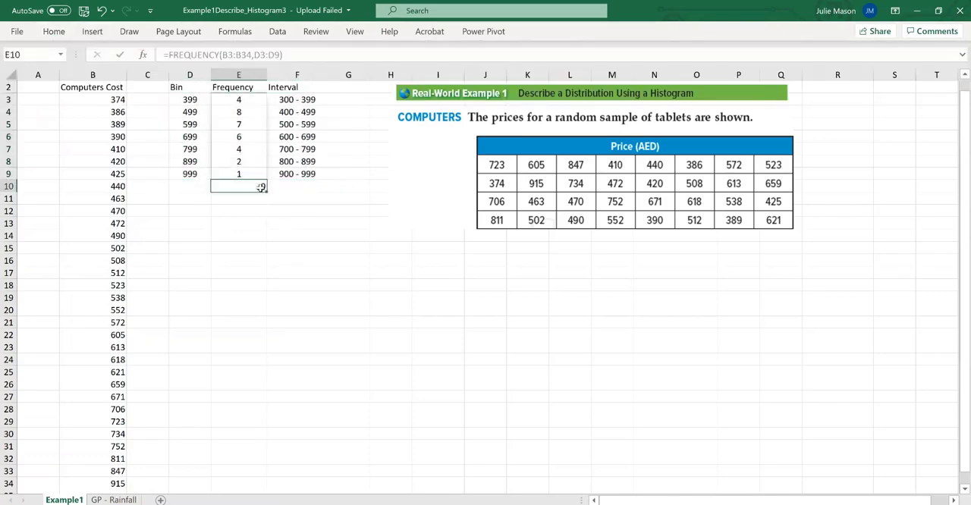
key(BackSpace)
click(282, 221)
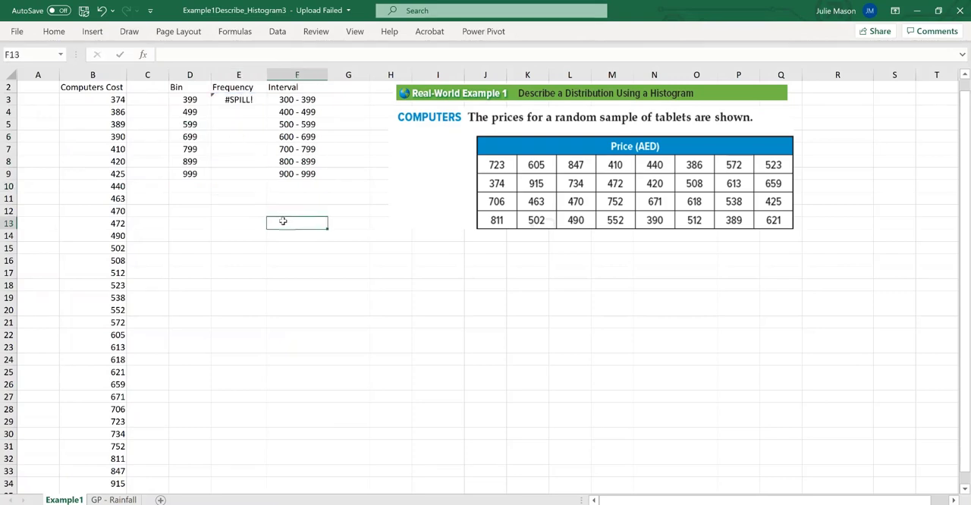
key(ctrl+z)
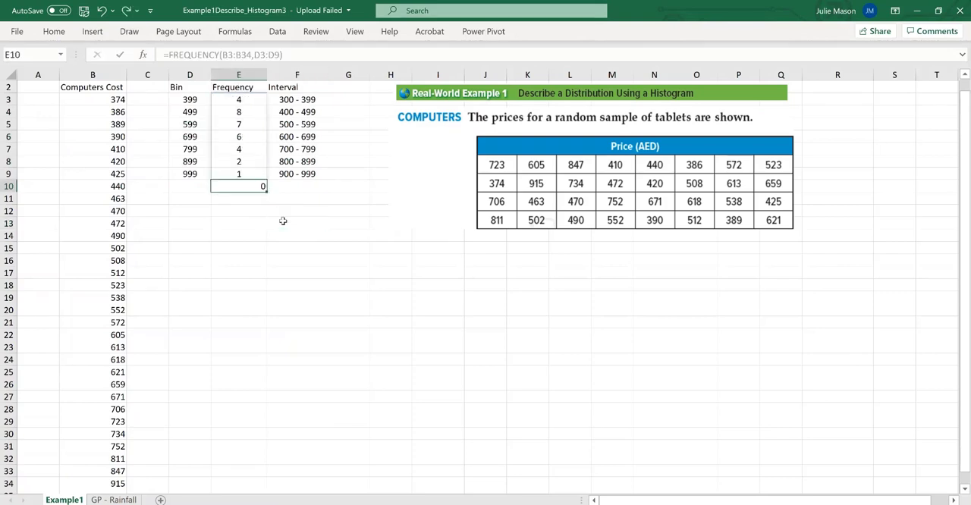
click(255, 207)
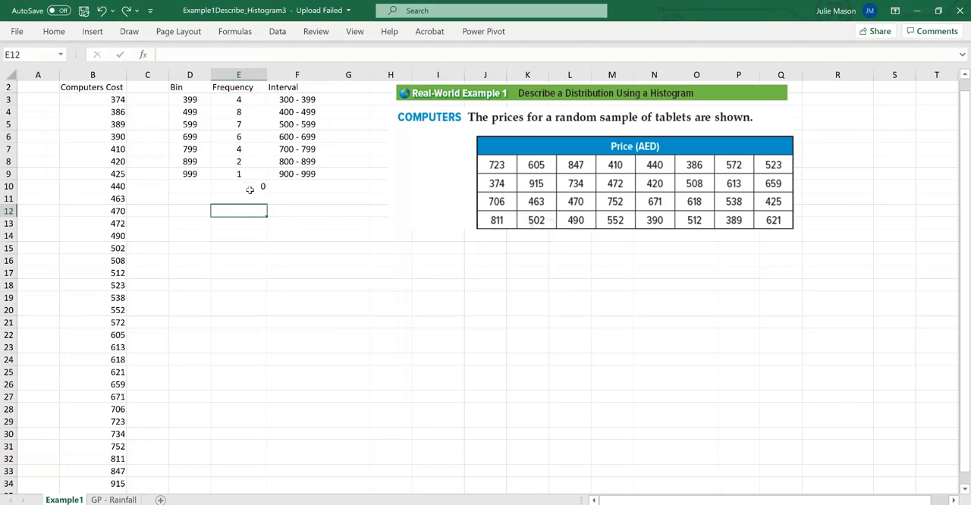
Center the contents of cells D10 to F10 to match the rows above
drag(187, 188, 295, 187)
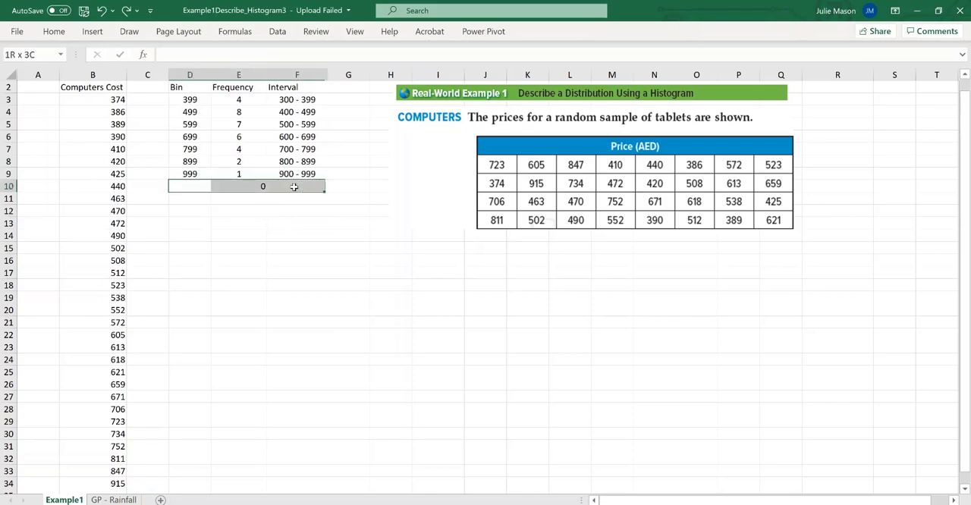
click(53, 31)
click(268, 76)
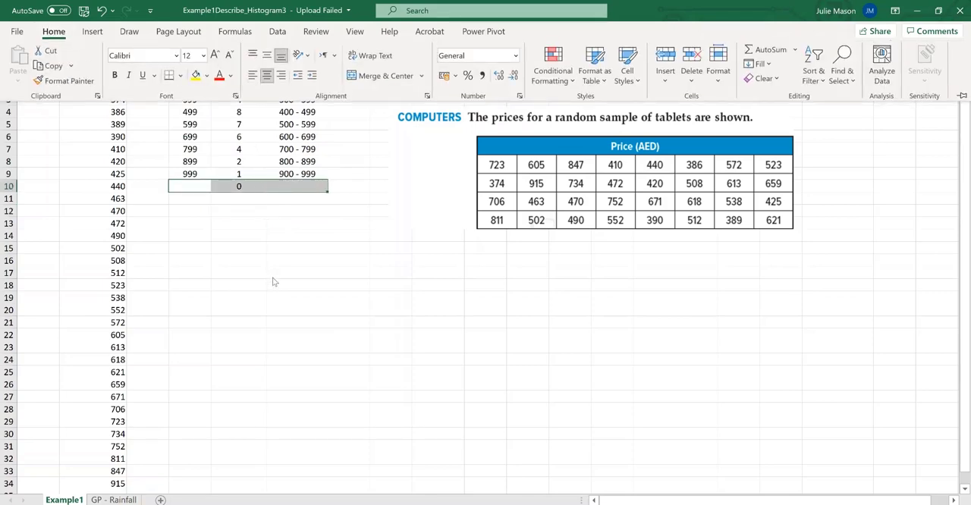
click(274, 281)
click(300, 259)
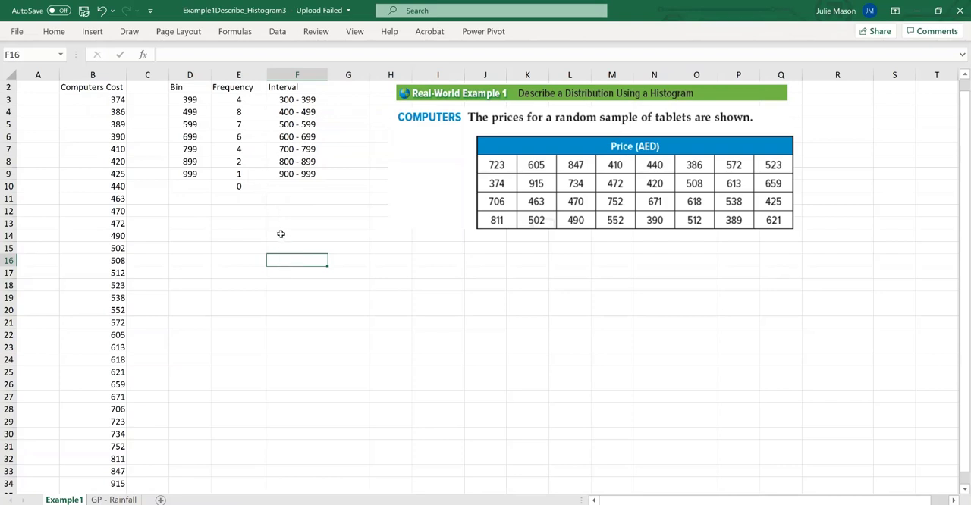
key(Up)
key(Up)
key(Up)
key(Up)
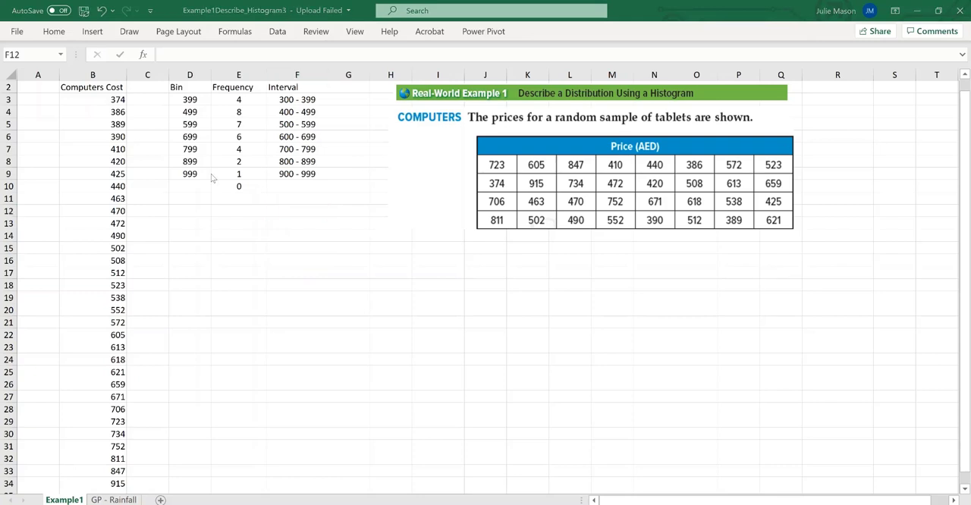
Insert a 2-D clustered column chart of the frequencies in E3 to E10 and move it below the frequency table
drag(237, 99, 236, 180)
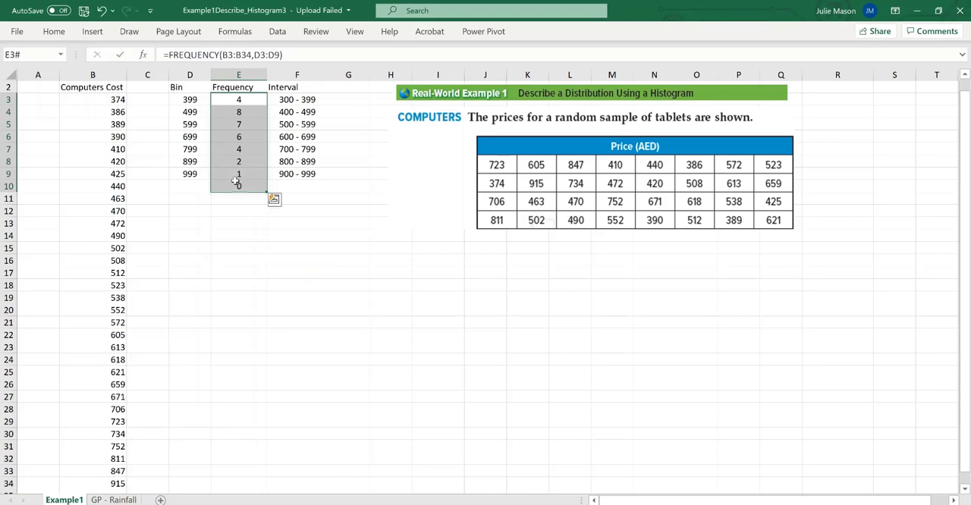
click(92, 31)
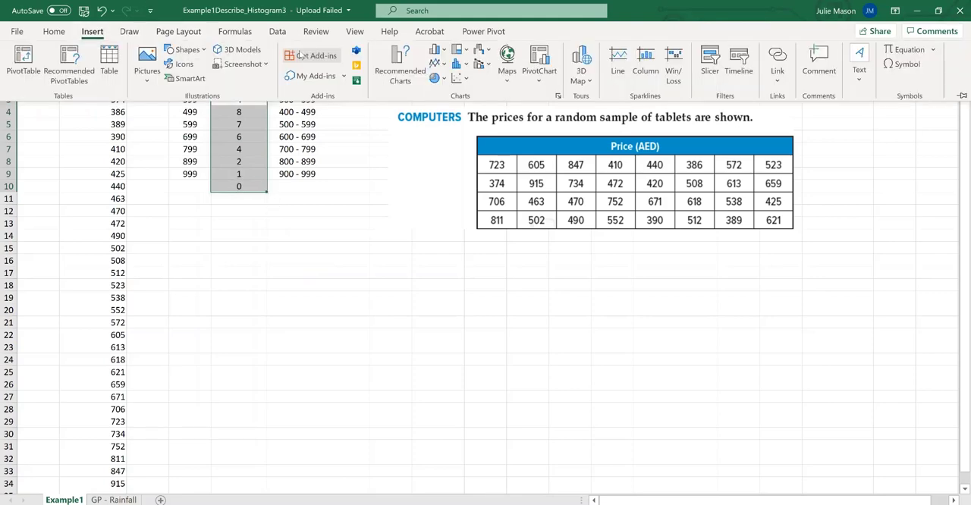
click(437, 50)
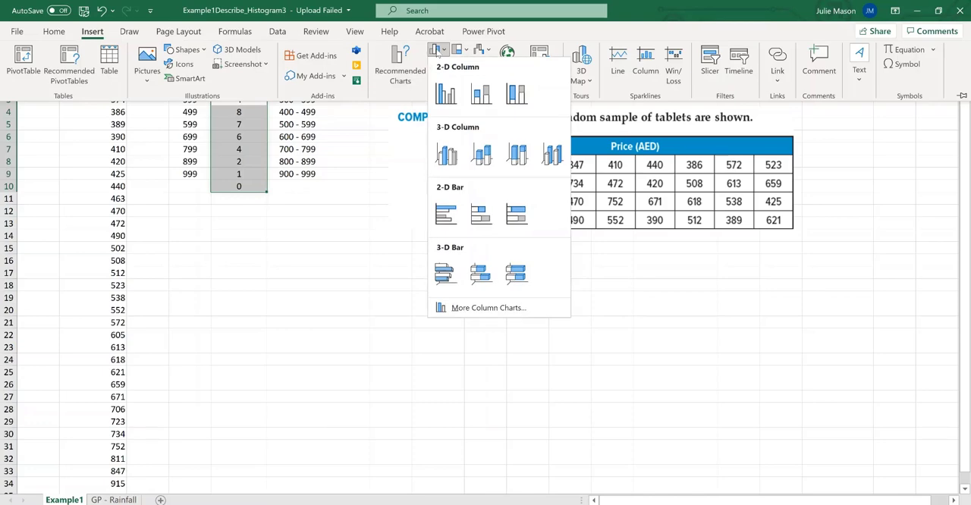
click(445, 93)
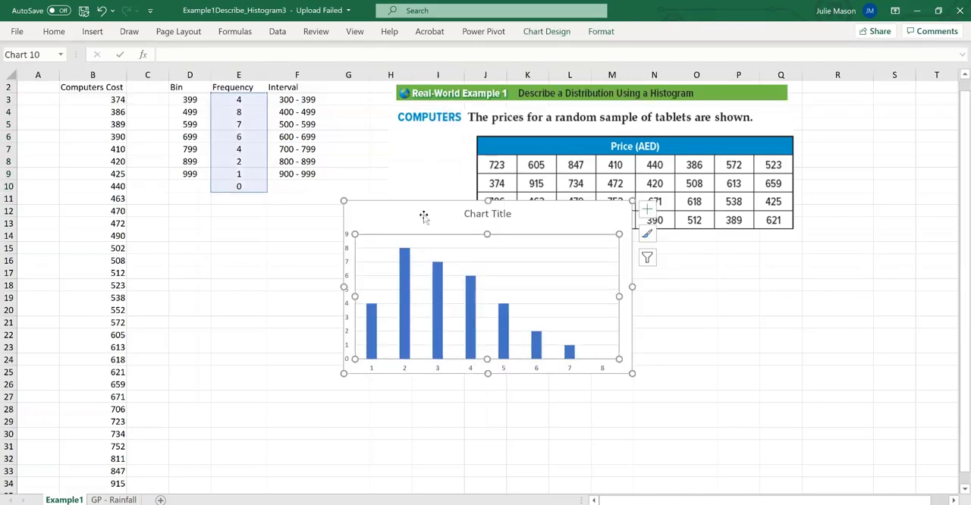
drag(414, 217, 228, 252)
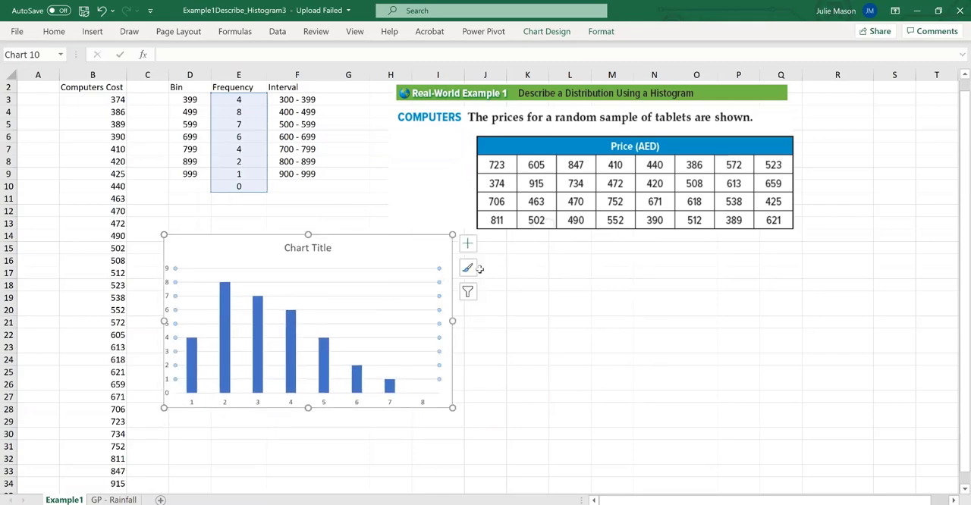
Apply the last chart style in the gallery, with wide gradient-blue columns and a bold title, to the column chart
click(467, 269)
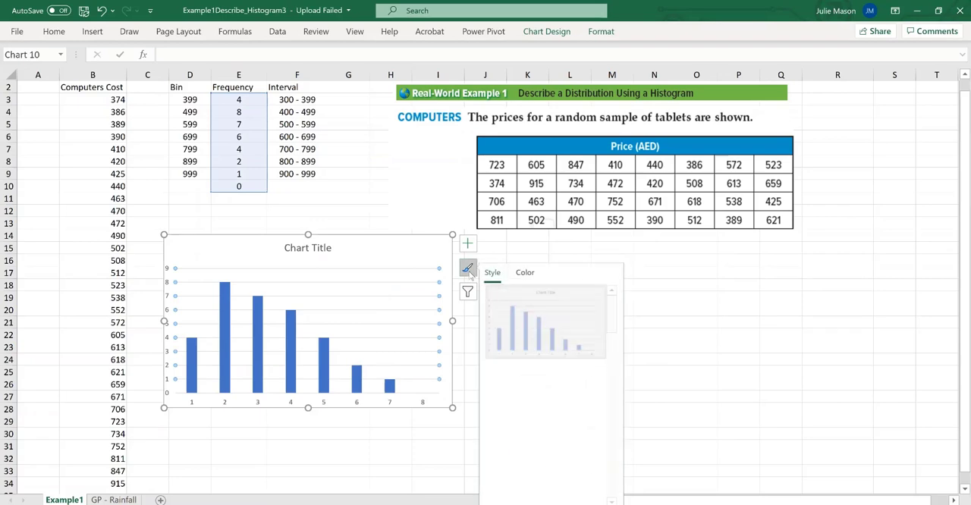
drag(613, 314, 607, 491)
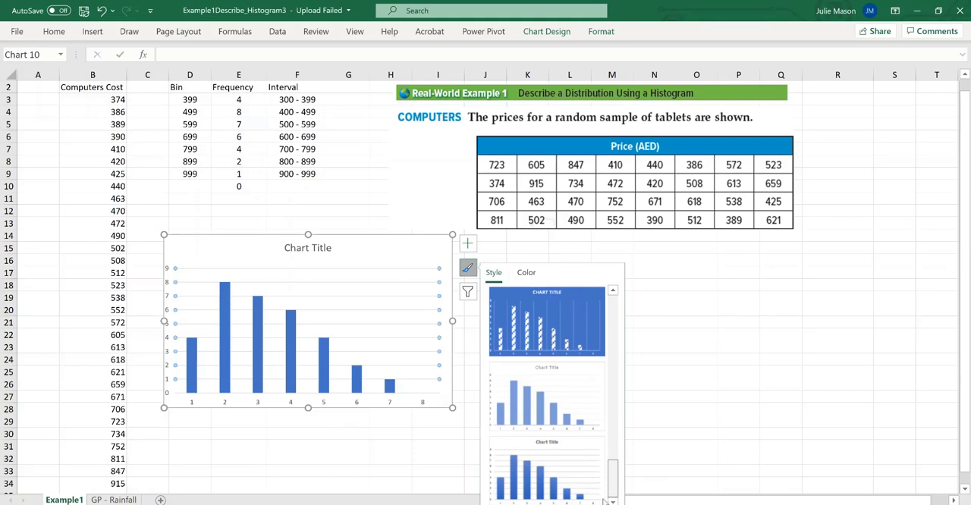
click(535, 476)
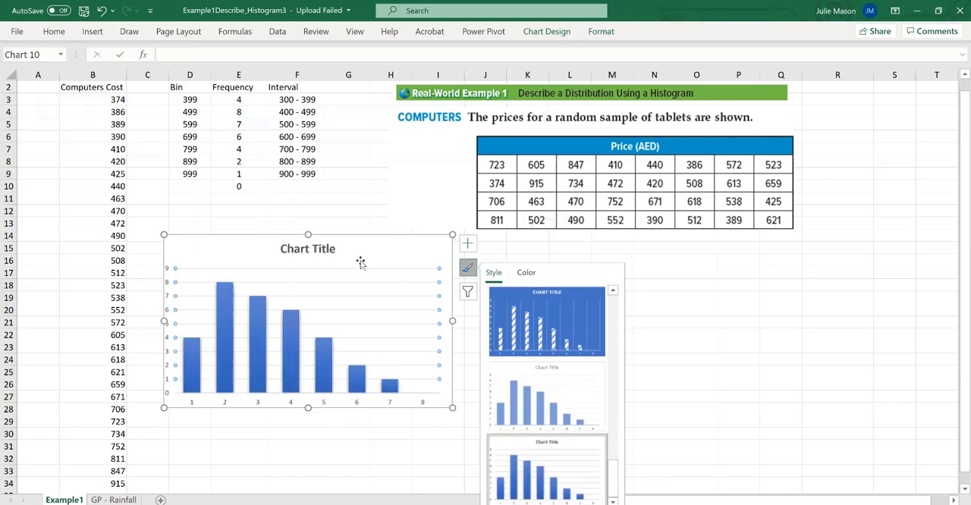
Set the gap width of the chart's data series to 1% so the columns touch like a histogram
click(292, 326)
right_click(295, 326)
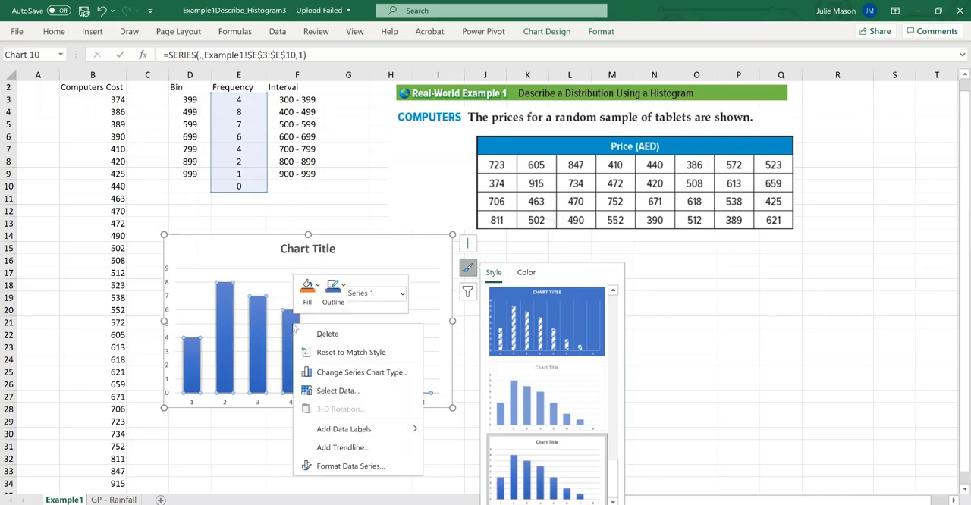
click(362, 467)
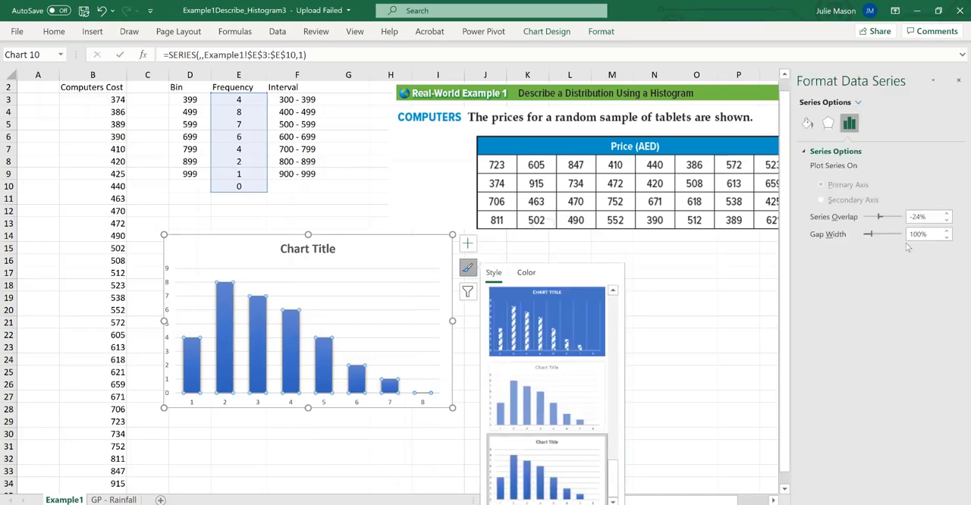
drag(869, 234, 864, 239)
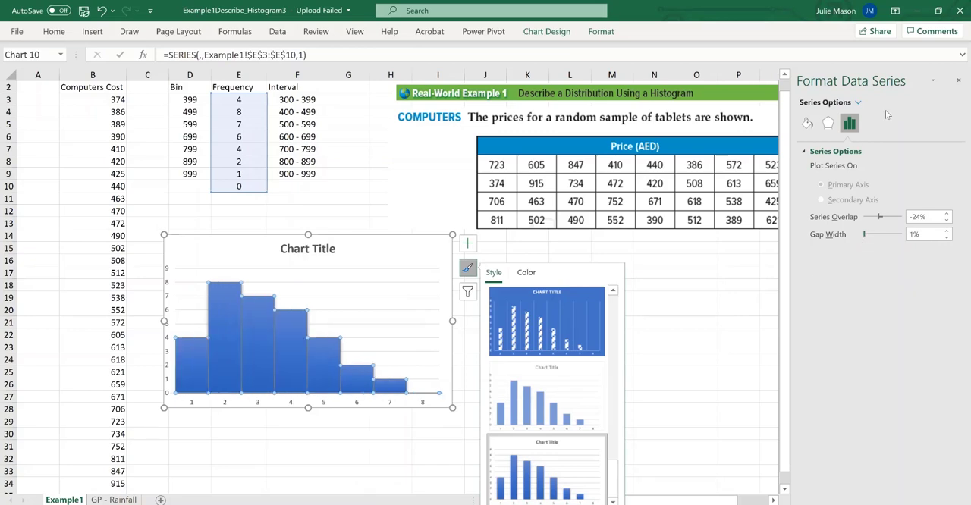
click(632, 361)
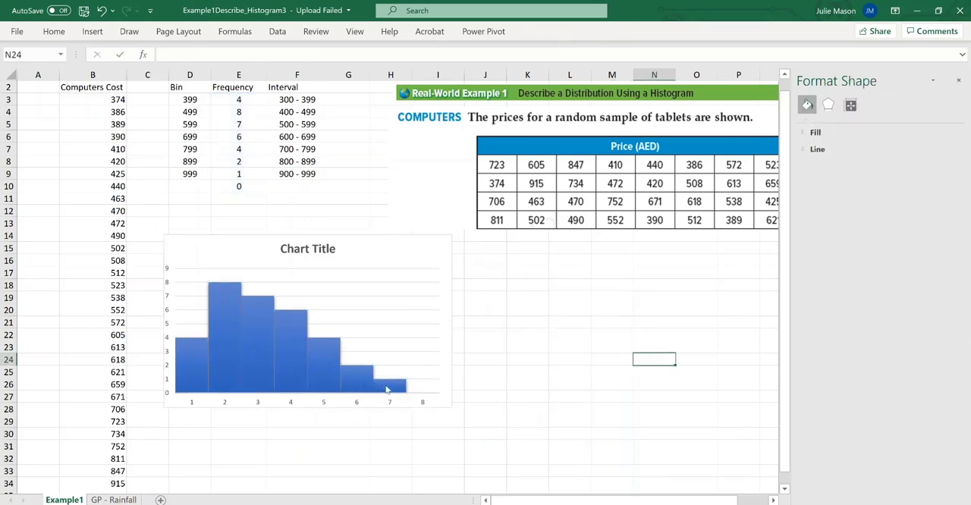
Remove the chart title from the histogram
mouse_move(331, 375)
click(441, 280)
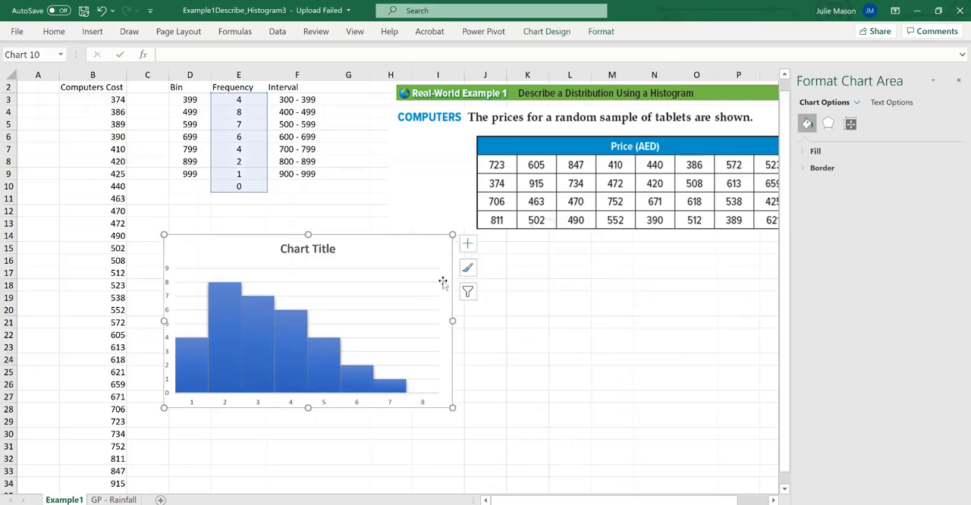
click(468, 244)
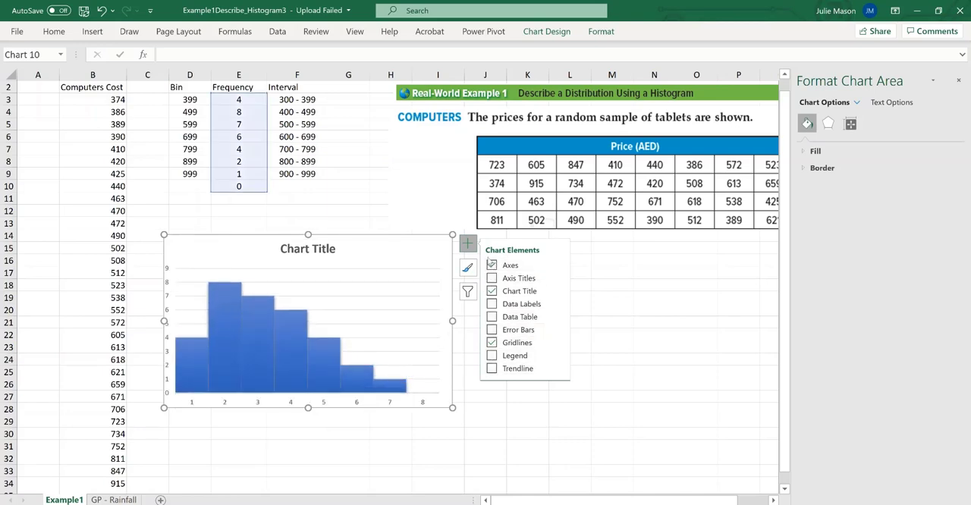
click(491, 291)
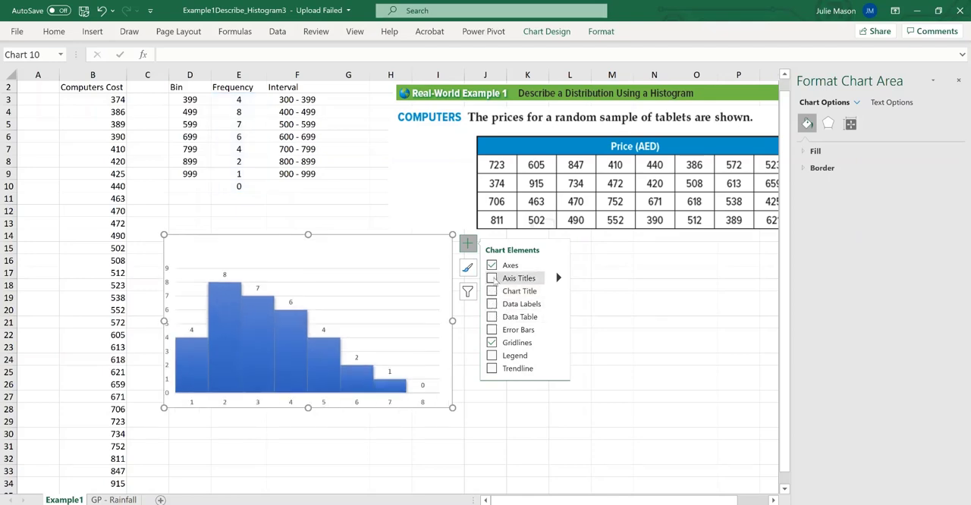
Add axis titles to the histogram and title the vertical axis Frequency
click(491, 278)
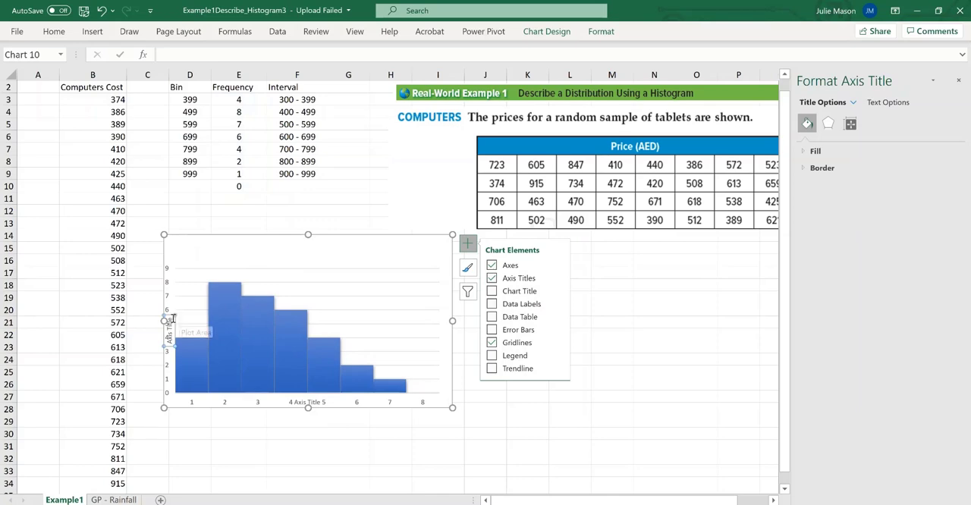
click(170, 319)
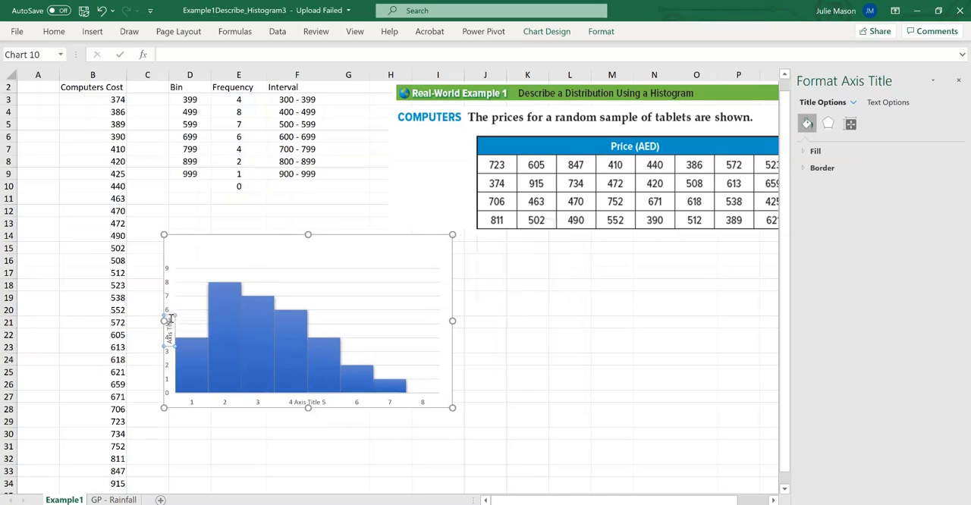
key(BackSpace)
key(BackSpace)
key(BackSpace)
key(BackSpace)
key(BackSpace)
key(BackSpace)
key(BackSpace)
key(BackSpace)
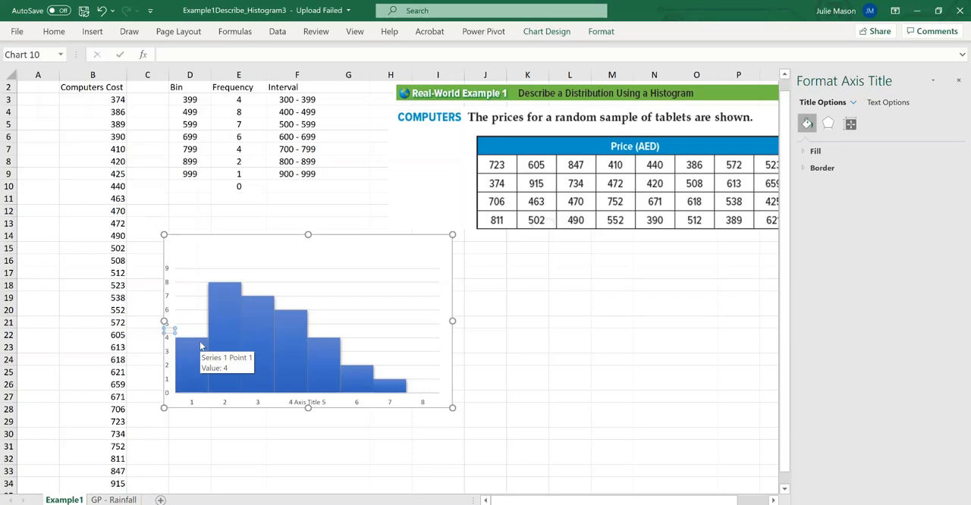
text(Frequency)
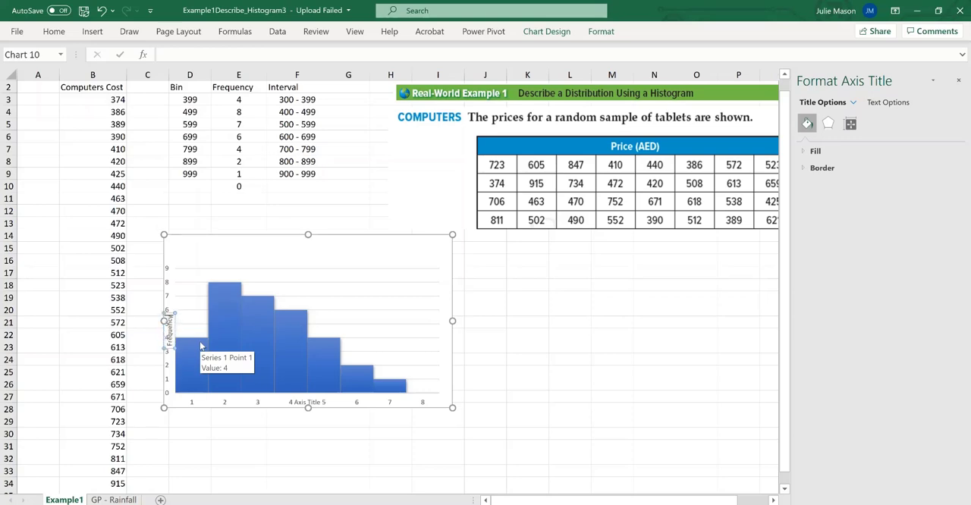
Change the histogram's horizontal axis title to Cost AED
click(318, 401)
drag(321, 402, 293, 404)
key(BackSpace)
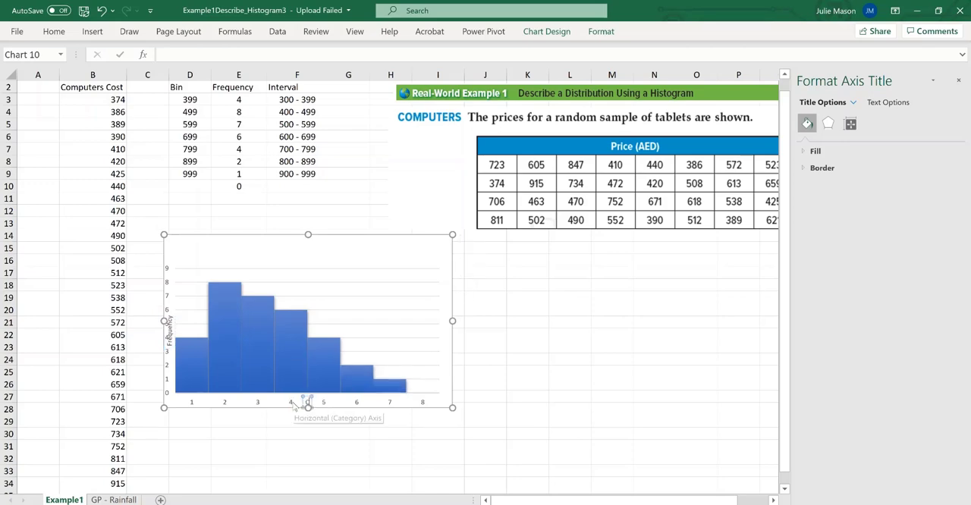
text(Cost (AED))
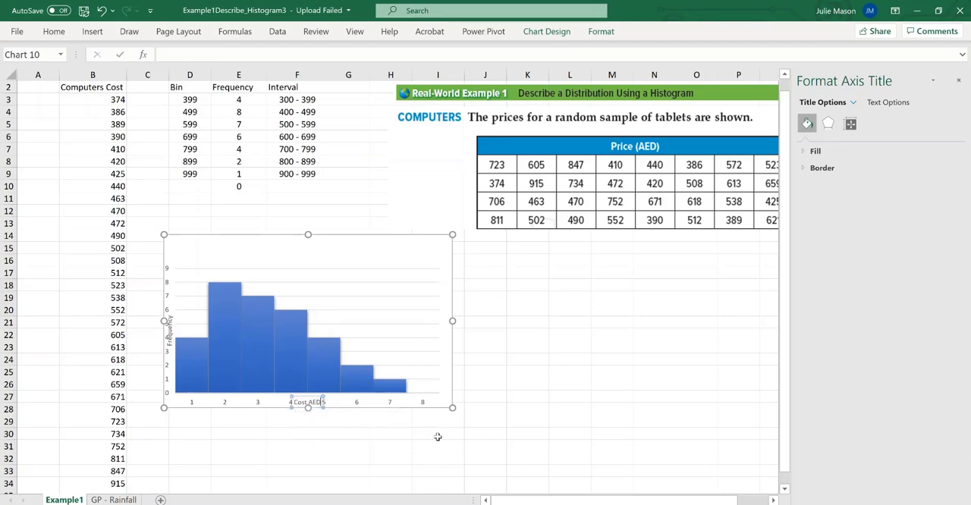
click(481, 443)
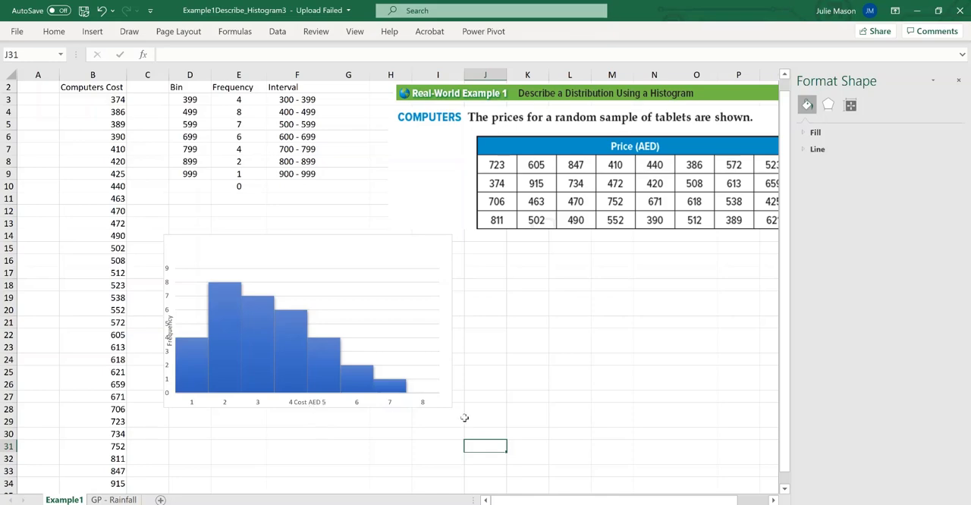
Enlarge the histogram from its lower-right corner so it extends to about row 32
click(446, 396)
drag(452, 408, 515, 461)
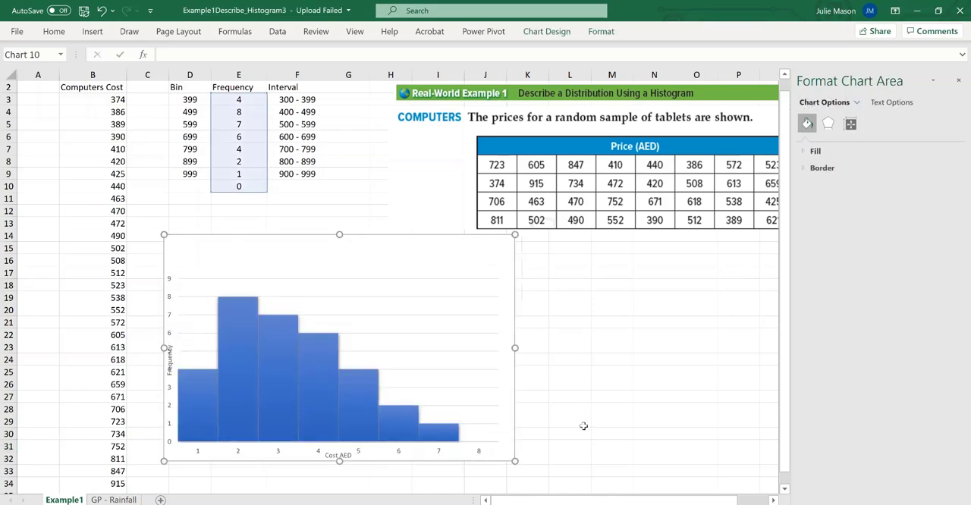
click(584, 420)
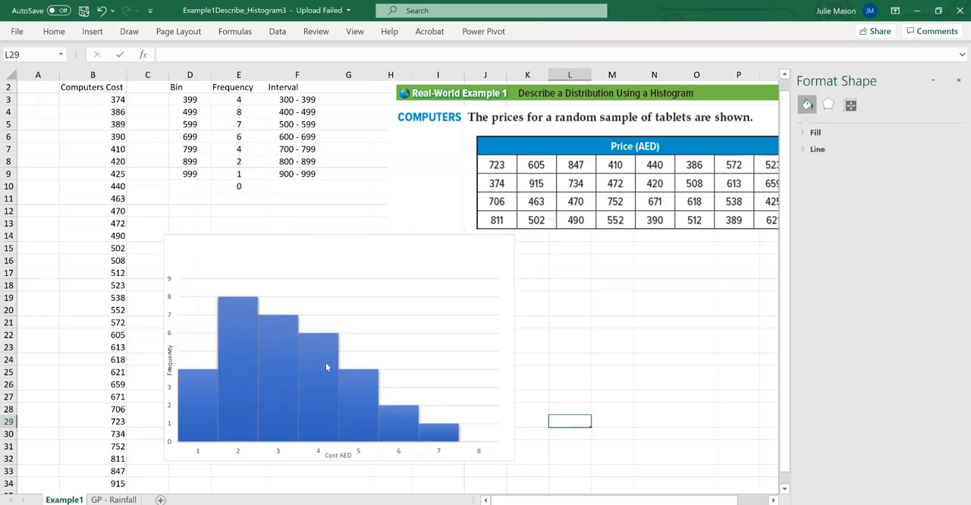
mouse_move(389, 419)
mouse_move(238, 386)
right_click(200, 456)
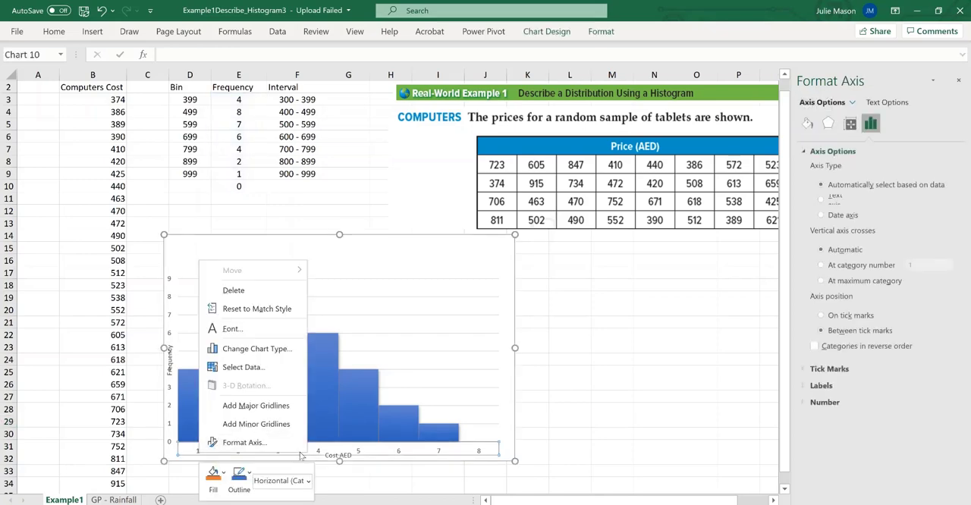
key(Escape)
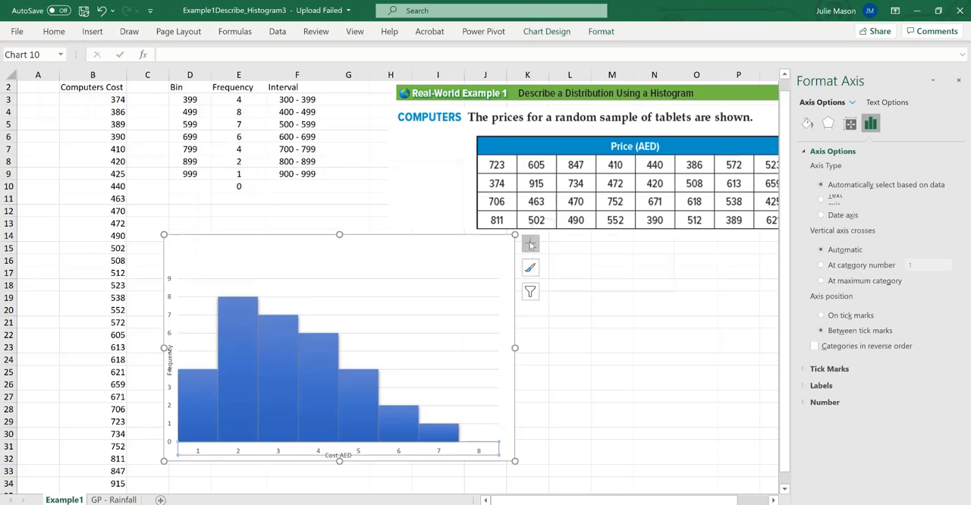
click(530, 244)
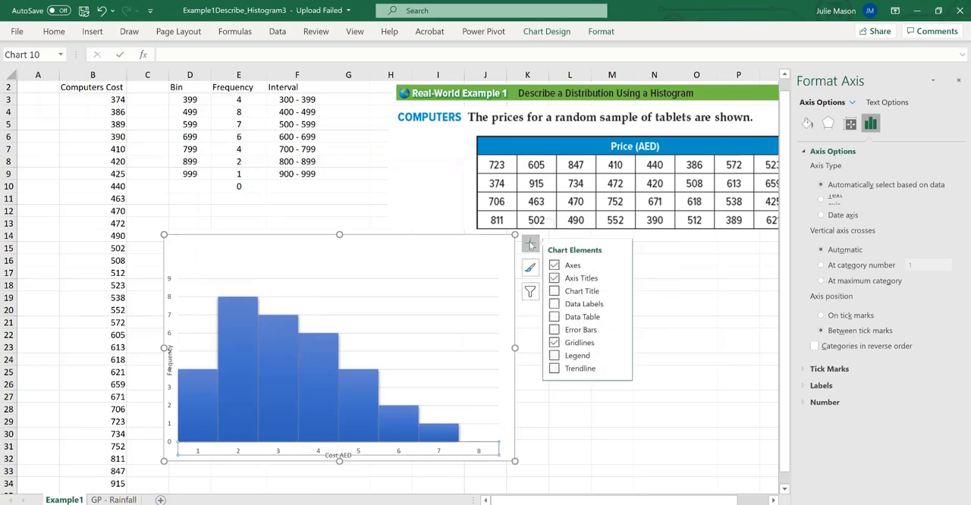
Set the histogram's horizontal axis labels to the Interval values in F3 to F9
click(360, 381)
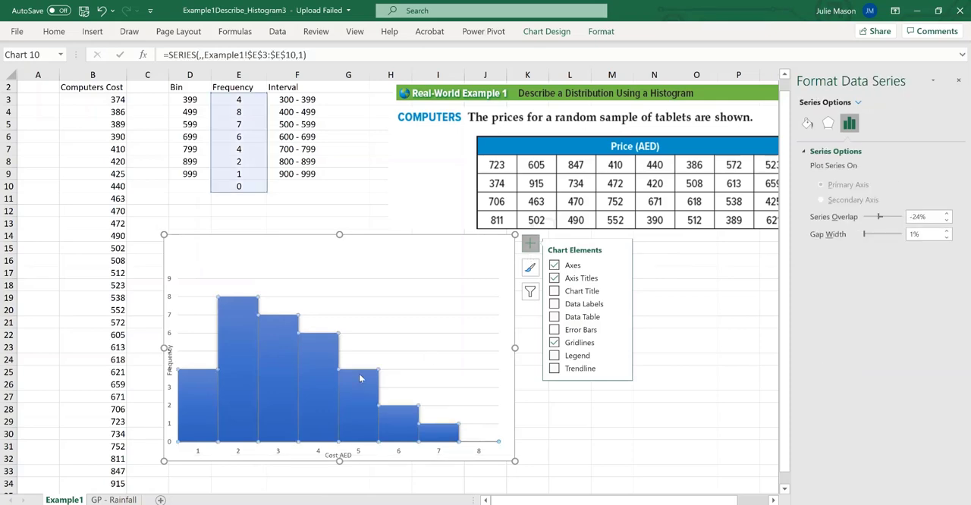
right_click(359, 377)
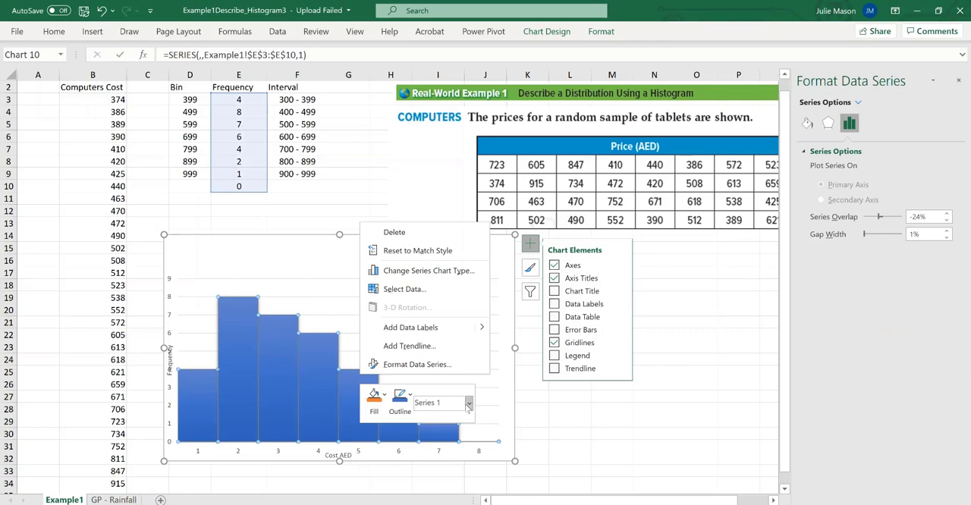
click(393, 292)
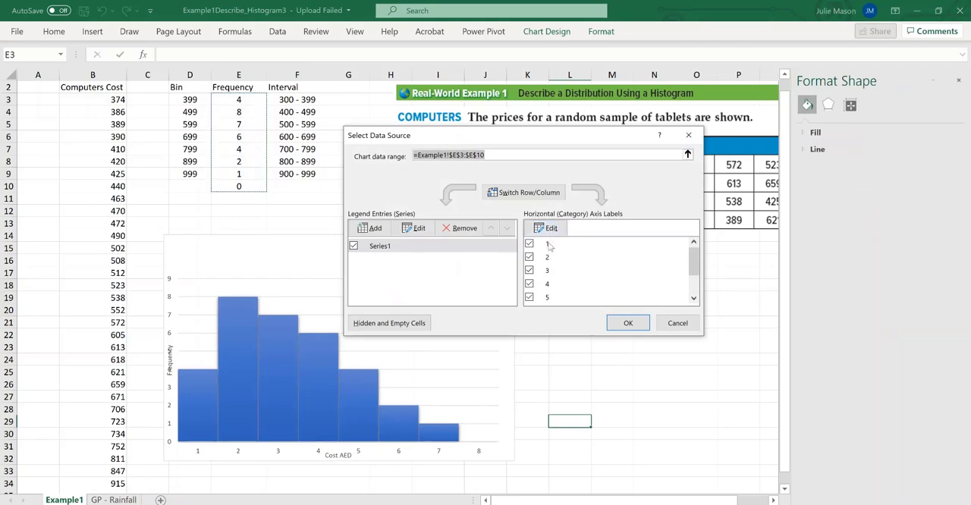
click(550, 229)
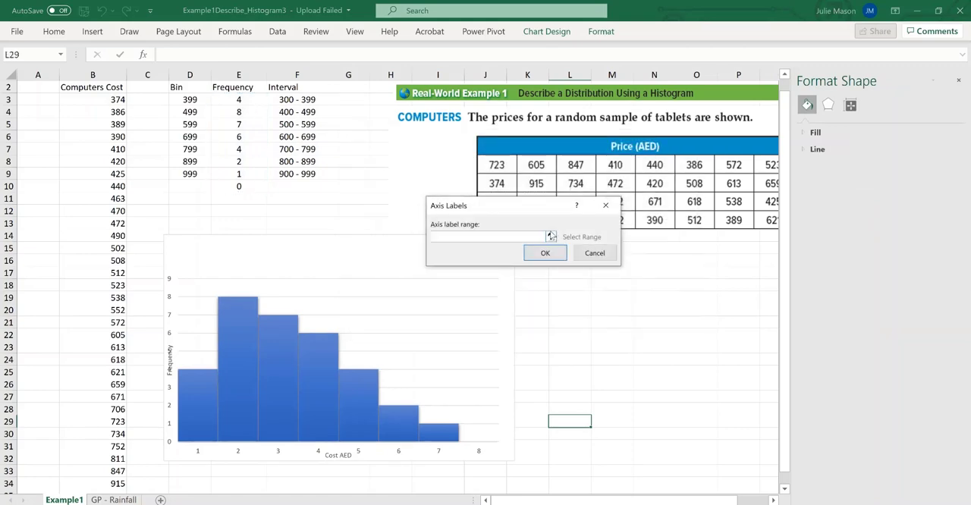
click(286, 100)
drag(286, 100, 298, 175)
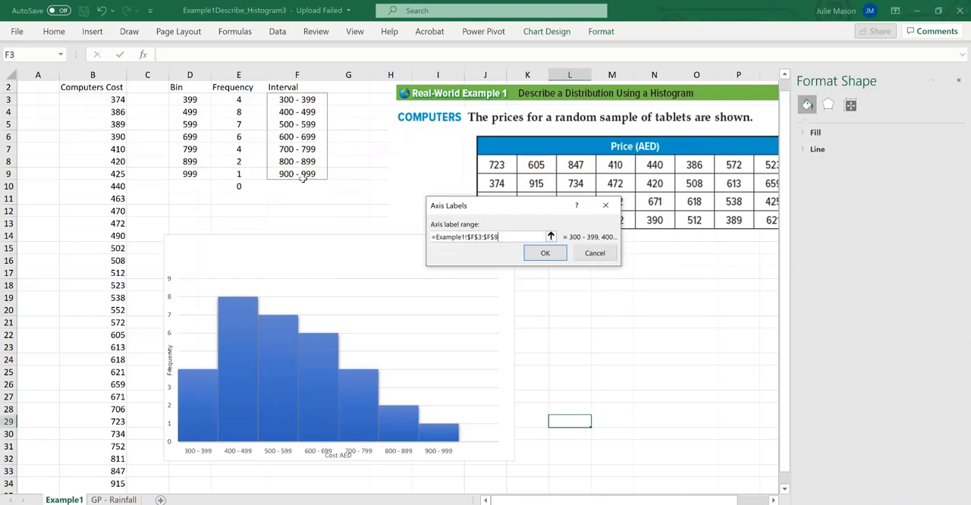
click(545, 254)
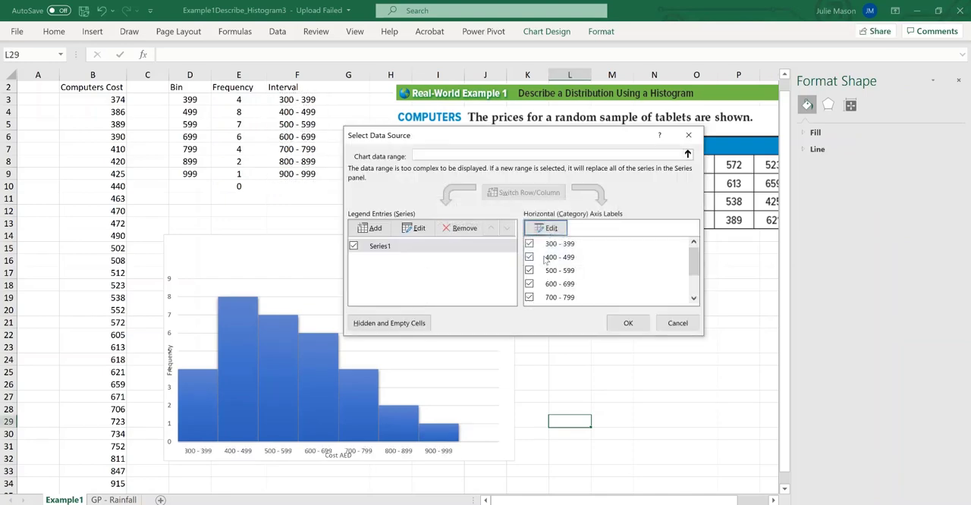
click(628, 323)
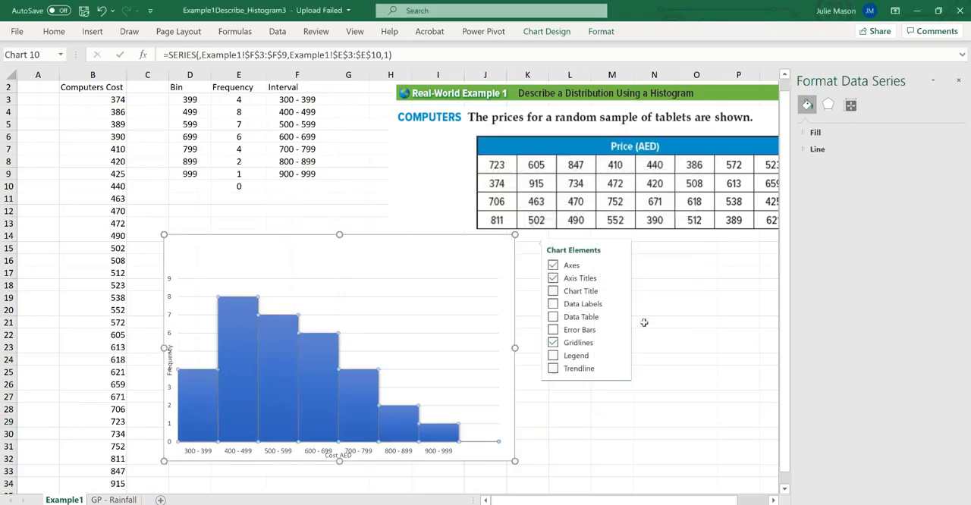
Make the histogram slightly taller and move the Cost AED title to the far end of the horizontal axis, past 900 - 999
click(339, 461)
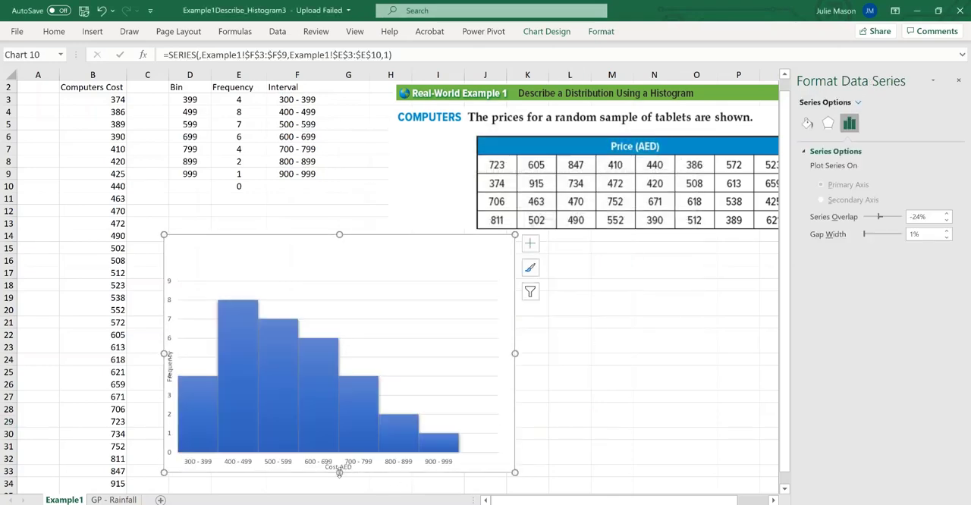
click(339, 468)
click(339, 470)
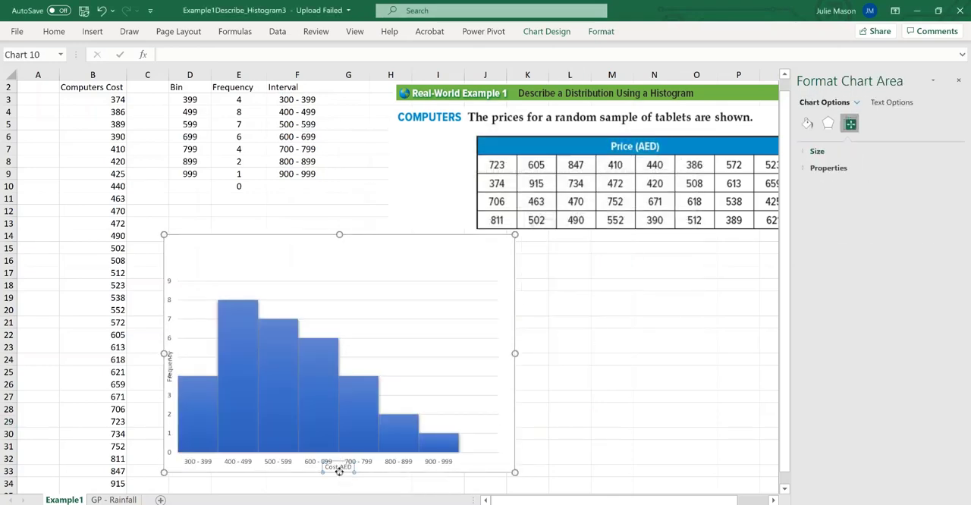
drag(474, 471, 476, 469)
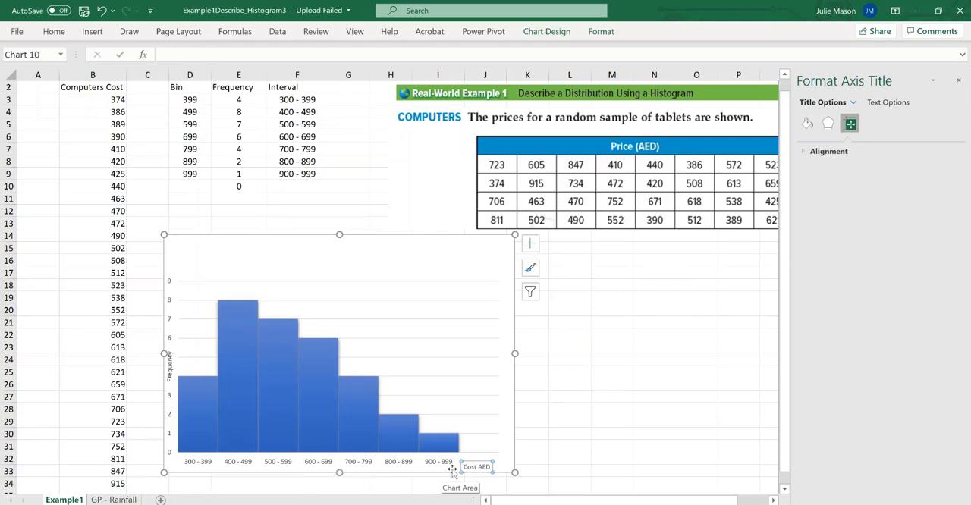
mouse_move(290, 430)
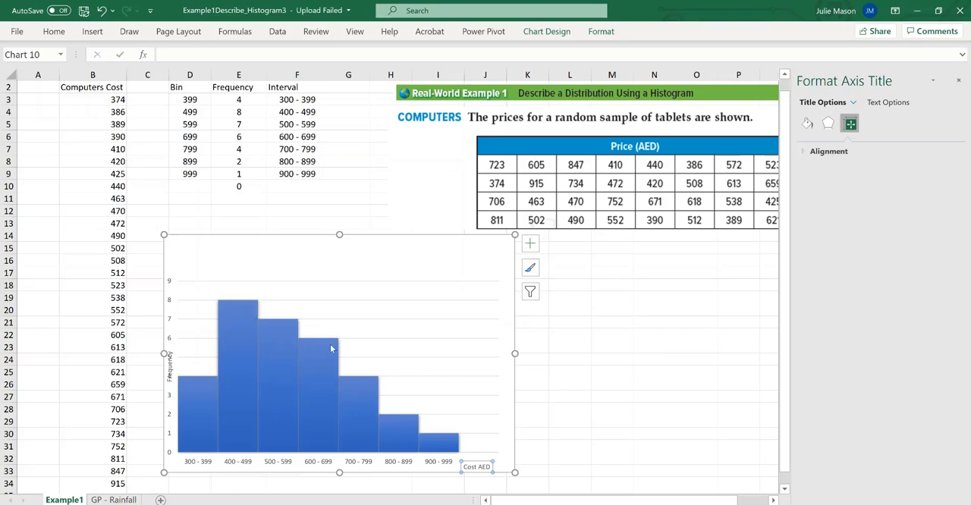
mouse_move(442, 448)
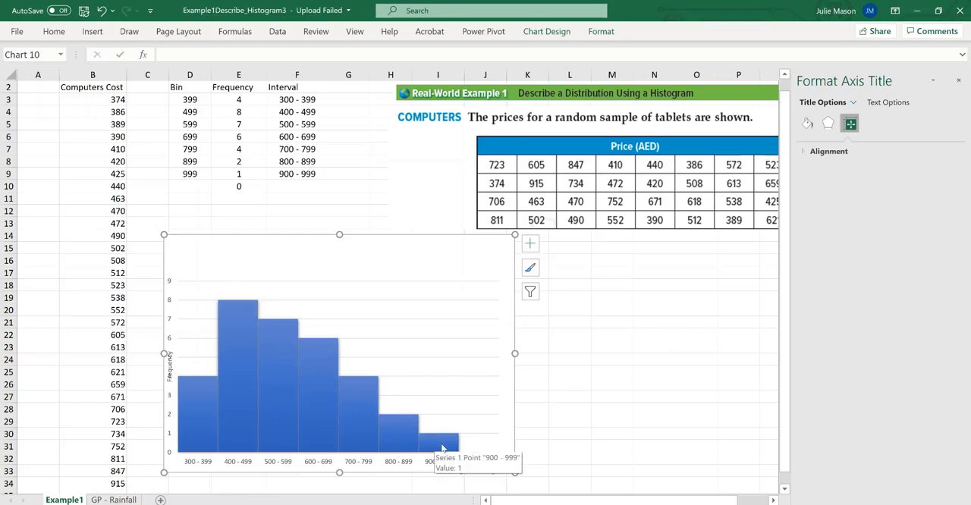
click(404, 456)
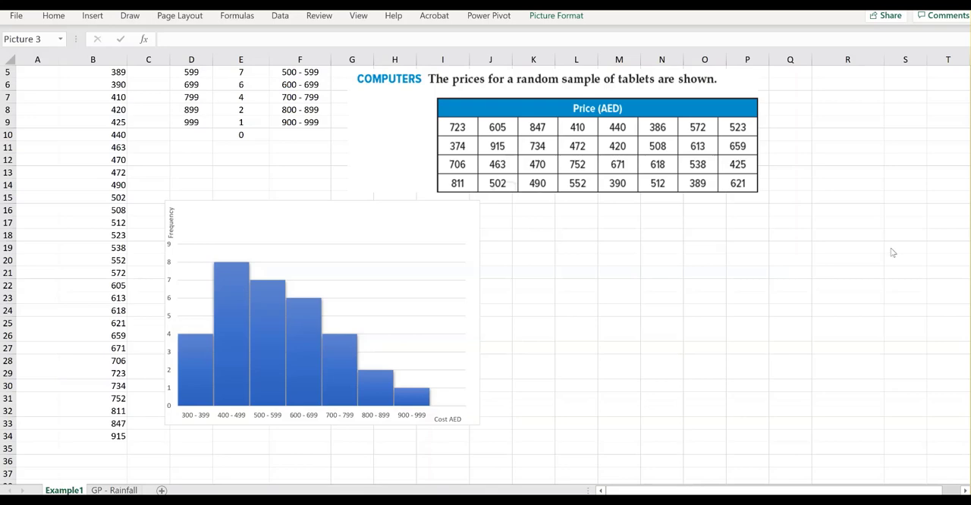
Switch to the fx-570/991EX Emulator, enlarge its window, and start a 1-Variable statistics calculation
key(alt+Tab)
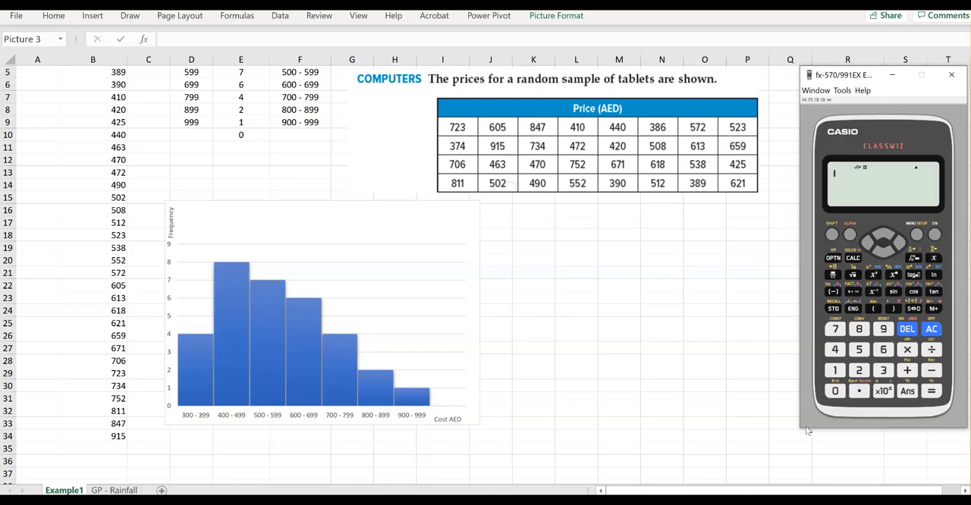
drag(800, 431, 766, 470)
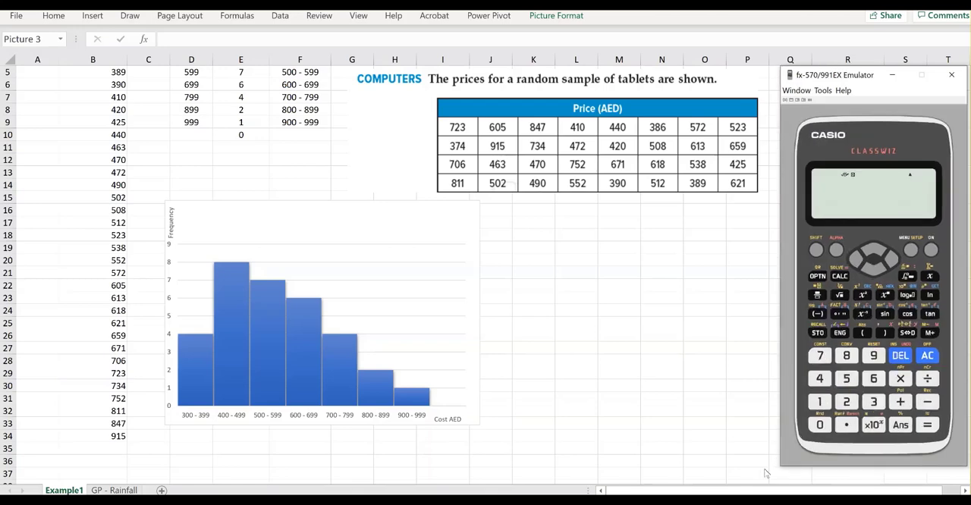
click(910, 251)
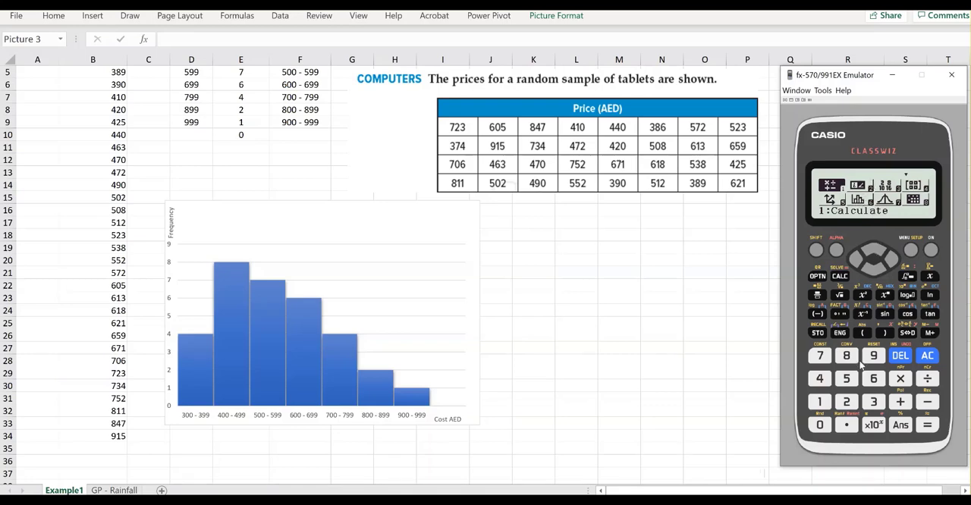
click(880, 380)
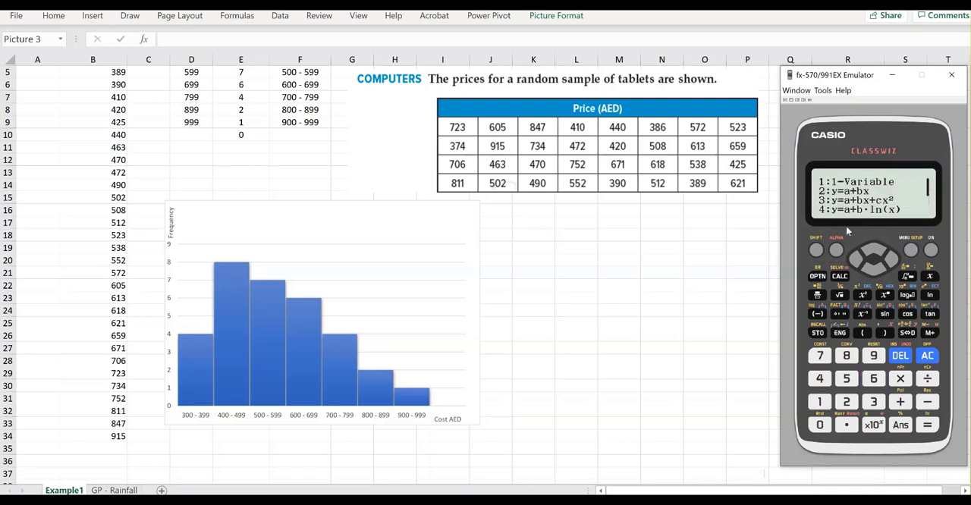
click(819, 402)
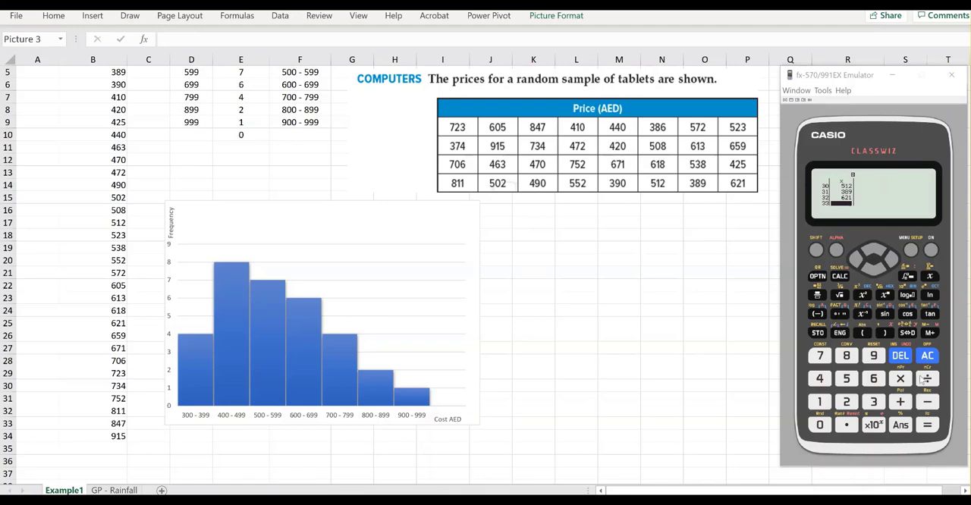
Reopen the calculator's 1-Variable data list, look back through the last entered prices, and return to the statistics screen
click(927, 355)
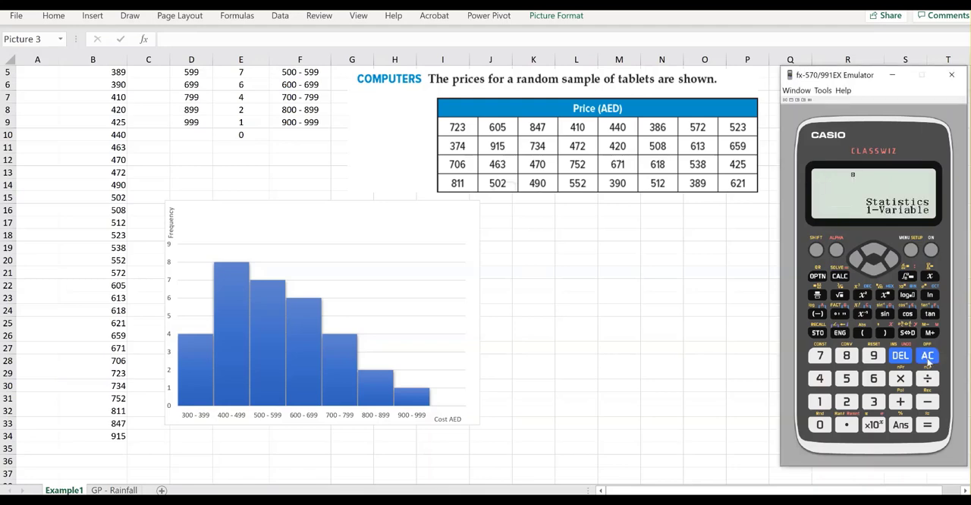
click(819, 277)
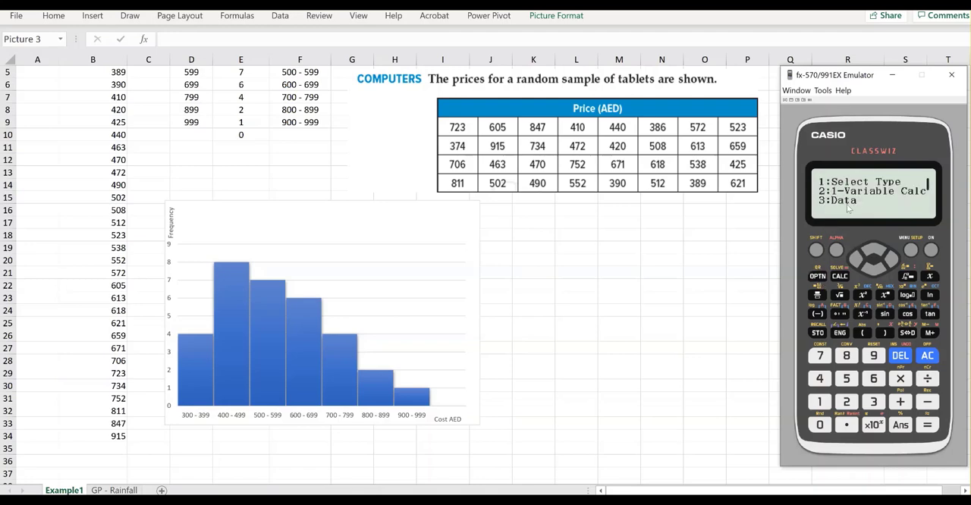
click(872, 401)
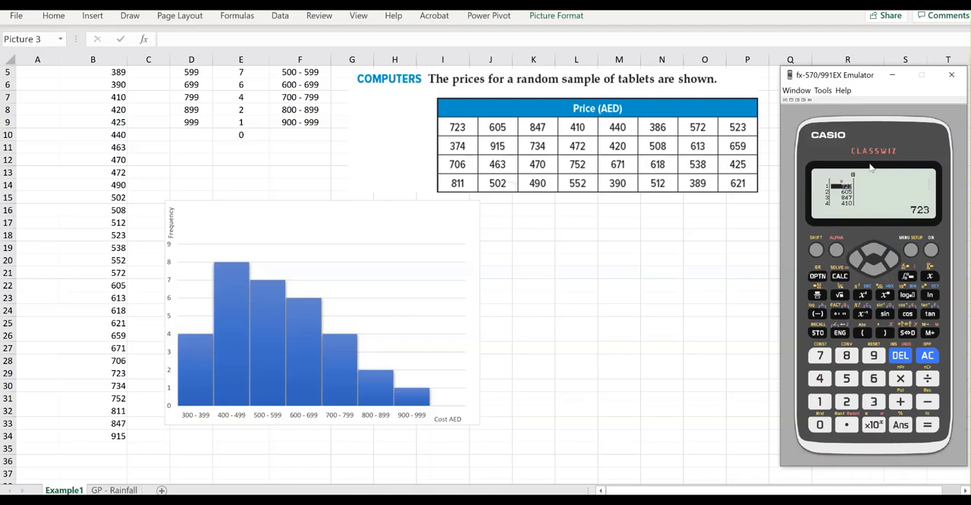
click(875, 254)
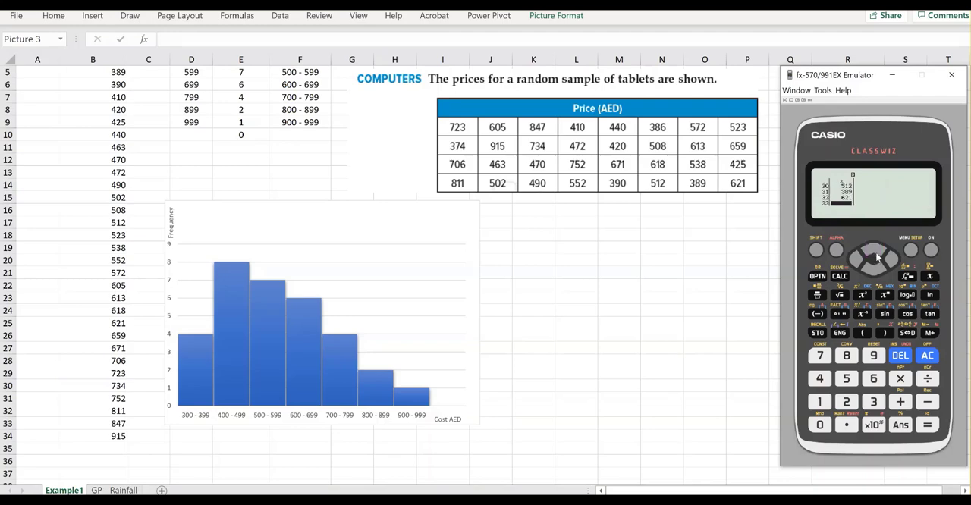
click(876, 255)
click(876, 255)
click(876, 255)
click(876, 255)
click(876, 255)
click(875, 255)
click(875, 254)
click(876, 255)
click(875, 255)
click(876, 255)
click(875, 254)
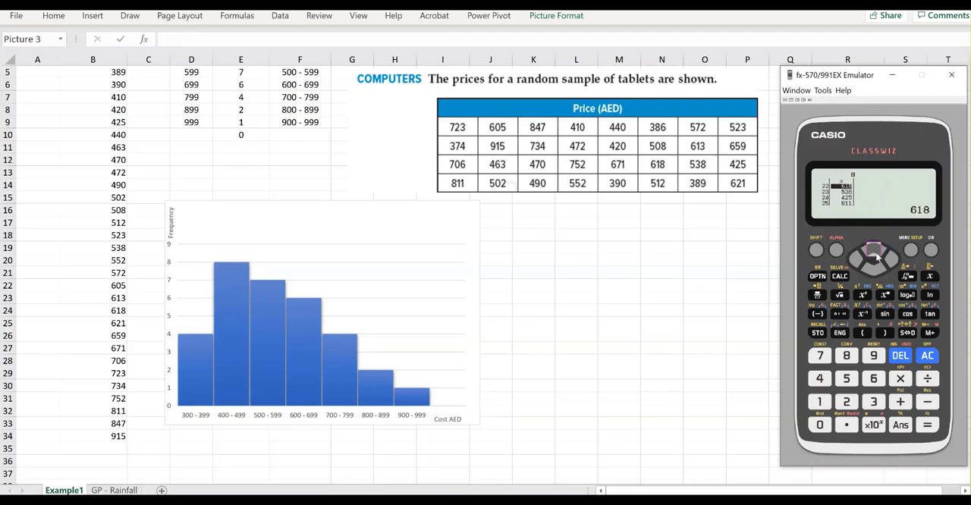
click(876, 255)
click(876, 255)
click(923, 357)
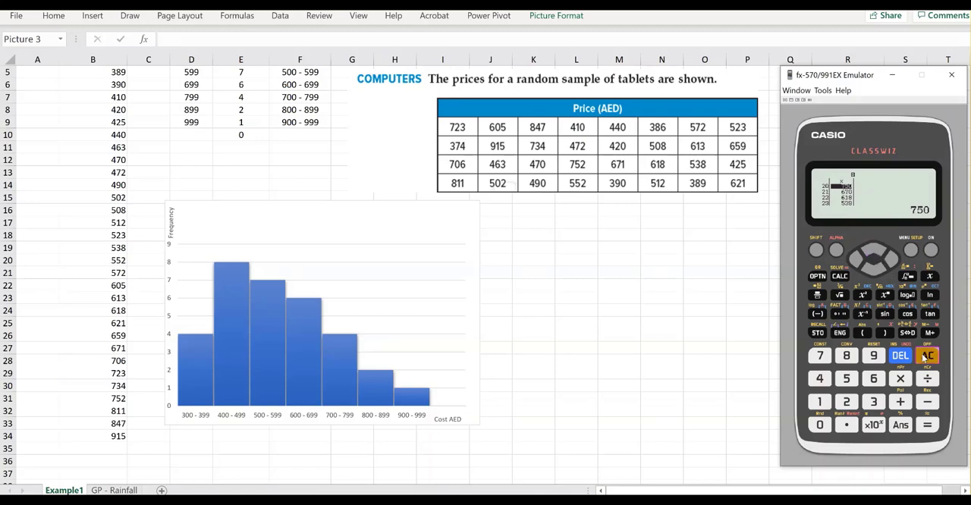
Run 1-Variable Calc on the entered prices and enlarge the emulator window so its results are readable
click(817, 278)
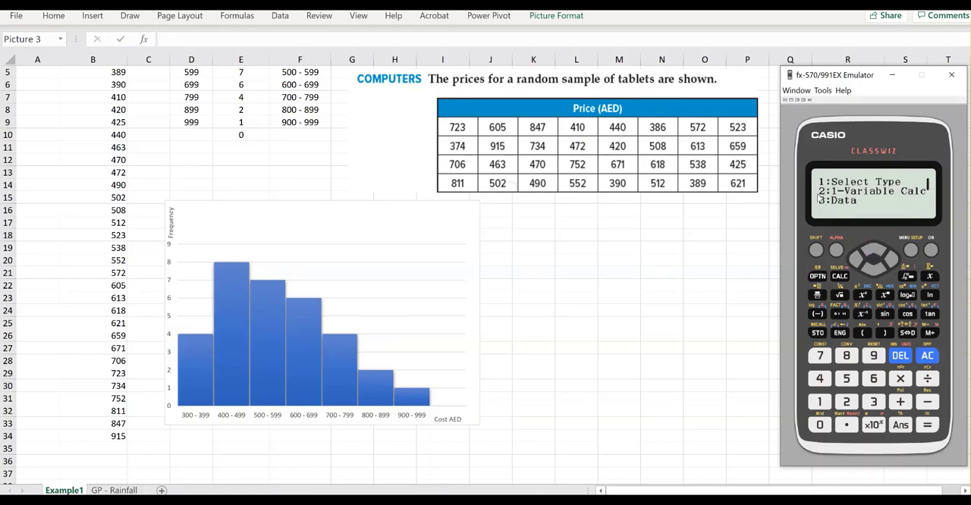
click(847, 406)
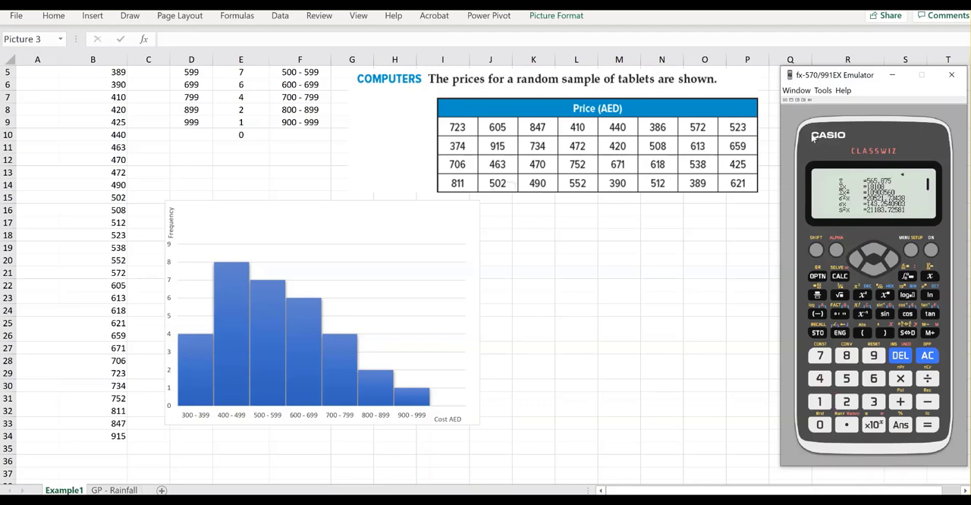
drag(776, 79, 672, 78)
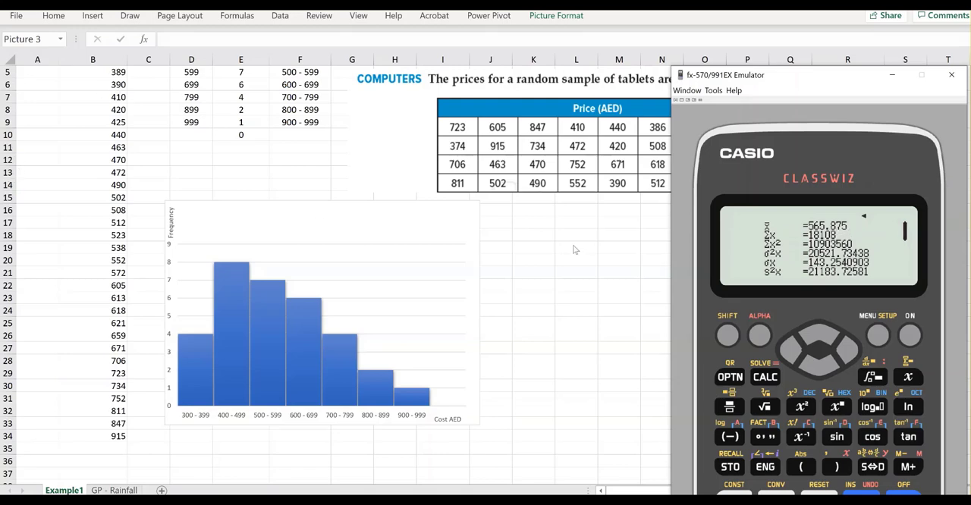
Switch to Excel, label cell K17 mean, and enter =average(B3:B34) in L17
click(553, 232)
click(542, 223)
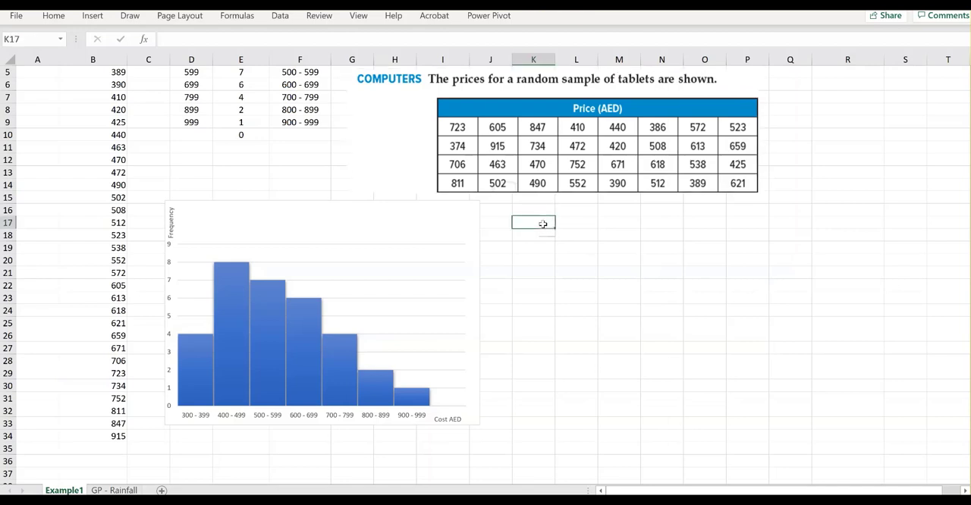
text(mean)
click(583, 224)
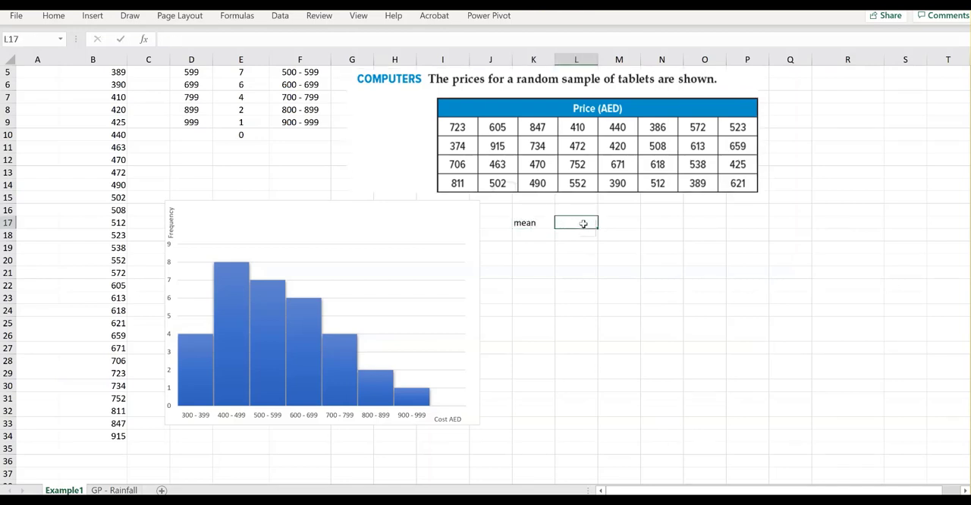
text(=average)
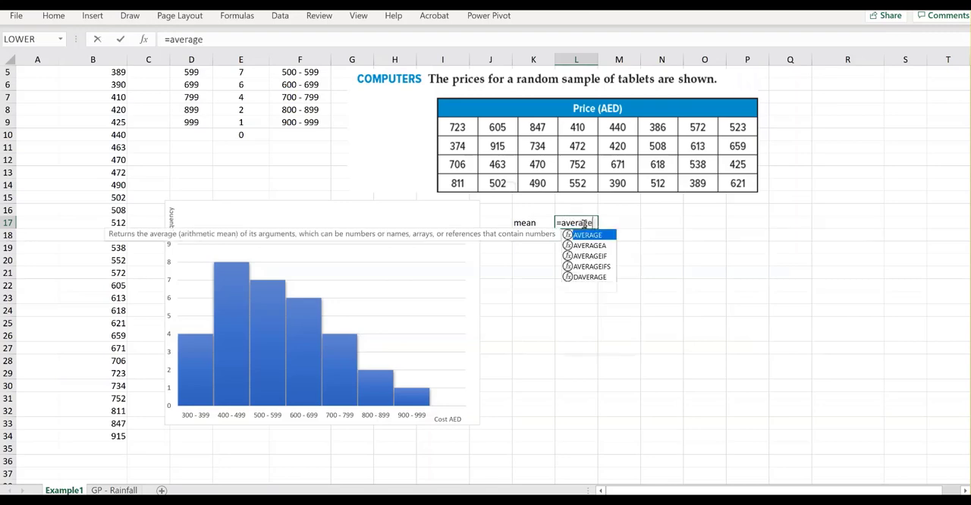
text())
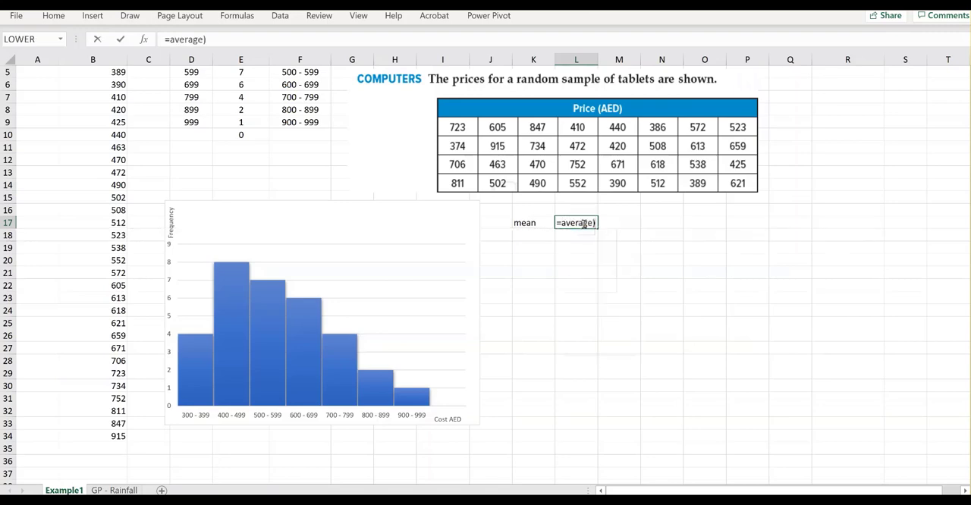
key(BackSpace)
text(()
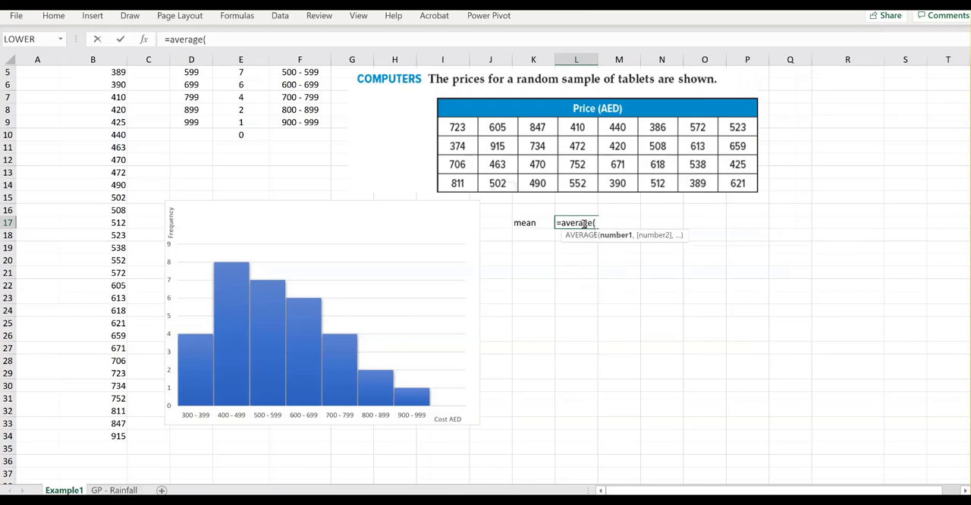
text(B3:B)
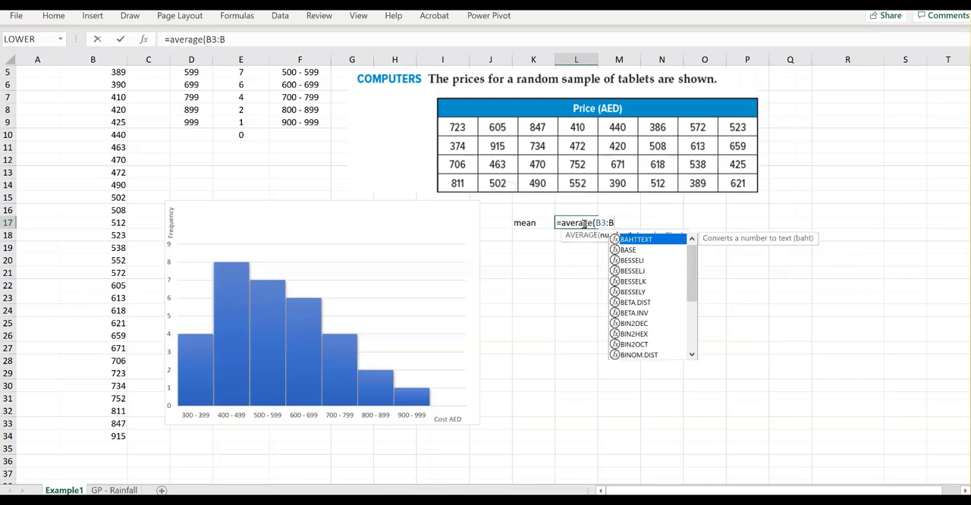
text(34))
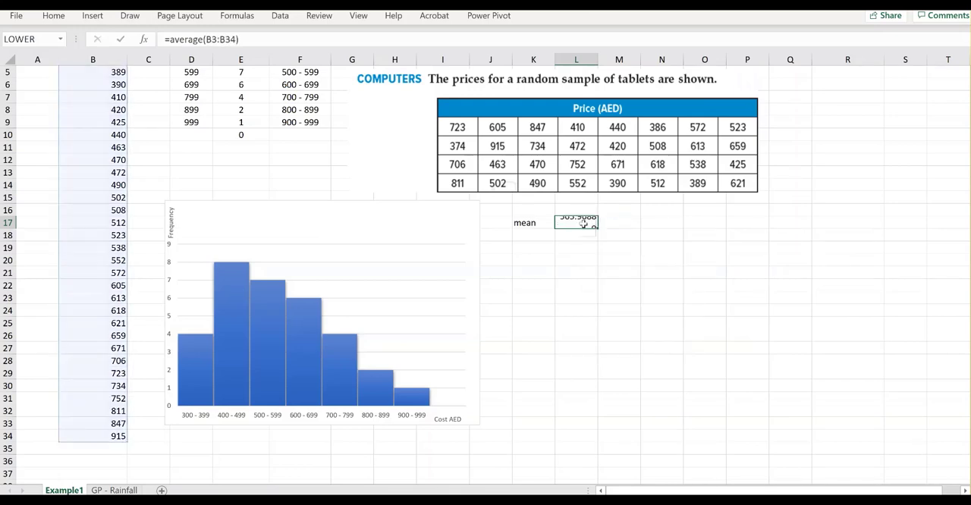
key(Return)
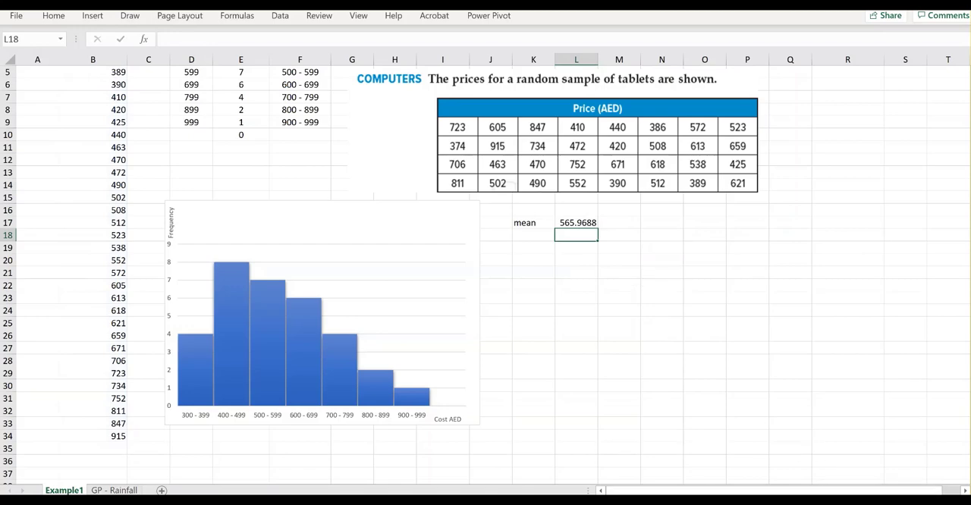
Advance the emulator's results to the next page, and in Excel label K18 min with =min(B3:B34) in L18
key(alt+Tab)
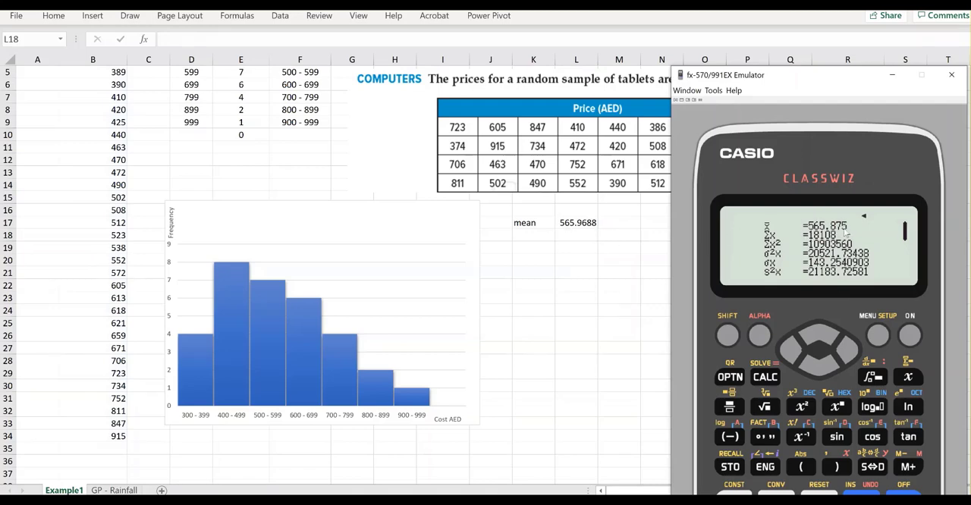
click(817, 361)
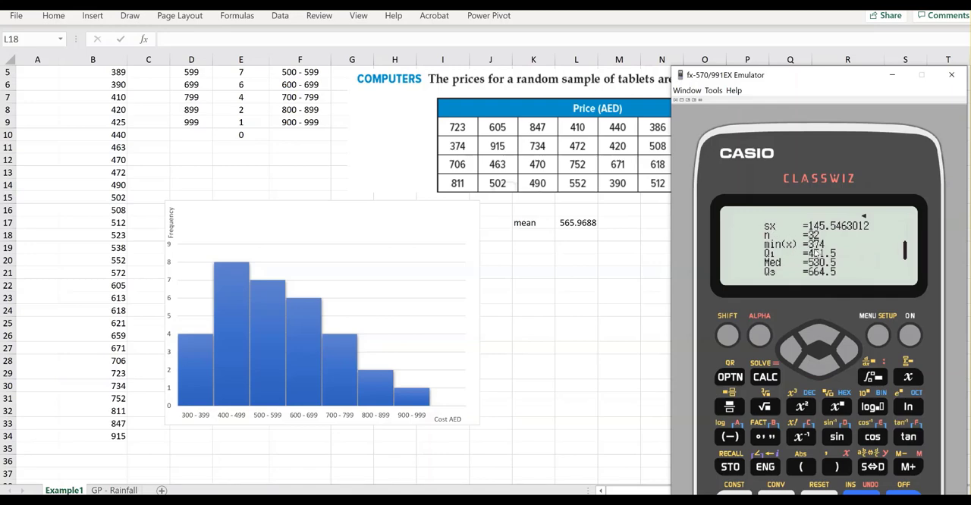
click(529, 236)
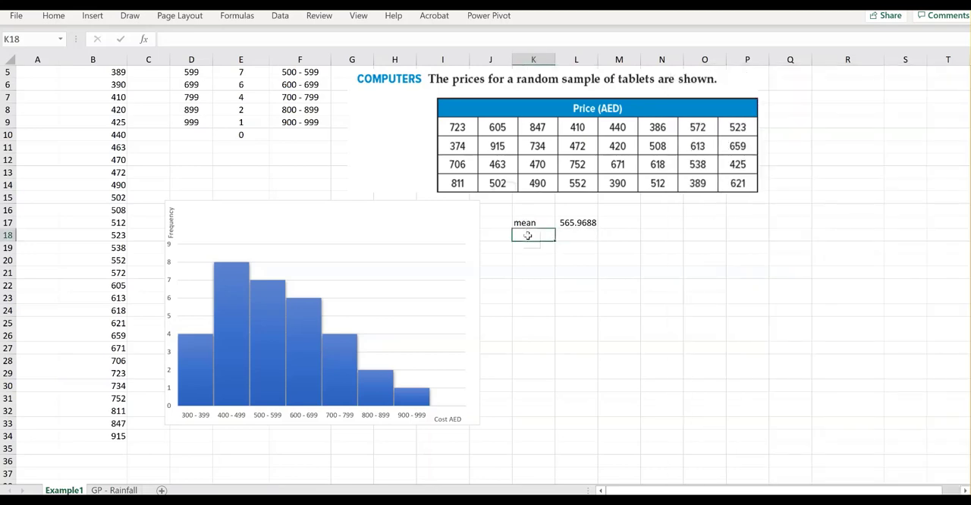
text(min)
click(567, 235)
text(=mikn)
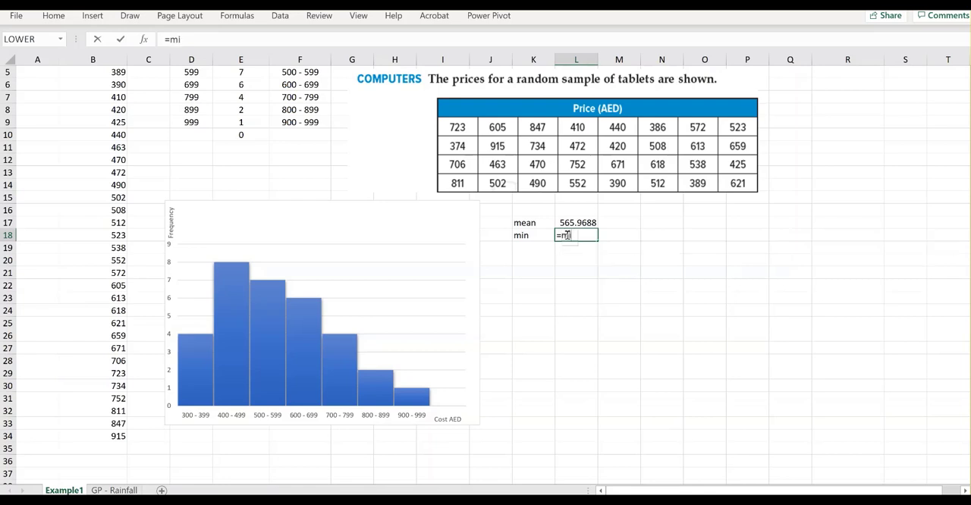
key(BackSpace)
key(BackSpace)
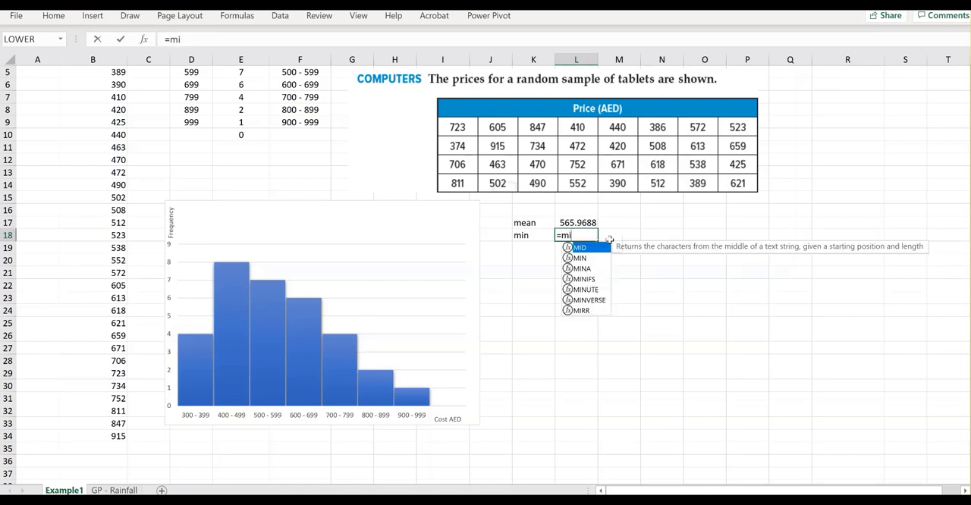
text(n()
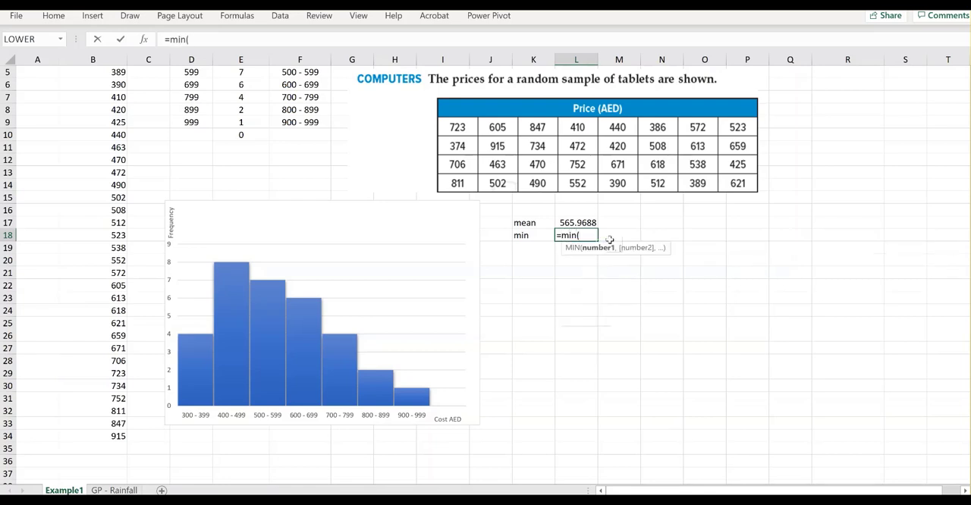
text(B3:B34)
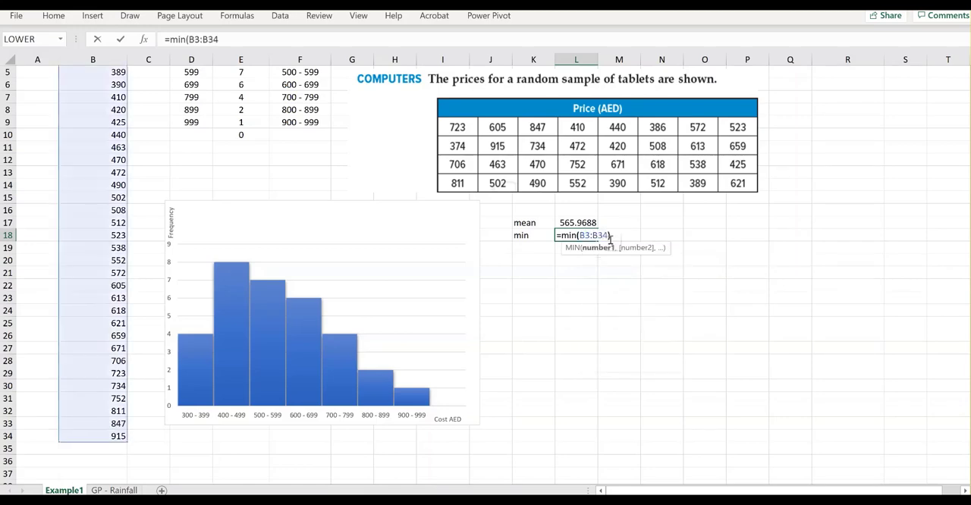
key(Return)
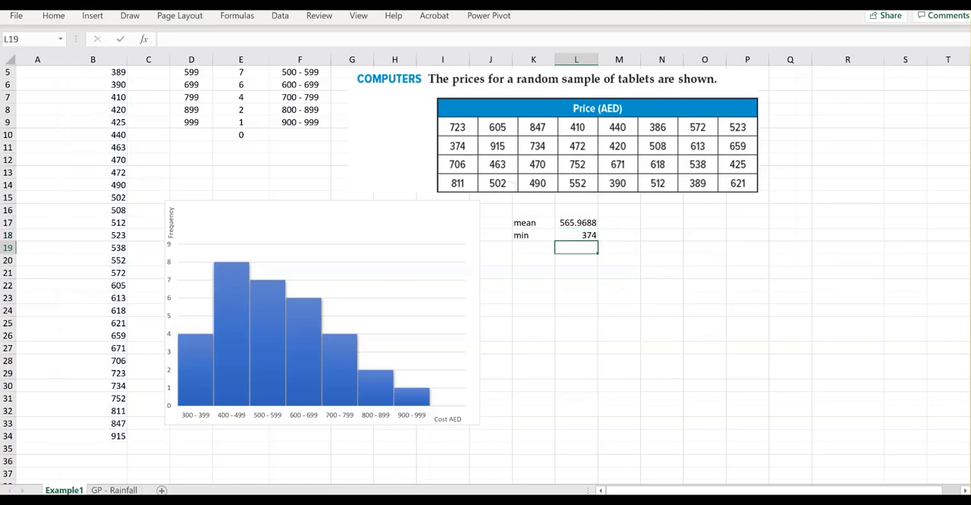
Consult the emulator's results, and in Excel label K20 med with =median(B3:B34) in L20, leaving row 19 blank
key(alt+Tab)
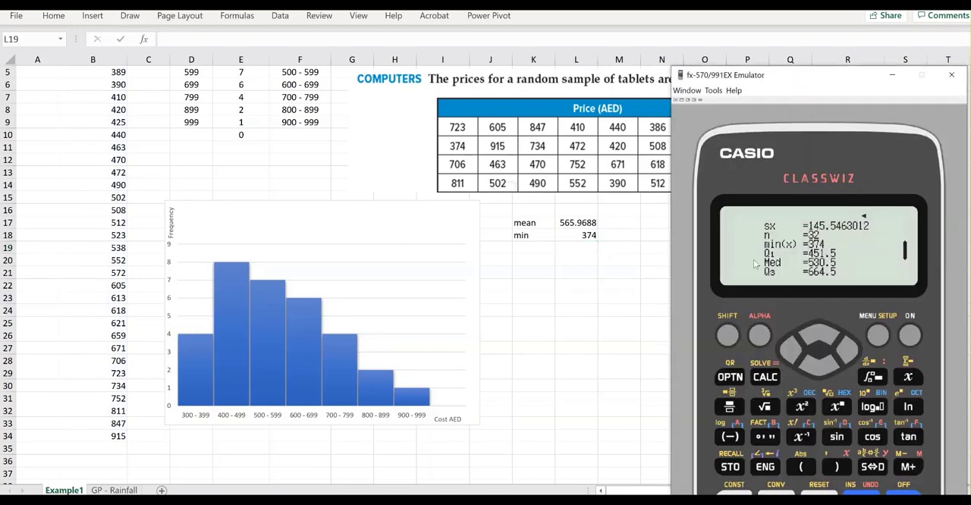
key(alt+Tab)
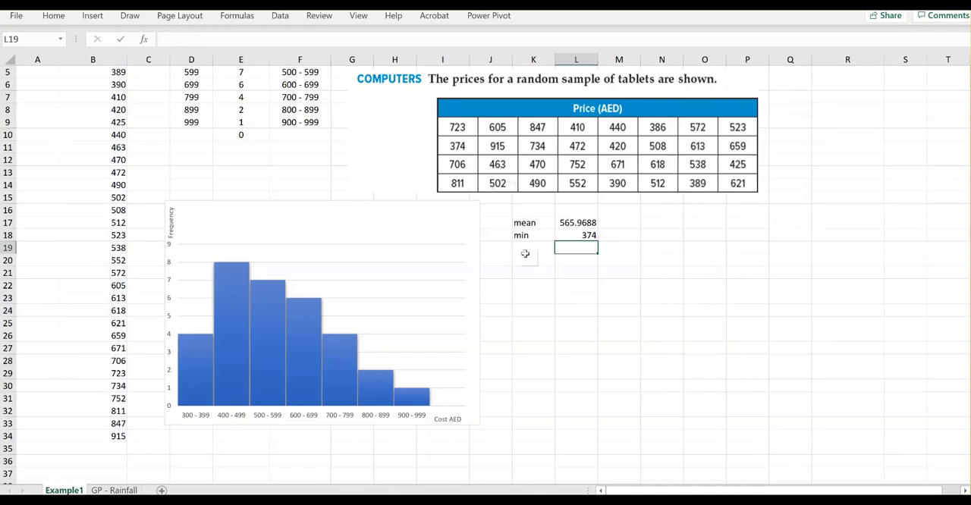
click(524, 259)
text(med)
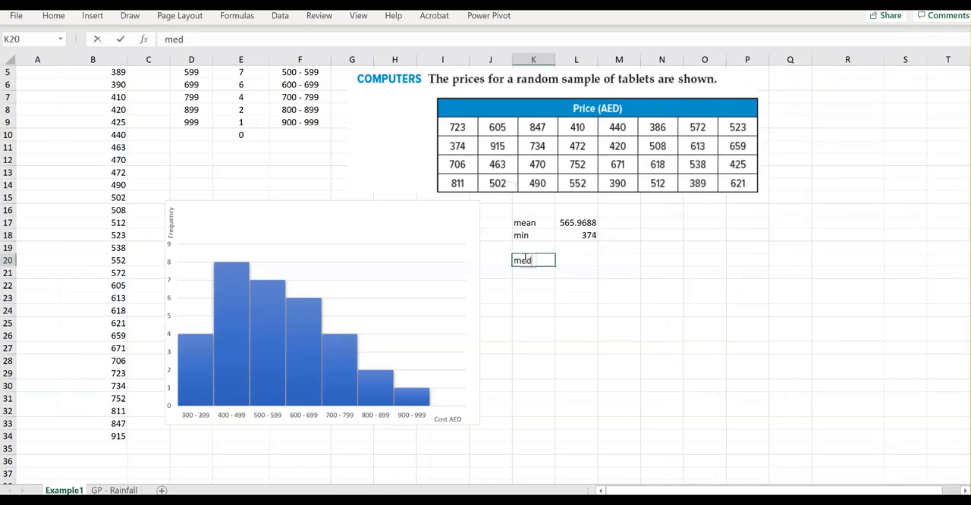
click(575, 258)
text(=m)
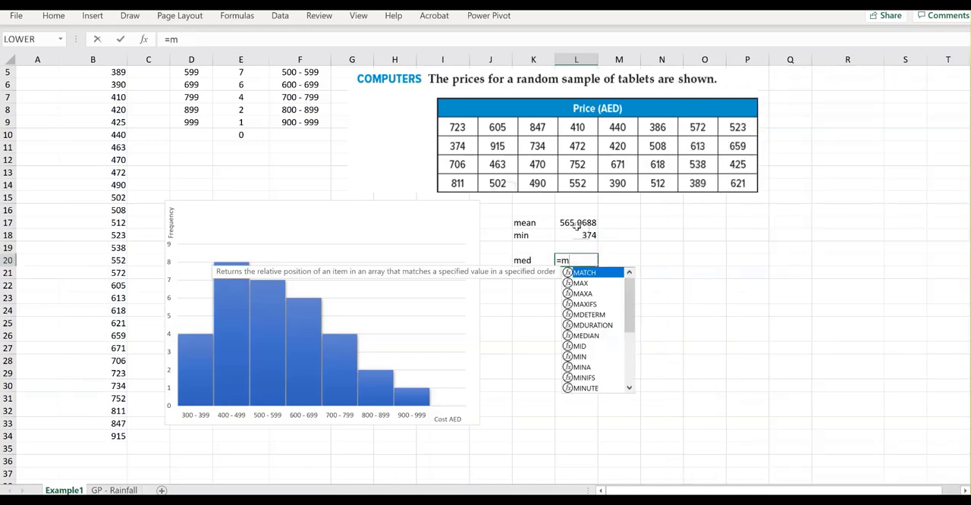
text(edian()
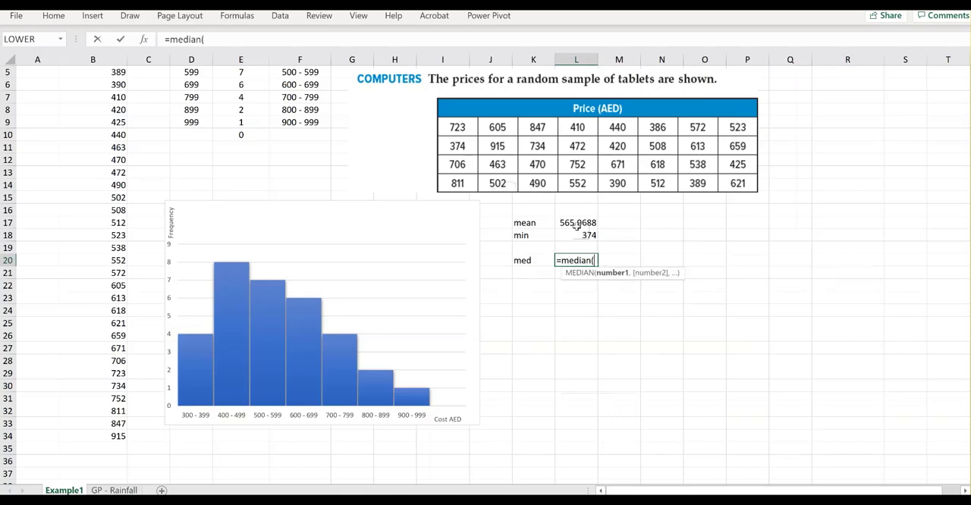
text(B3:B)
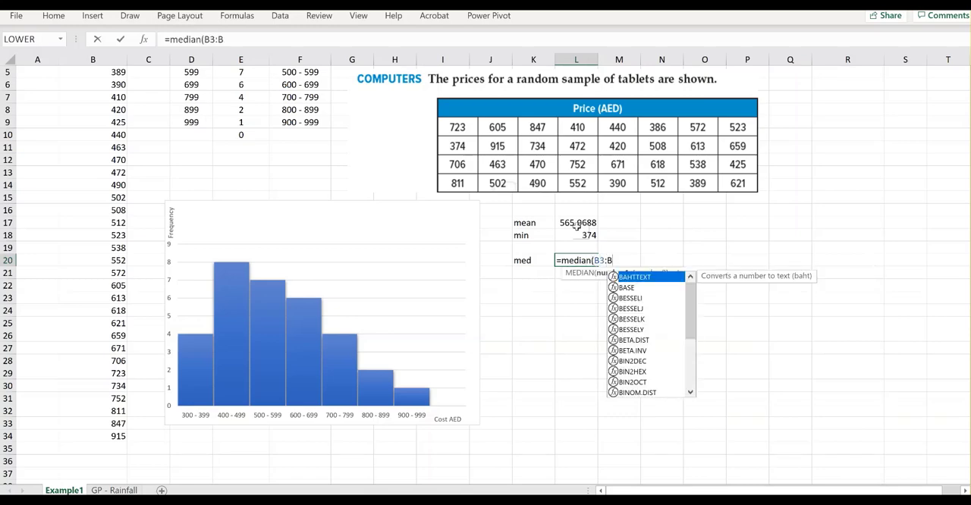
text(34))
key(Return)
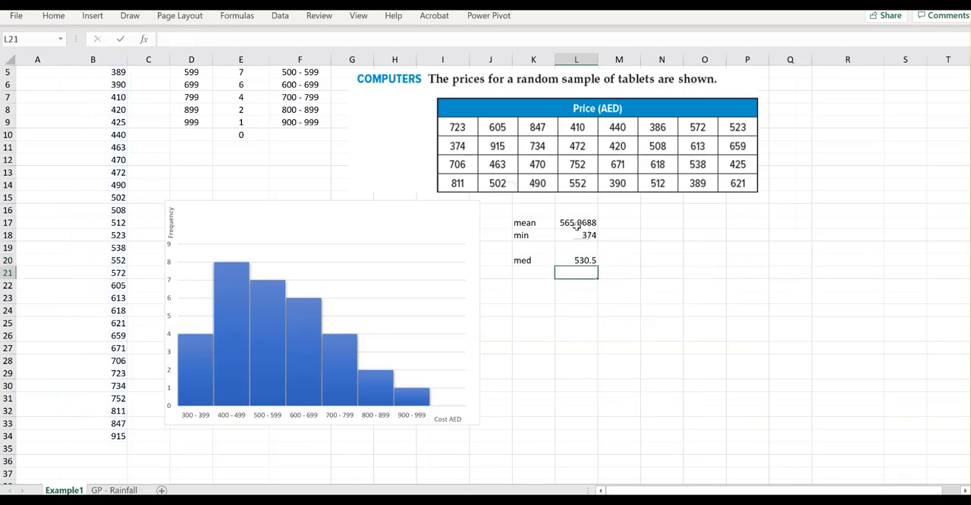
Advance the emulator's results to the last page, and in Excel label K22 max with =max(B3:B34) in L22
key(alt+Tab)
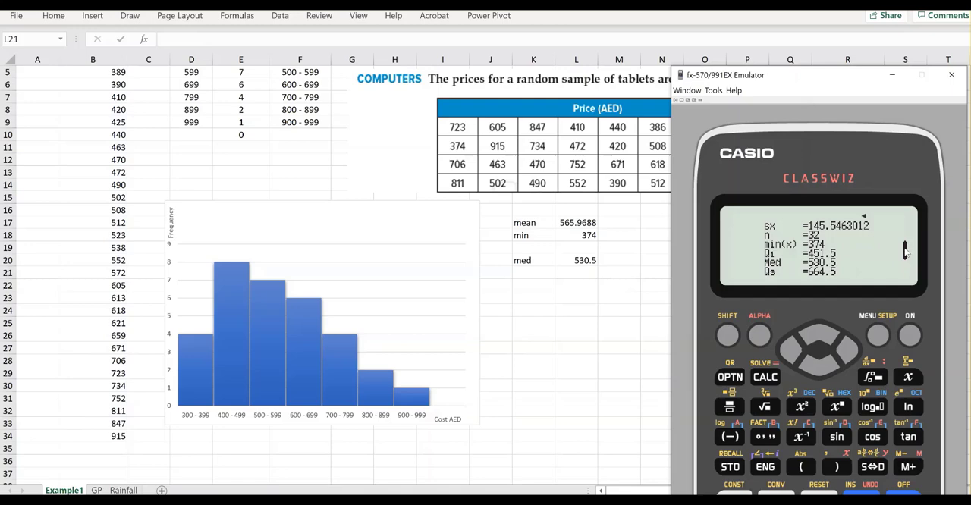
click(819, 362)
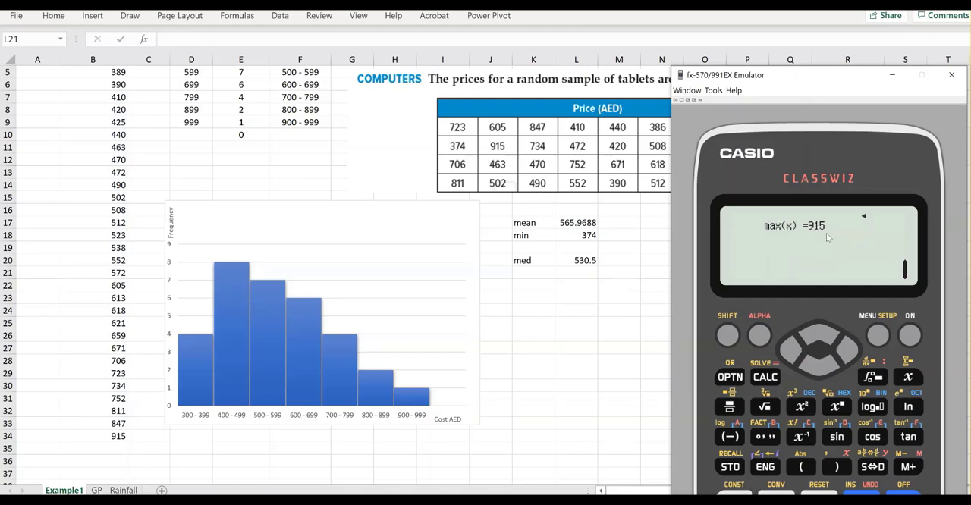
click(525, 285)
text(ma)
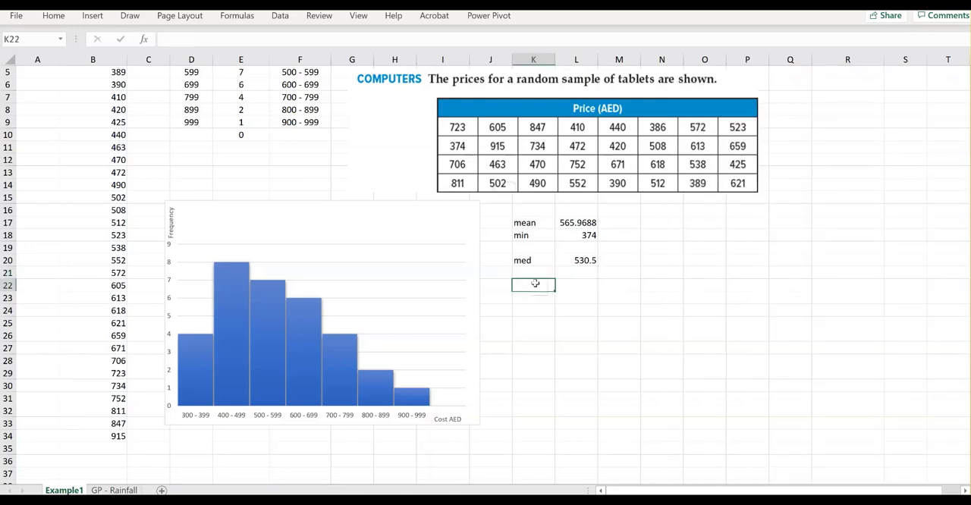
text(x)
click(575, 285)
text(=m)
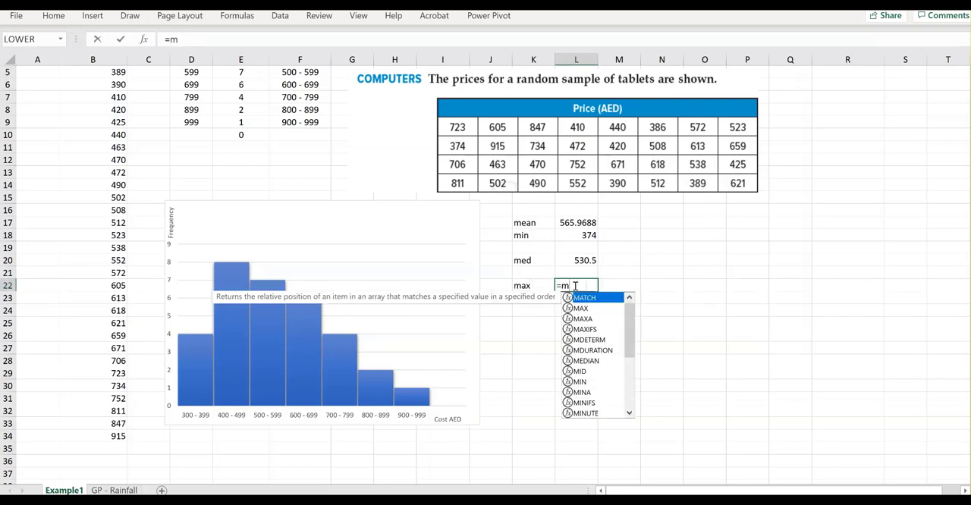
text(ax()
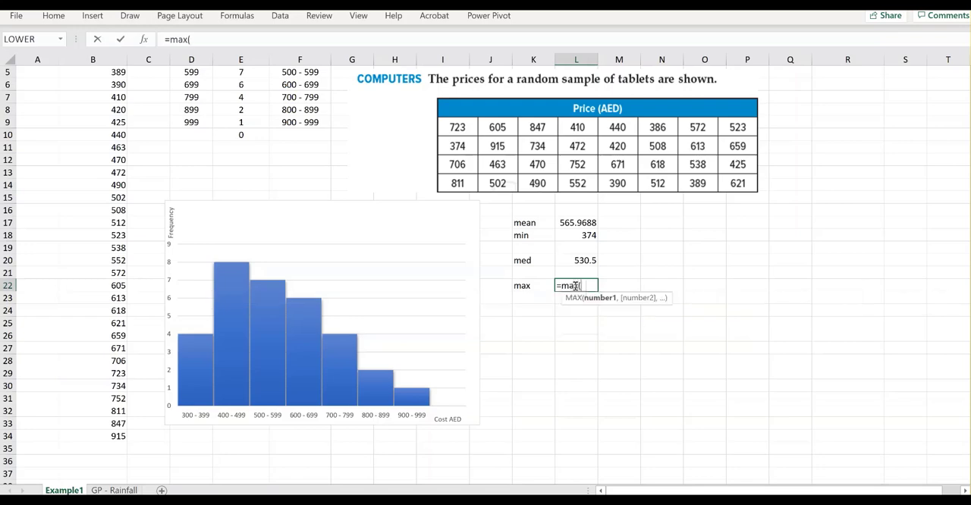
text(B3:B34))
key(Return)
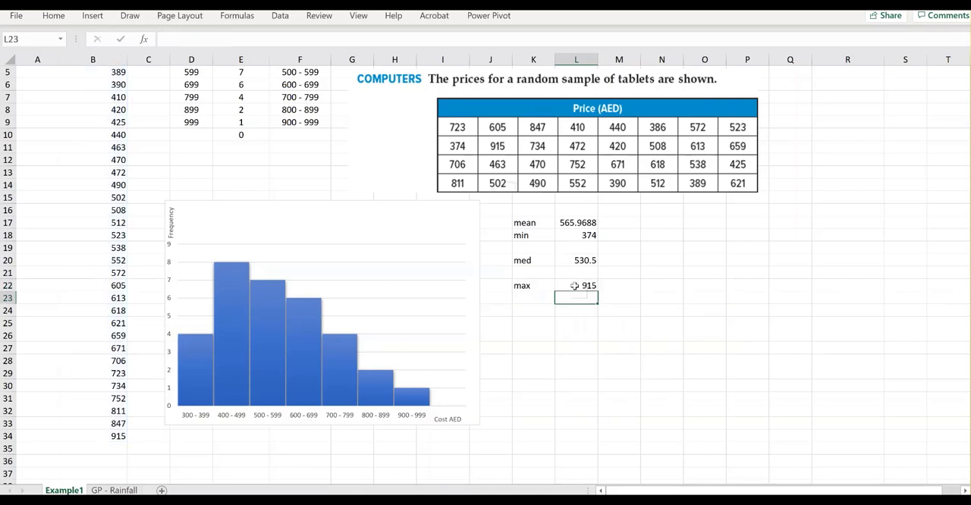
Switch to Desmos and expand the x₁ table to review all the entered tablet prices
click(805, 501)
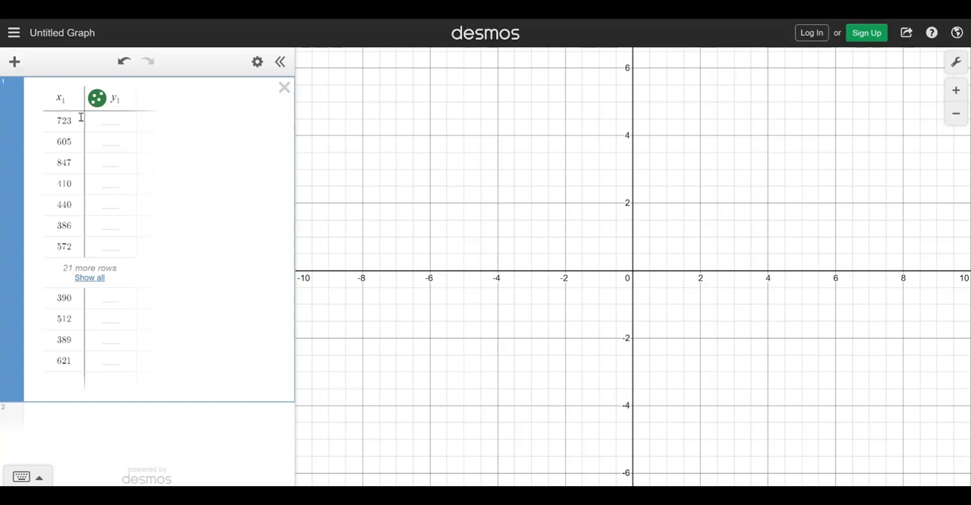
click(89, 279)
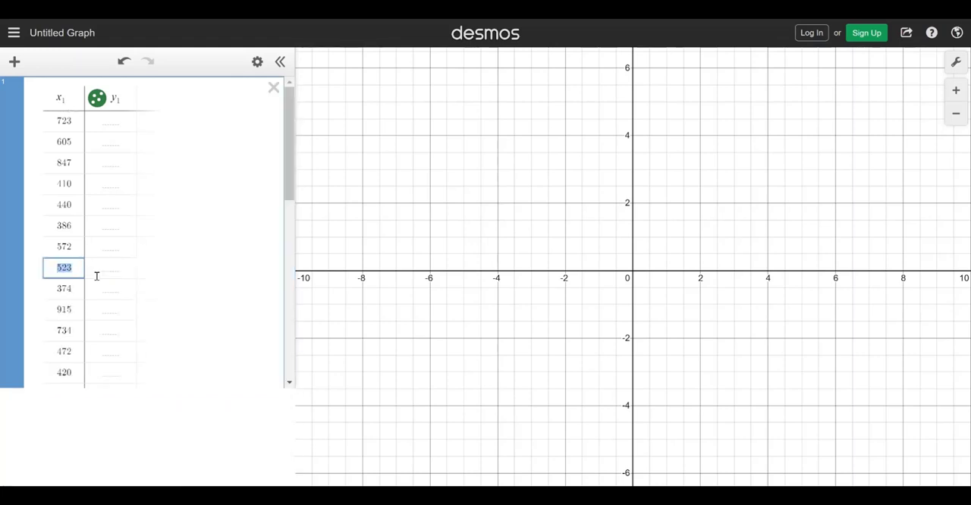
drag(290, 158, 278, 346)
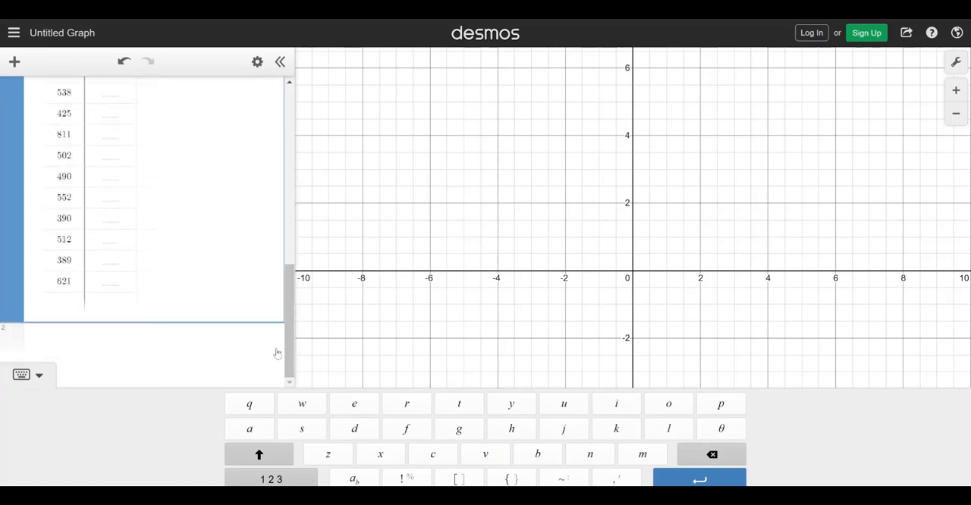
Add the expression min(x₁) below the price table using the statistics functions
click(267, 477)
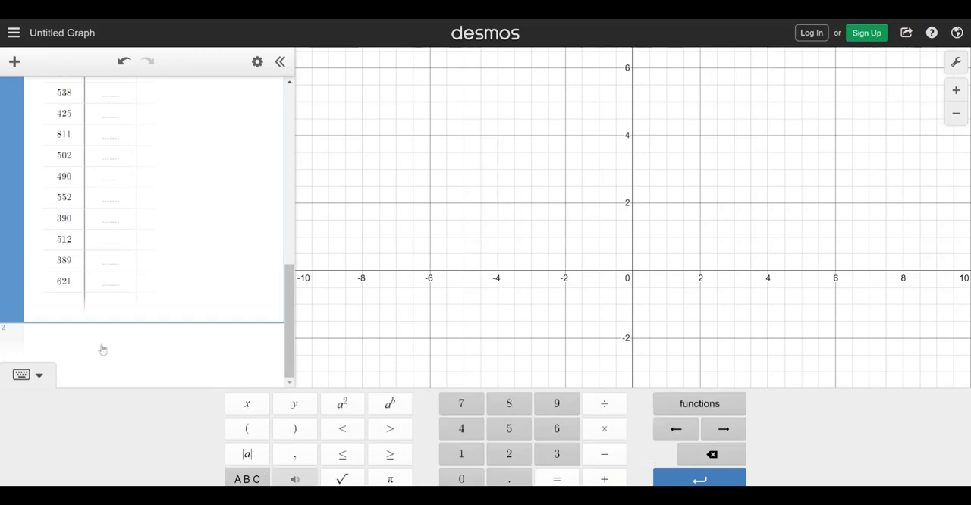
click(67, 332)
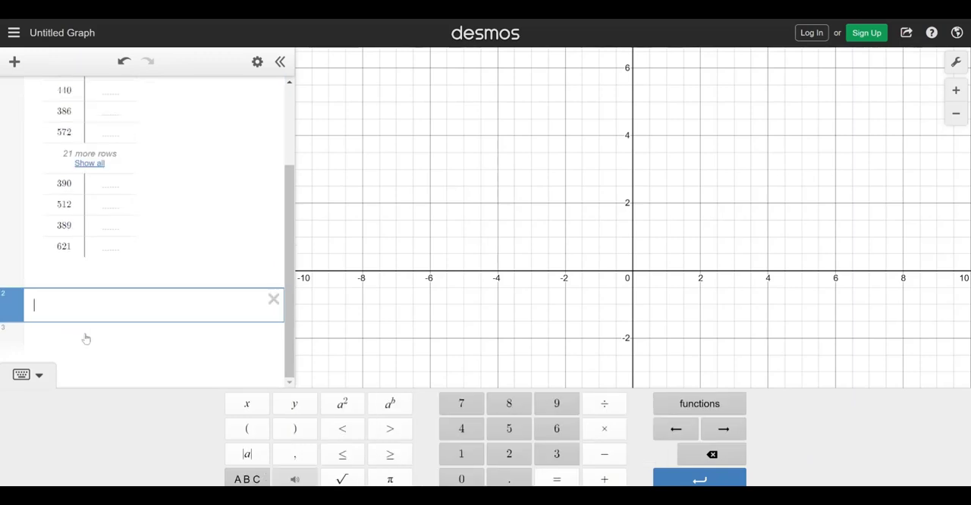
click(710, 400)
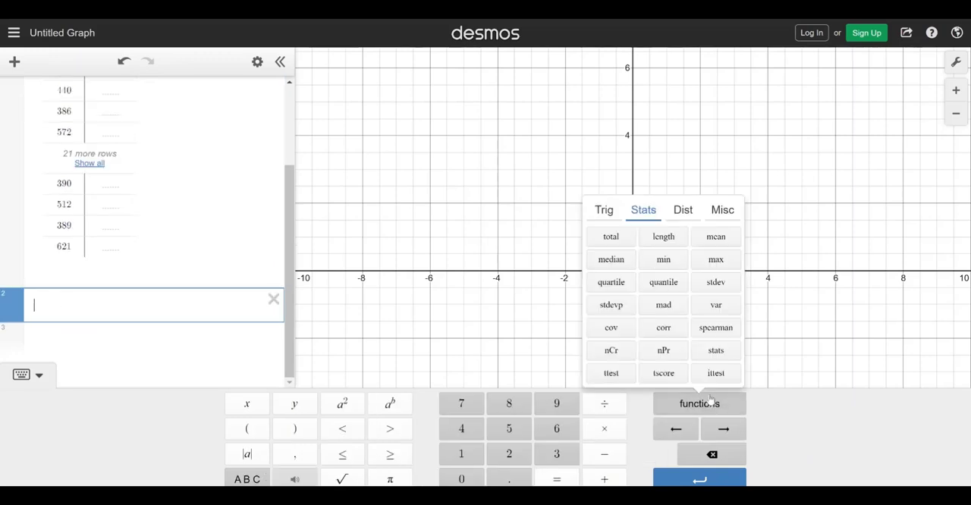
click(679, 267)
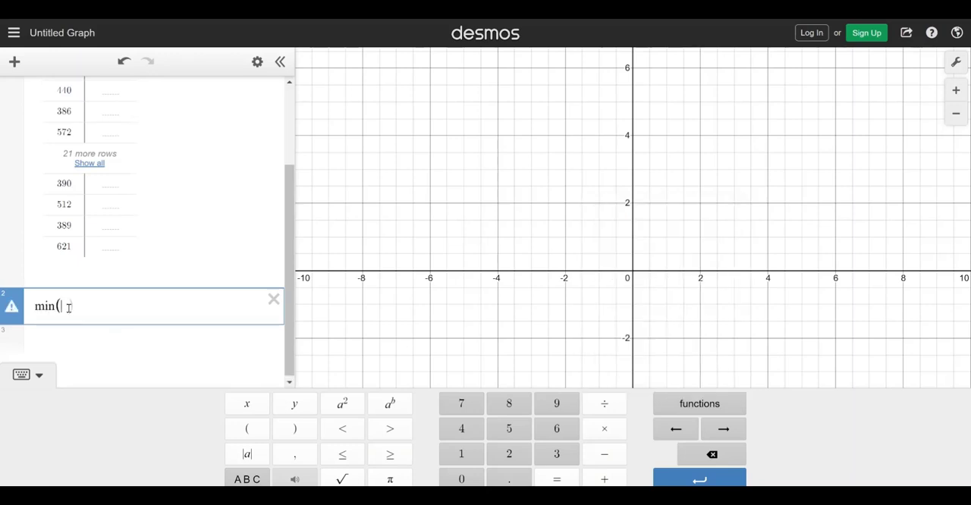
click(247, 404)
click(247, 479)
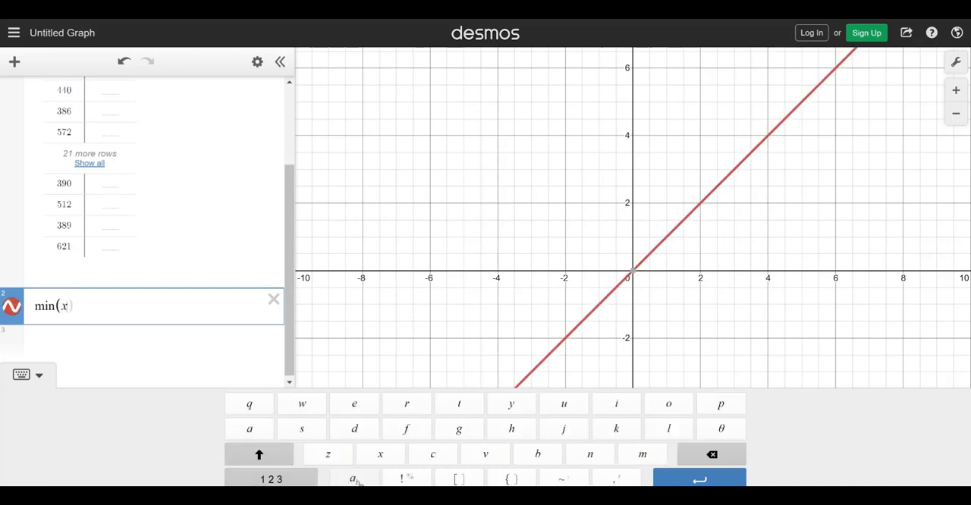
click(355, 480)
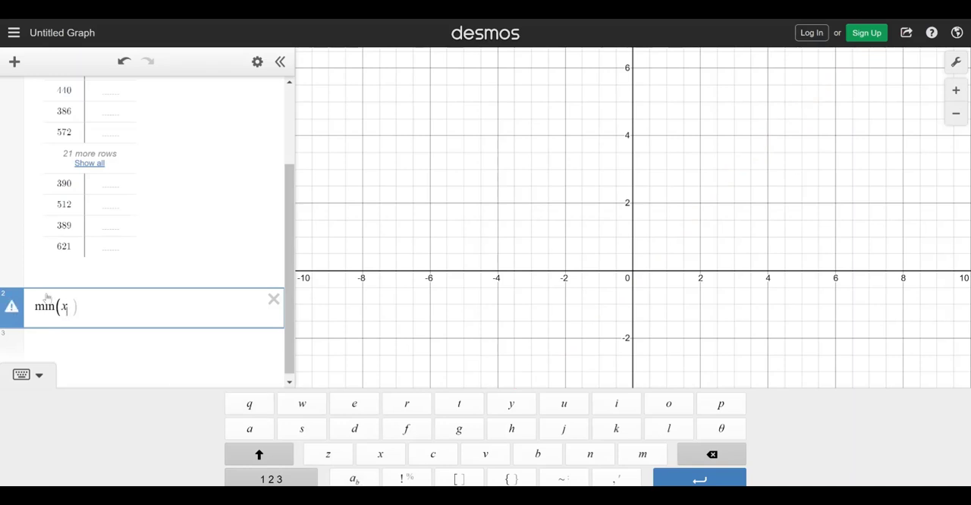
text(1)
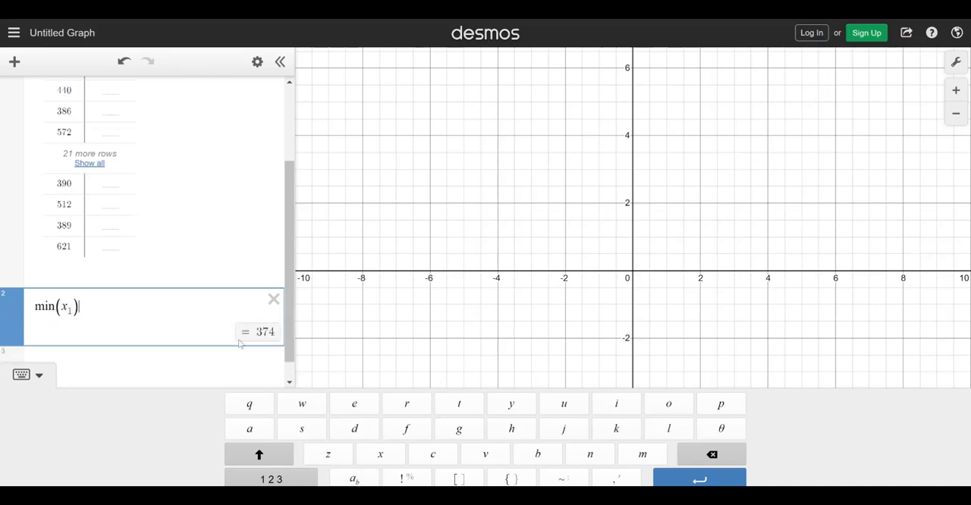
key(Return)
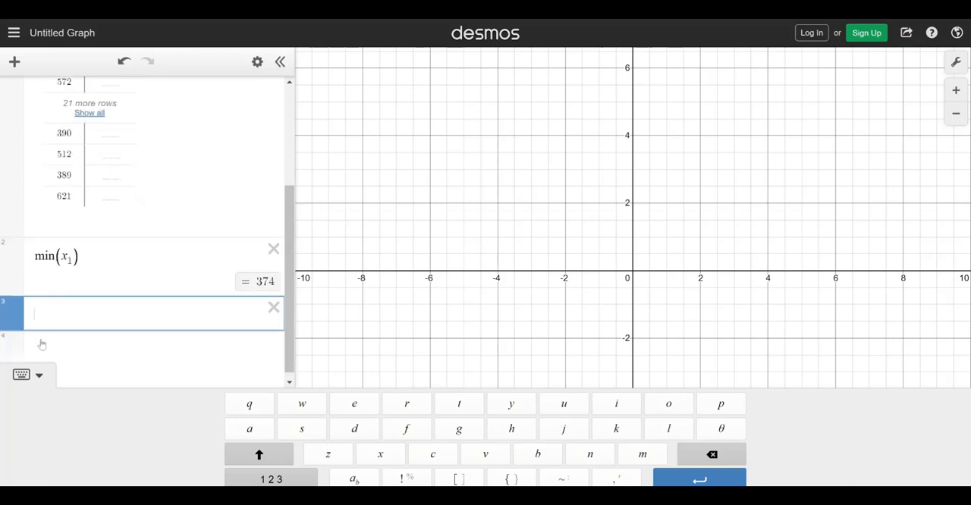
text(max)
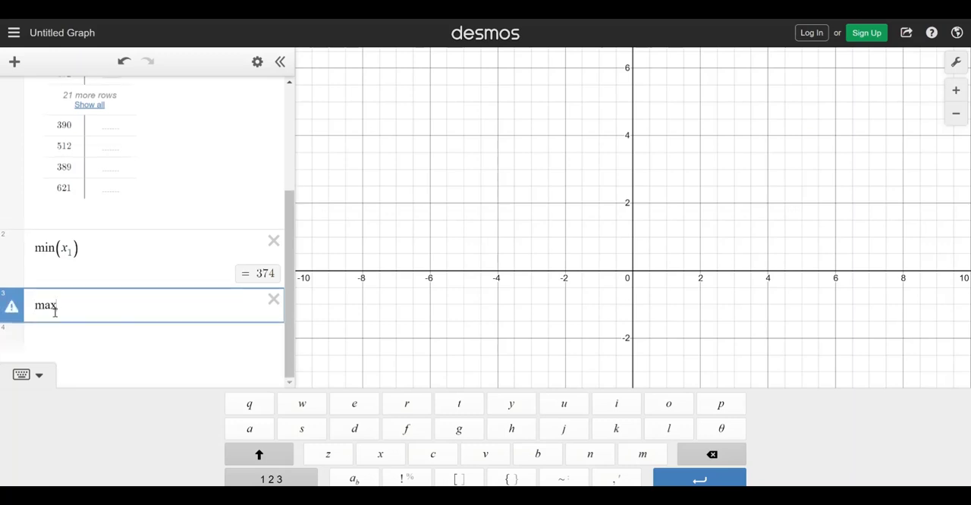
key(BackSpace)
key(BackSpace)
key(BackSpace)
Insert the statistics function max in expression 3 with x₁ as its argument
click(289, 478)
click(686, 400)
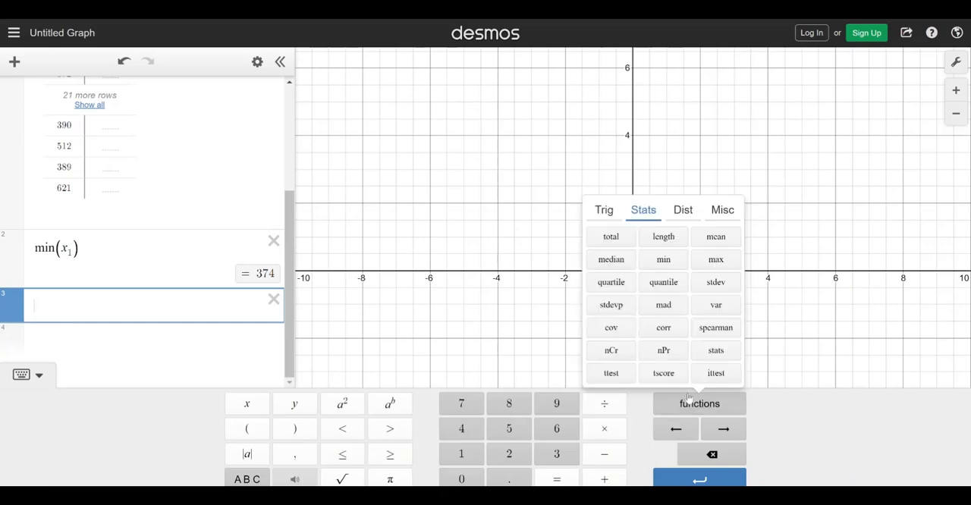
click(705, 264)
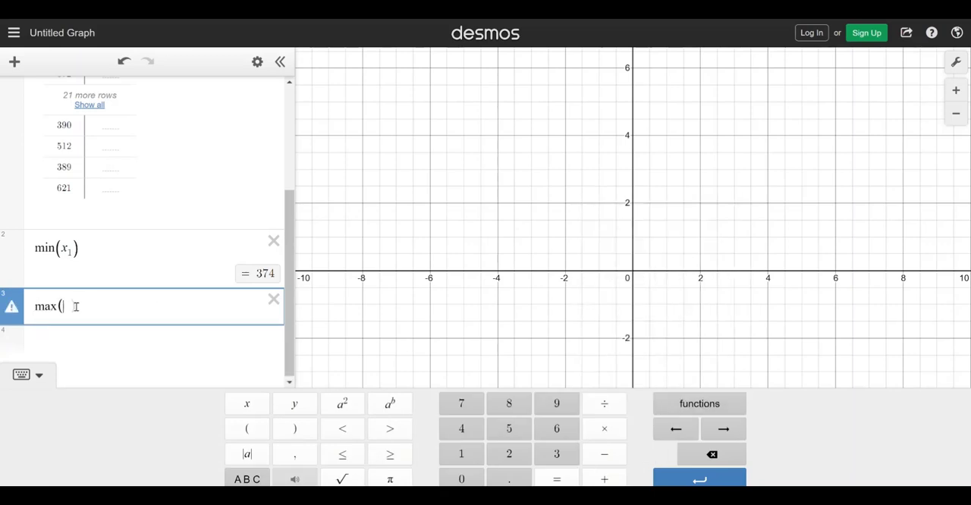
text(x)
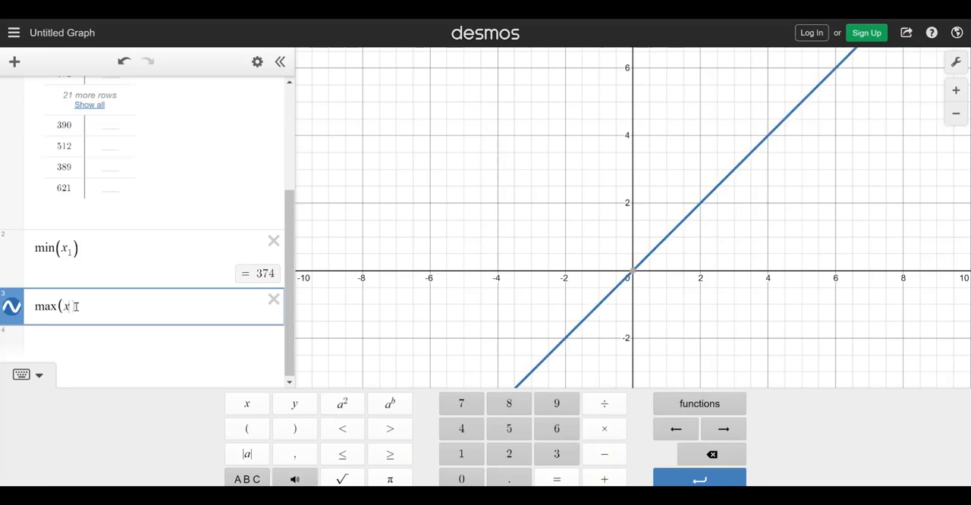
click(258, 479)
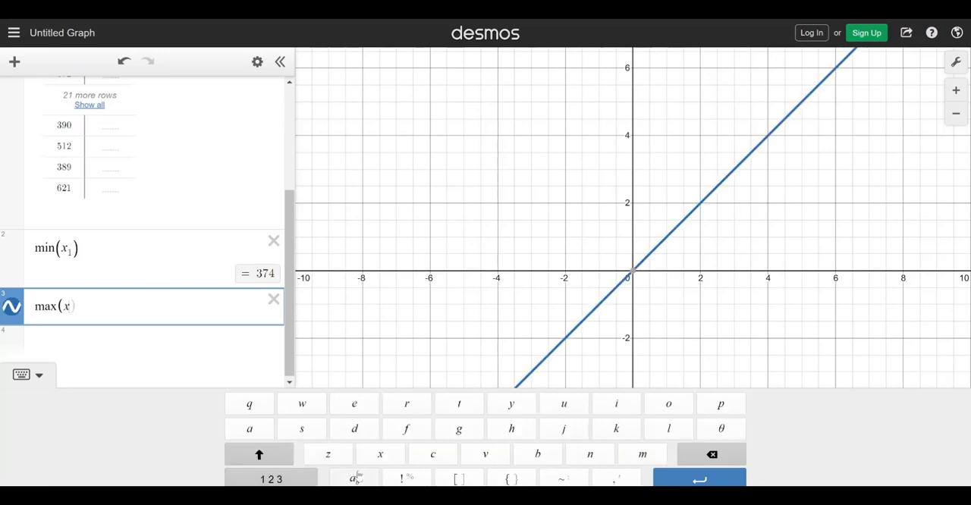
click(354, 479)
text(1)
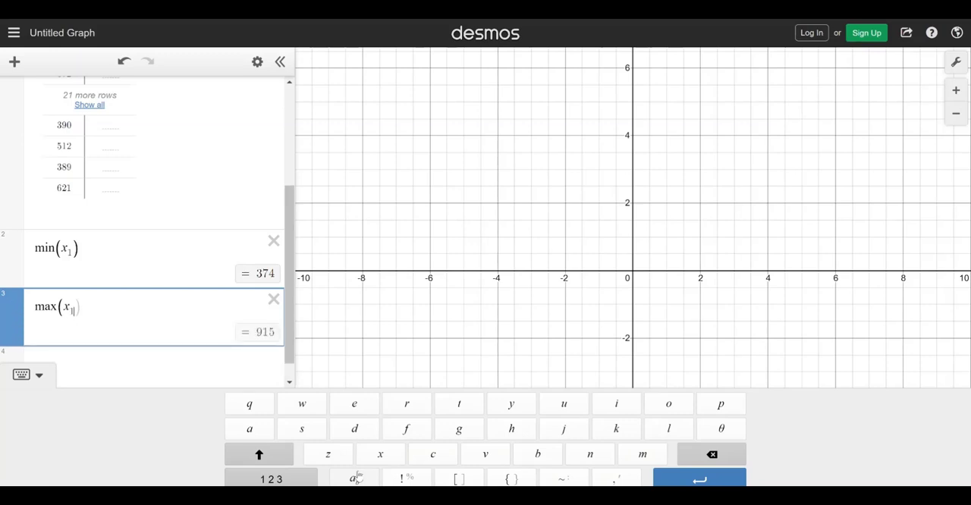
Add the expression median(x₁) on a new line beneath the maximum
click(260, 349)
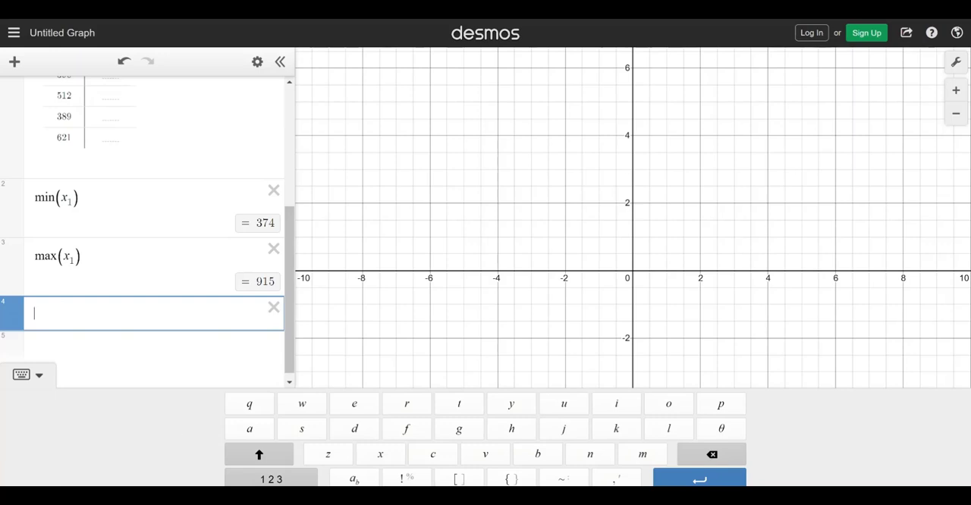
click(270, 479)
click(724, 403)
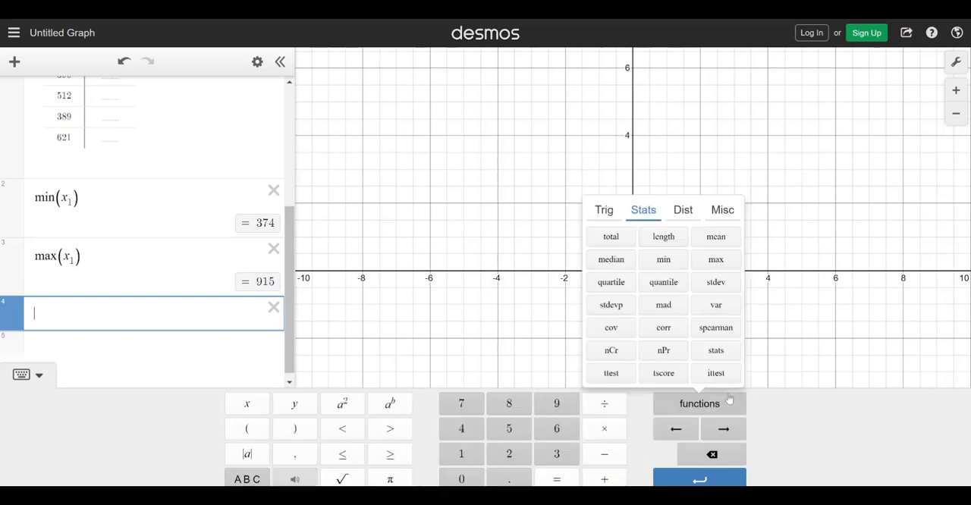
click(611, 260)
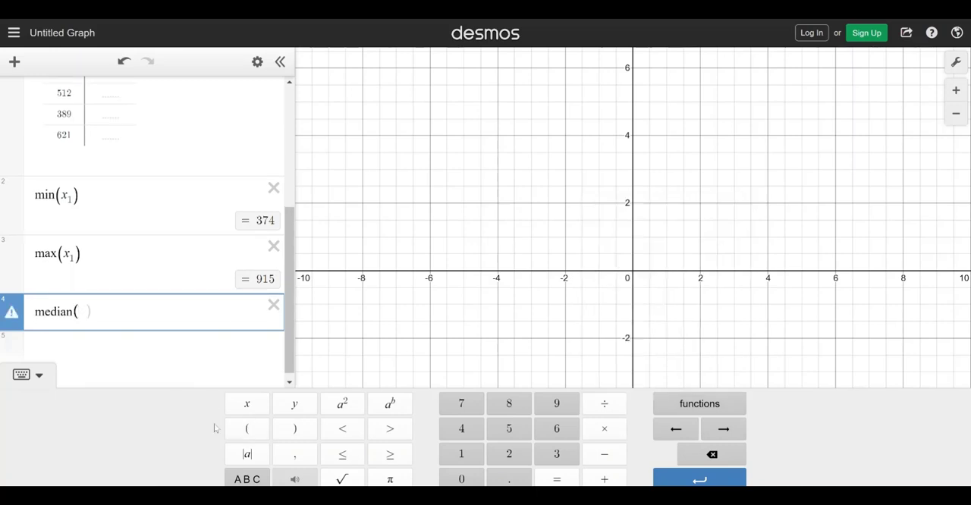
text(x)
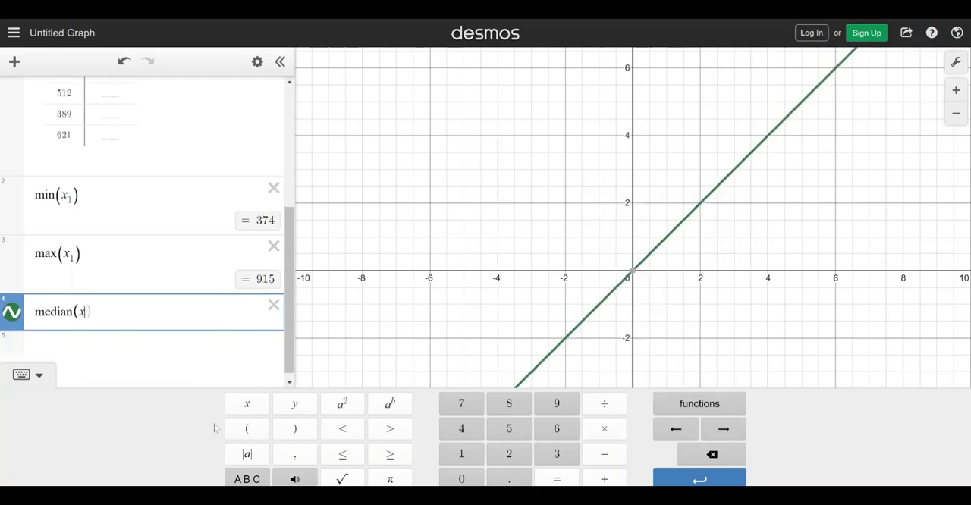
click(261, 480)
click(348, 479)
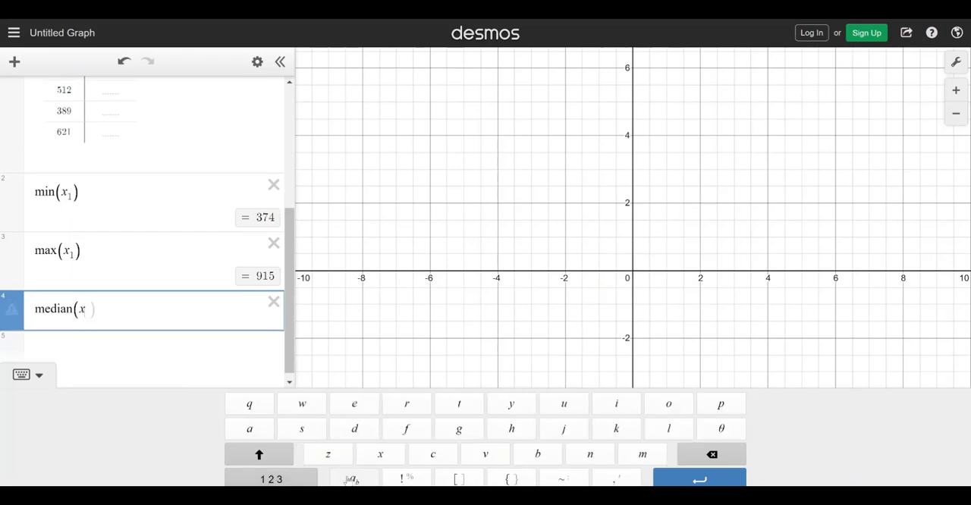
text(1)
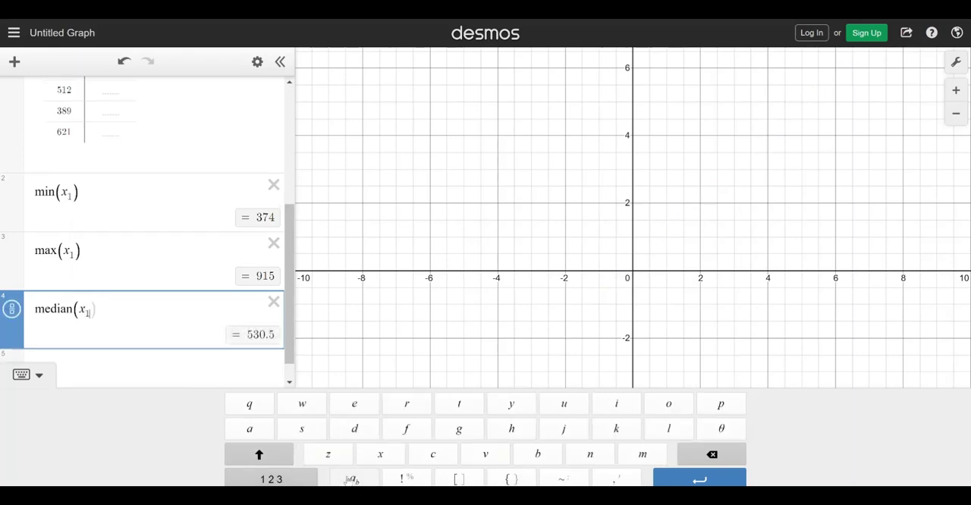
text())
Add the first-quartile expression quartile(x₁,1) on a new line beneath the median
click(248, 370)
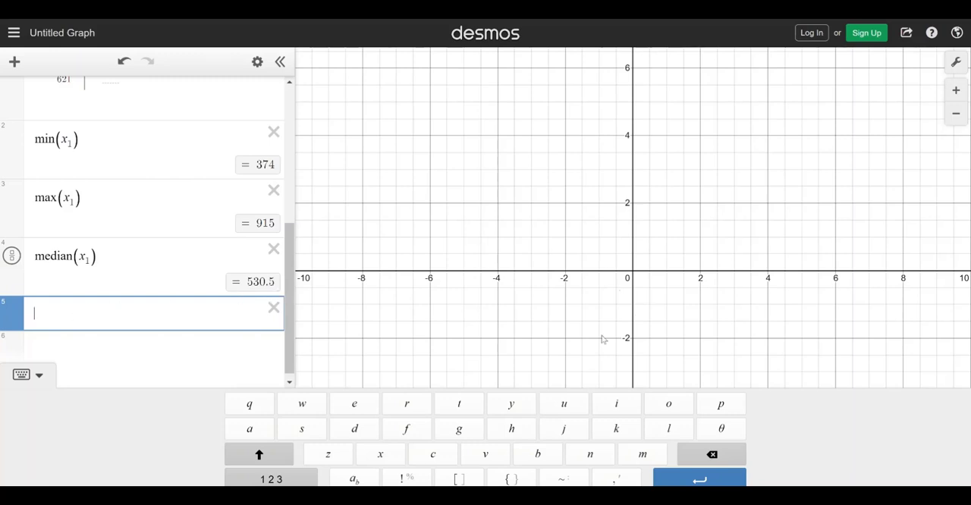
click(277, 476)
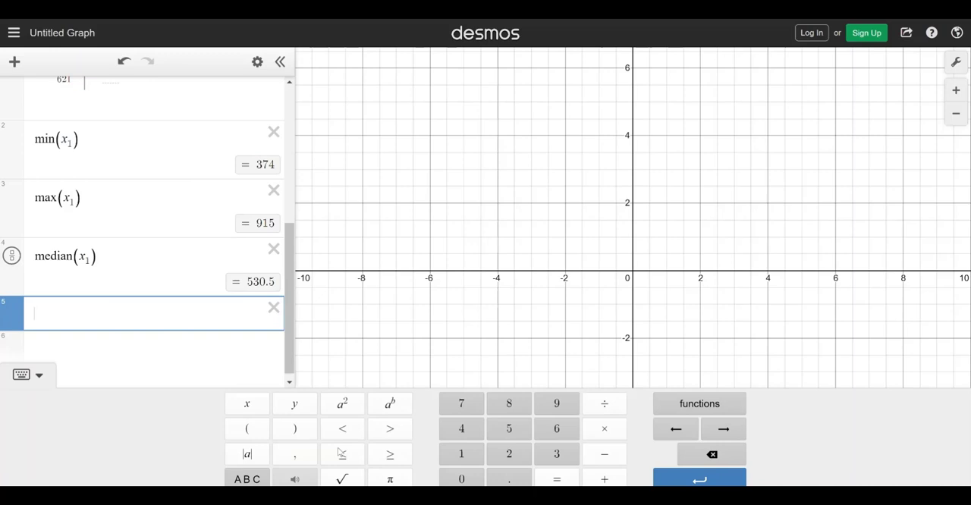
click(703, 408)
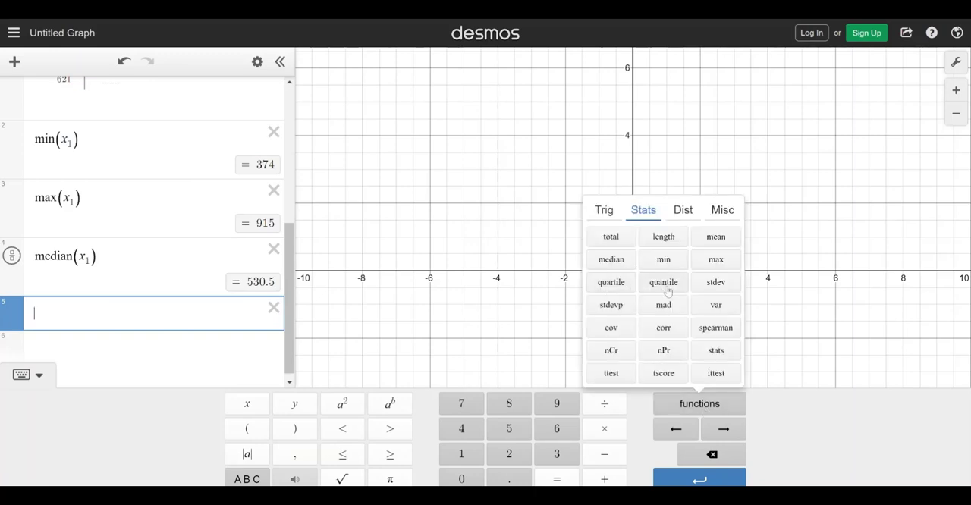
click(611, 282)
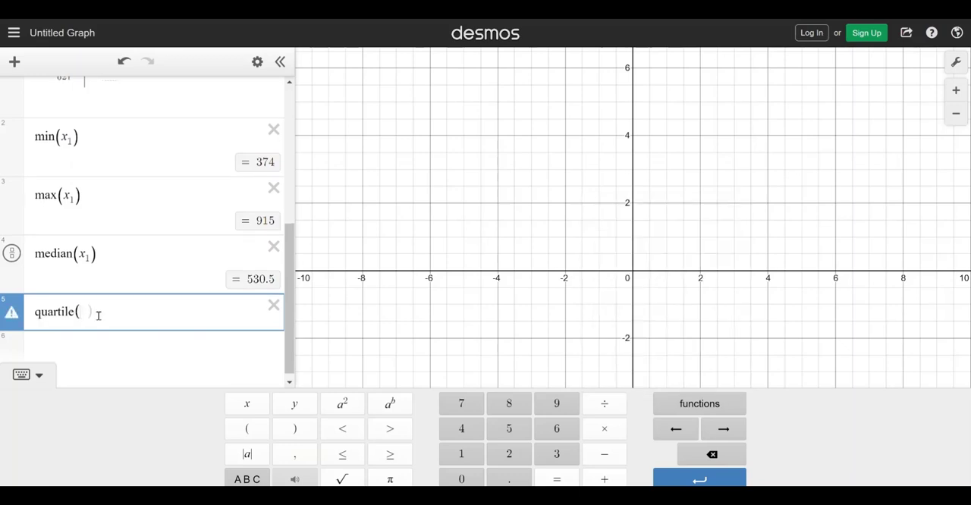
click(253, 478)
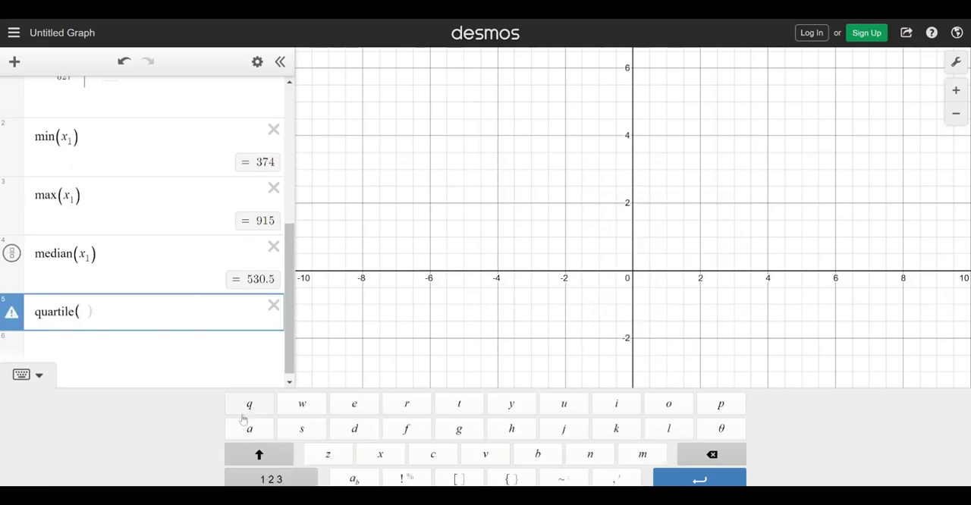
text(x)
click(354, 479)
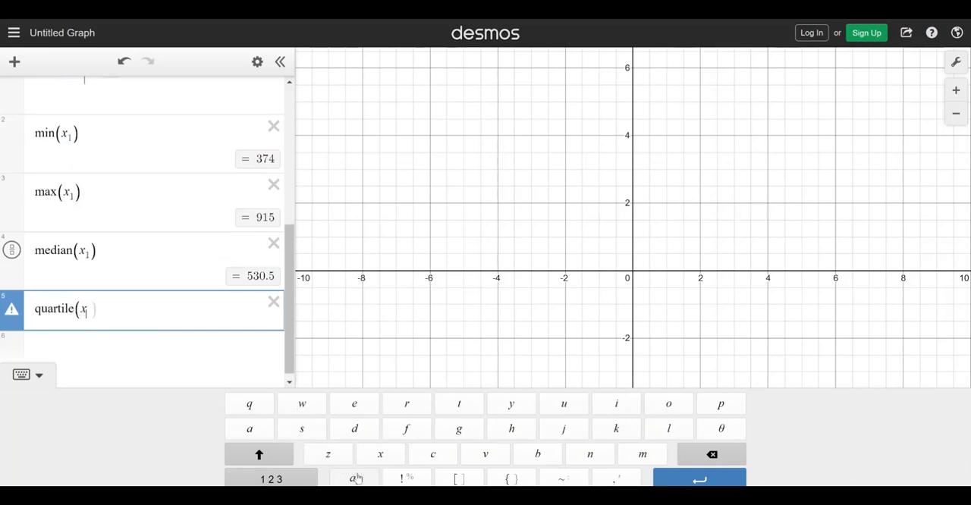
text(1)
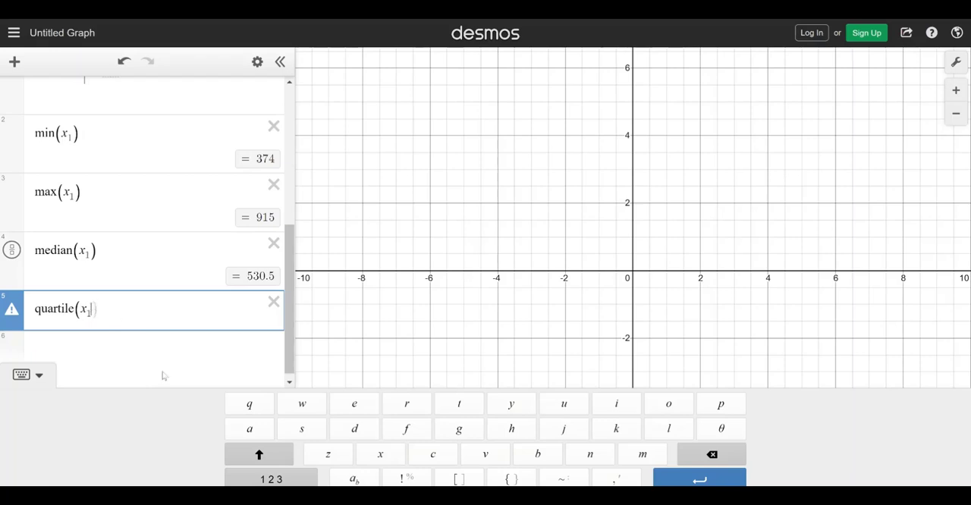
text(,1)
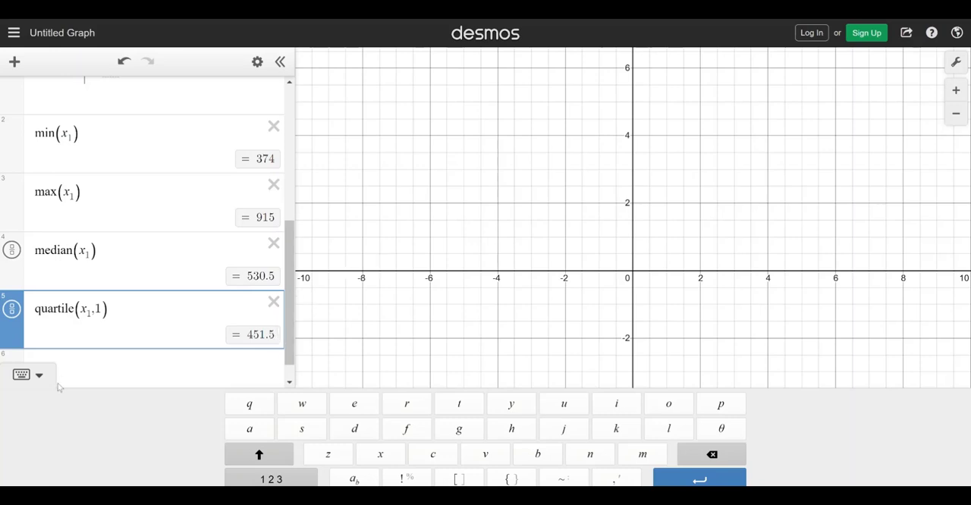
Add the third-quartile expression quartile(x₁,3) on a new line beneath the first quartile
click(88, 369)
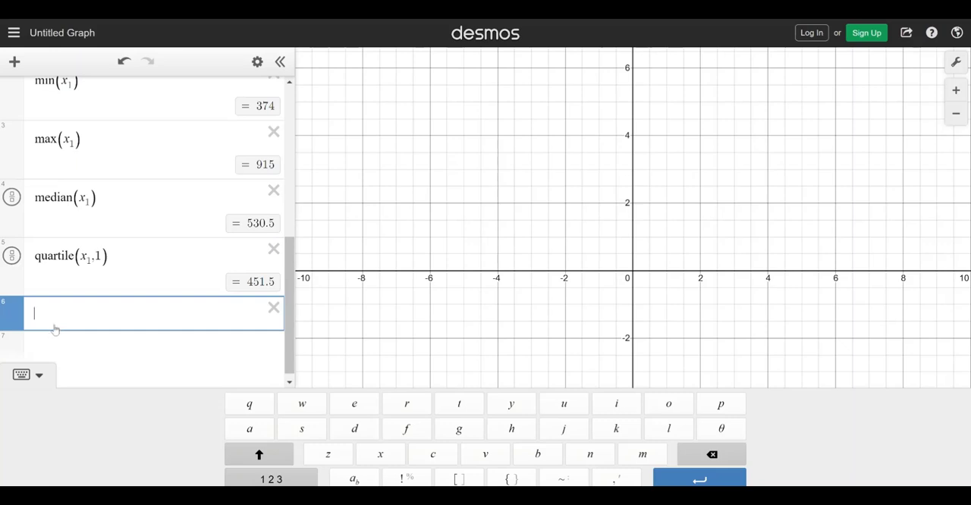
click(271, 479)
click(689, 409)
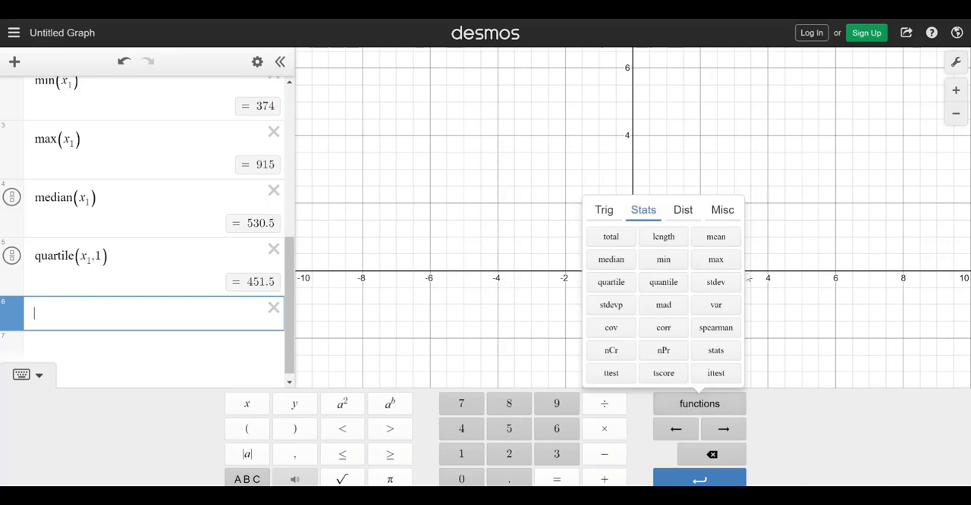
click(618, 288)
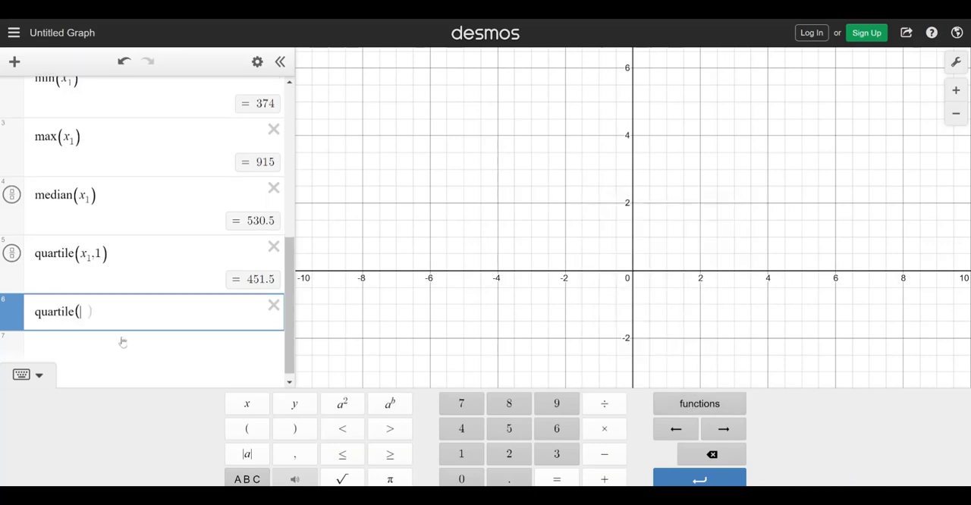
click(138, 368)
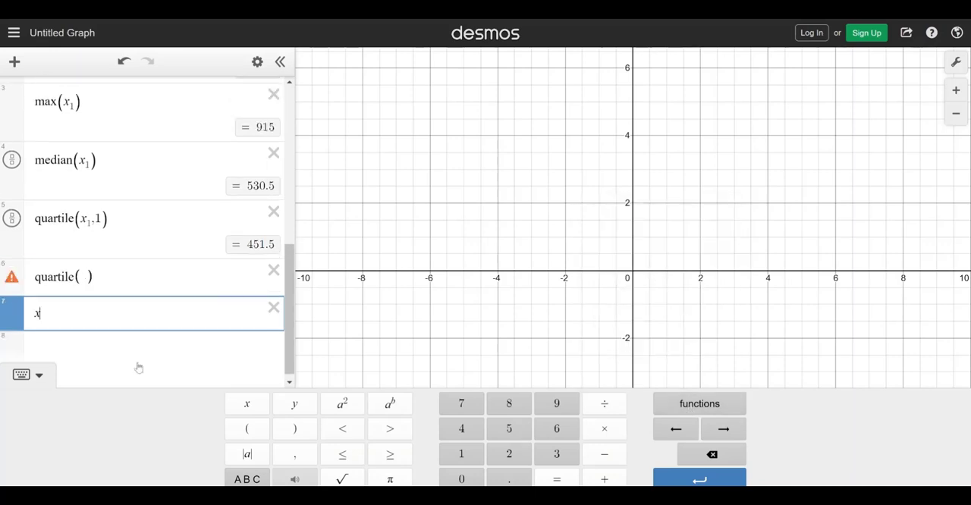
key(BackSpace)
click(87, 279)
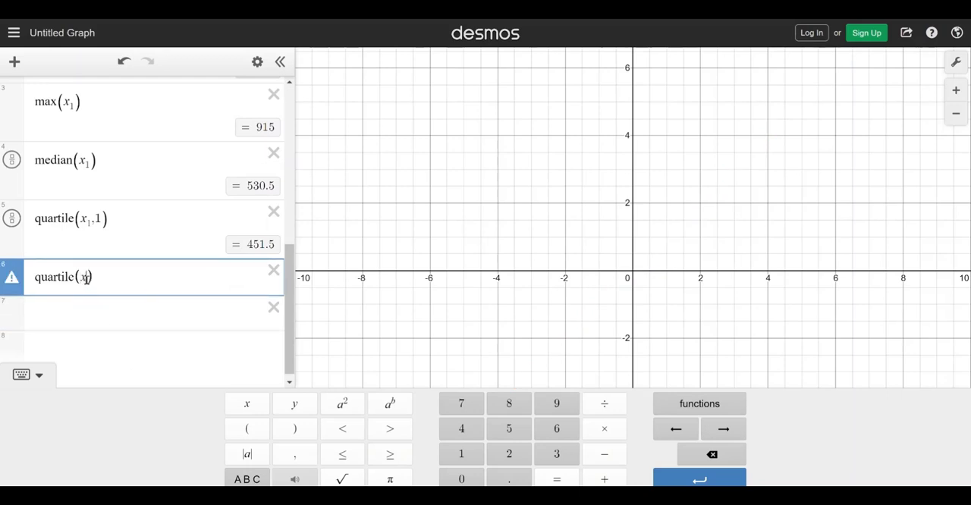
click(247, 479)
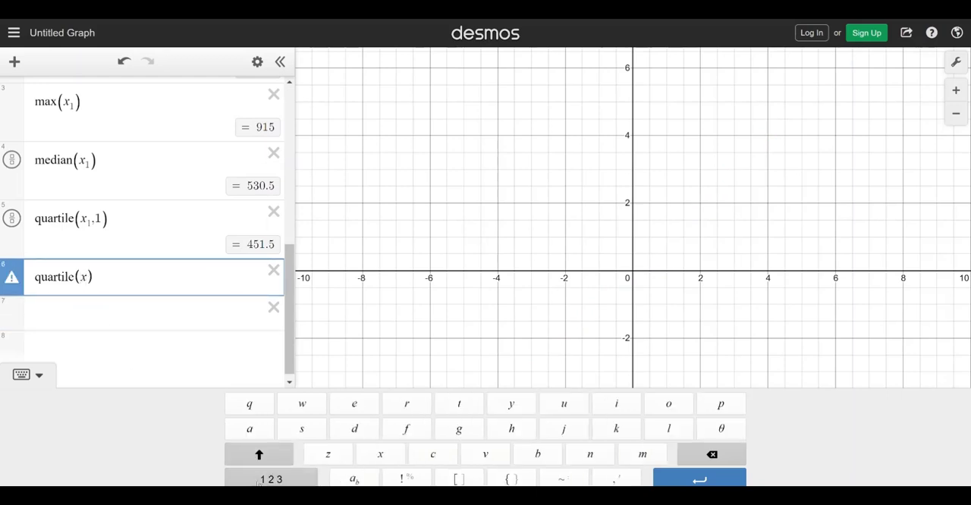
click(354, 479)
text(1)
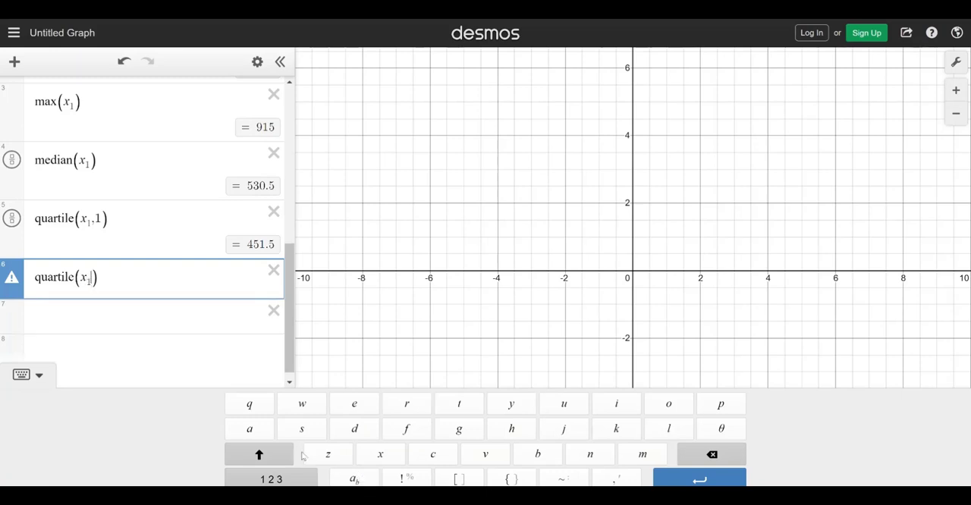
text(,3)
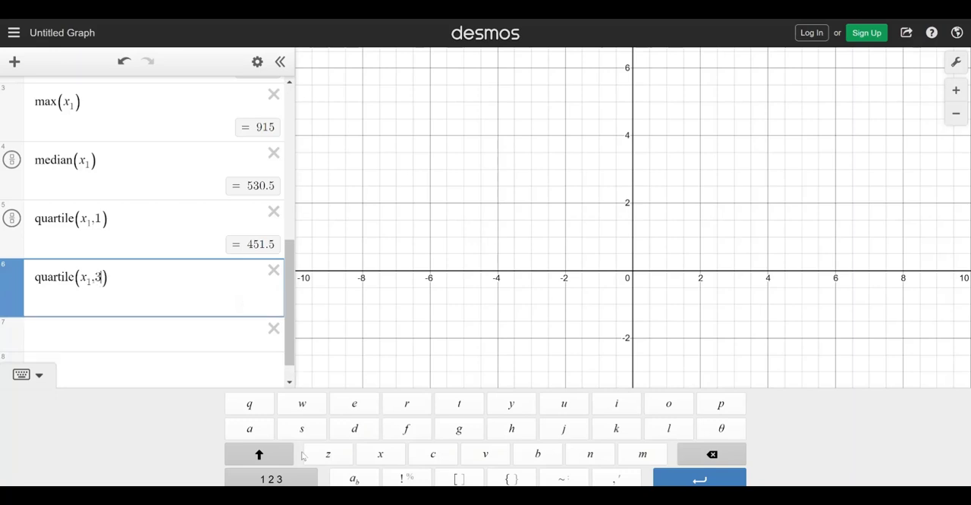
Review the expressions entered so far and add the standard deviation expression stdev(x₁) in line 7 using the statistics functions
click(232, 341)
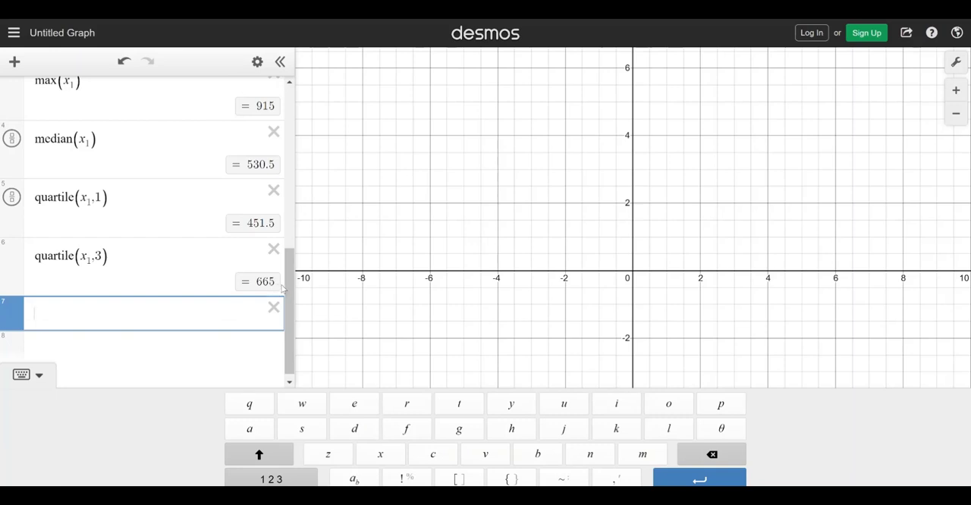
scroll(194, 158, up, 3)
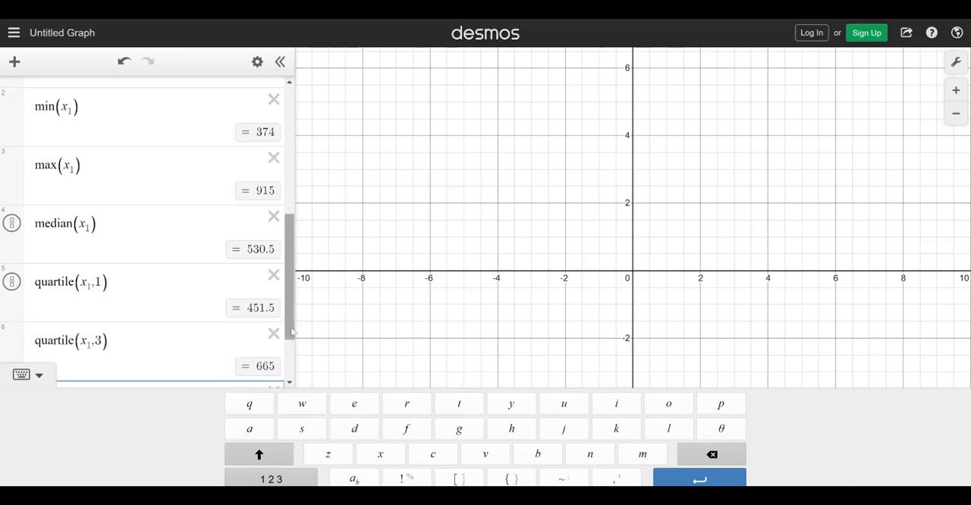
drag(292, 332, 288, 368)
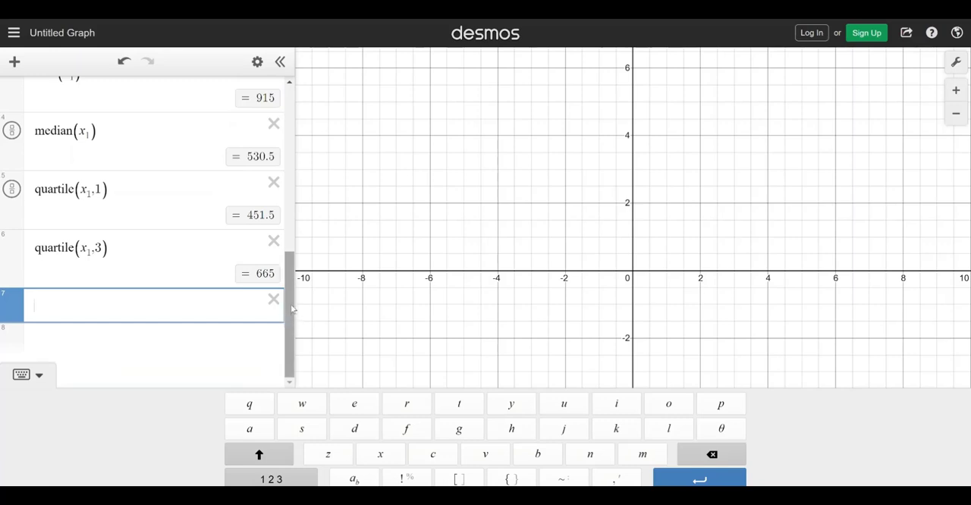
drag(288, 317, 296, 280)
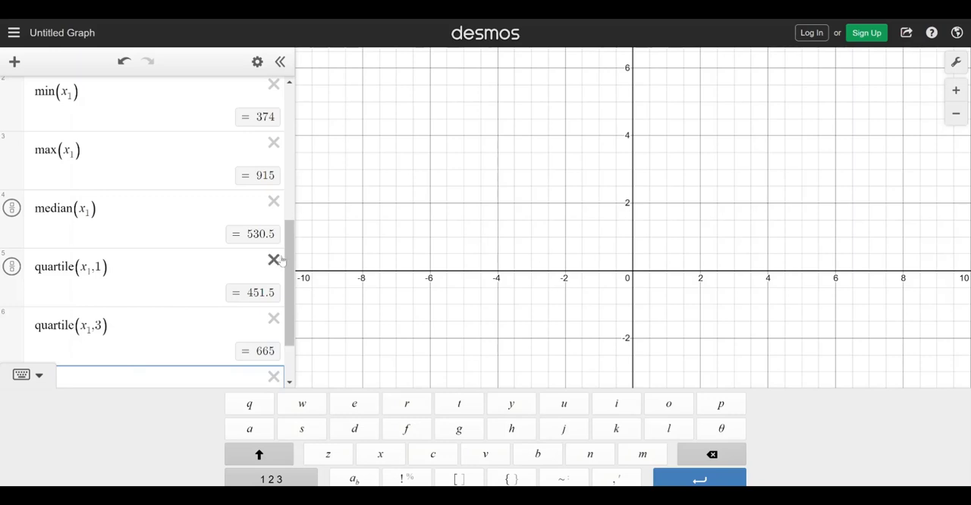
drag(292, 263, 291, 319)
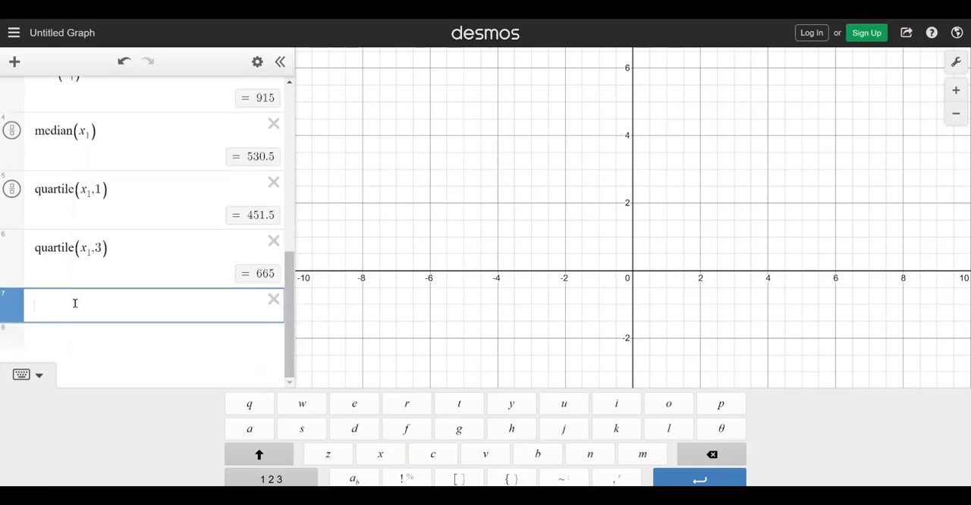
click(270, 480)
click(698, 405)
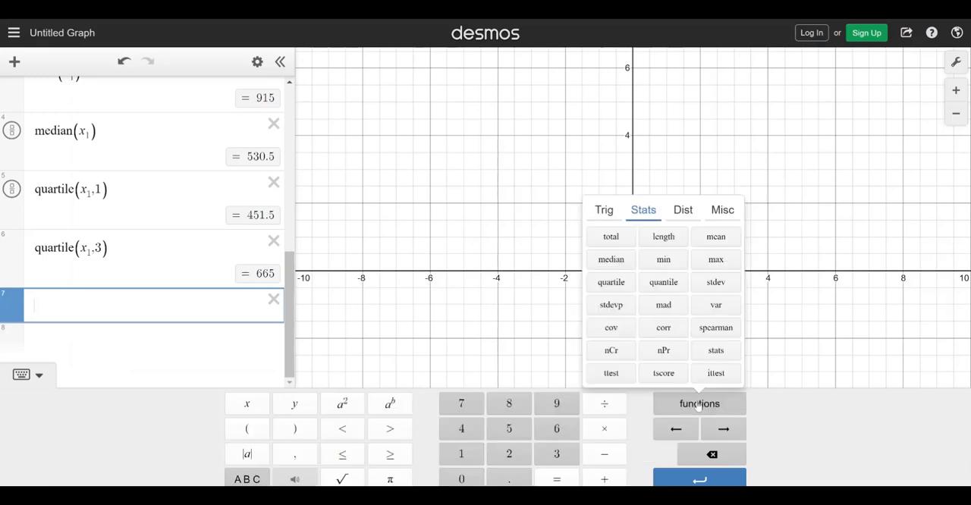
click(723, 290)
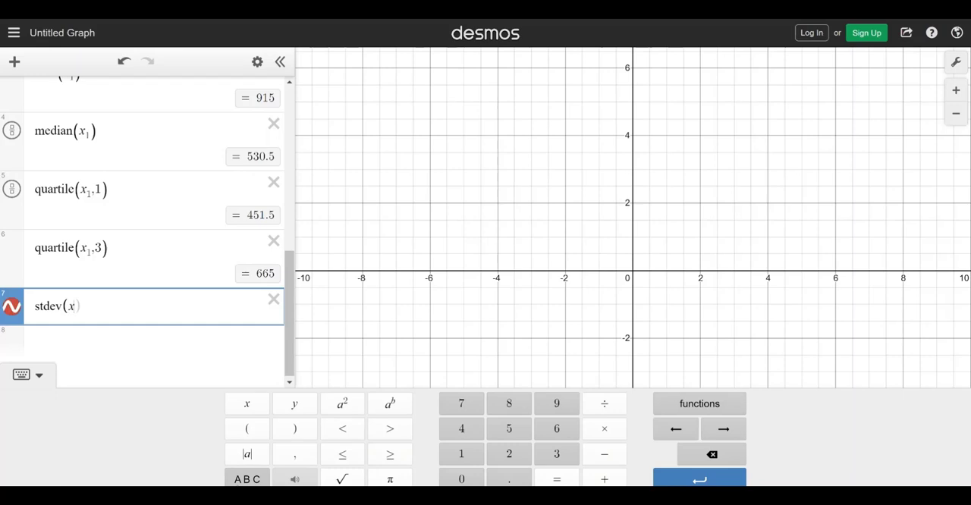
click(256, 480)
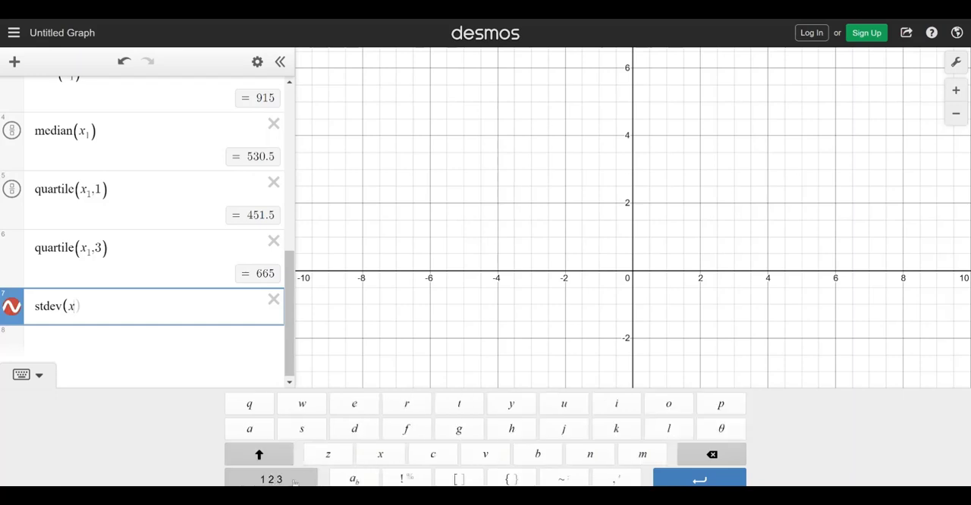
click(356, 480)
text(1)
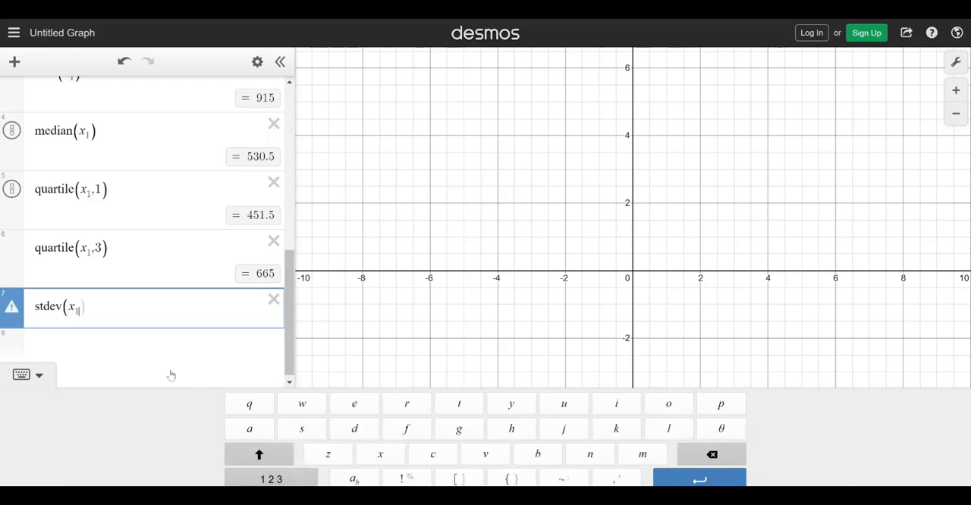
text())
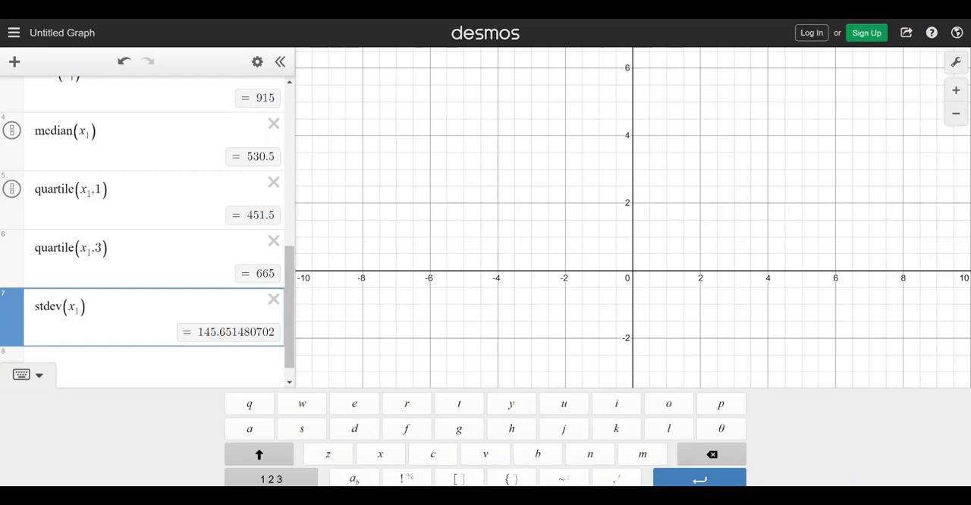
Switch to the fx-570/991EX Emulator to compare its standard deviation and mean statistics with Desmos, and return to the expression list
key(alt+Tab)
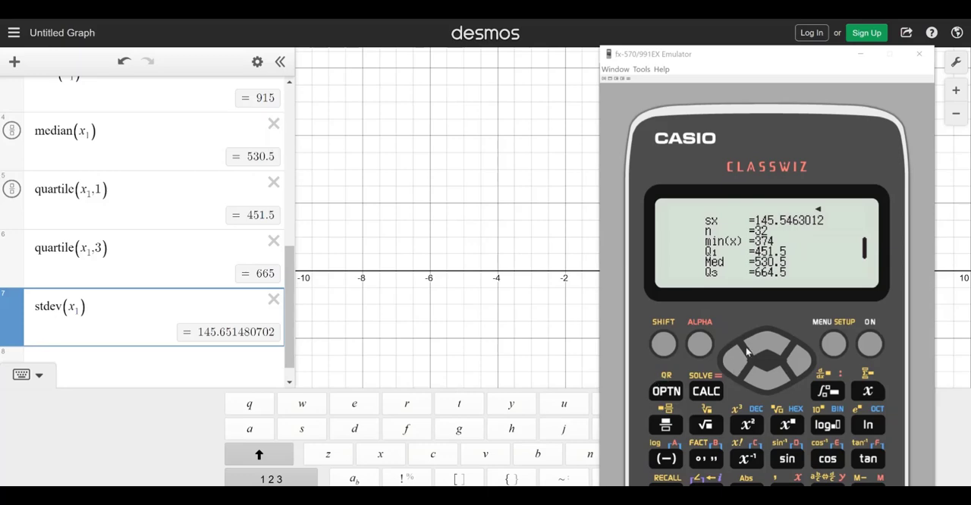
click(768, 345)
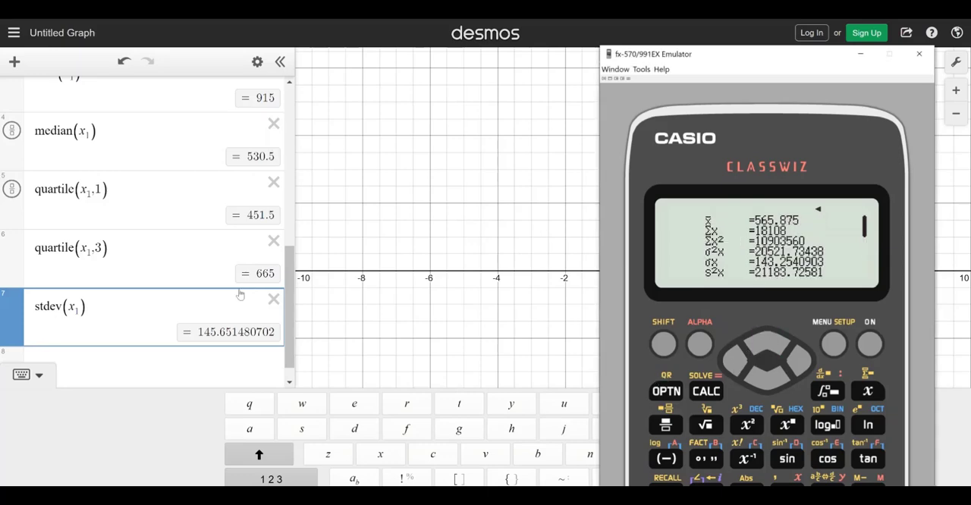
drag(291, 296, 299, 323)
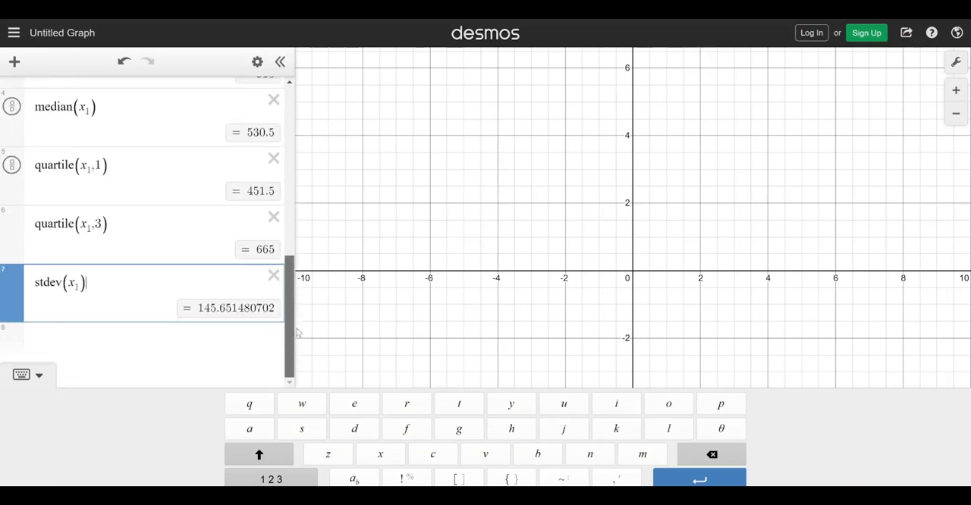
Add the mean expression mean(x₁) in line 8 using the statistics functions and start a new line beneath it
click(87, 335)
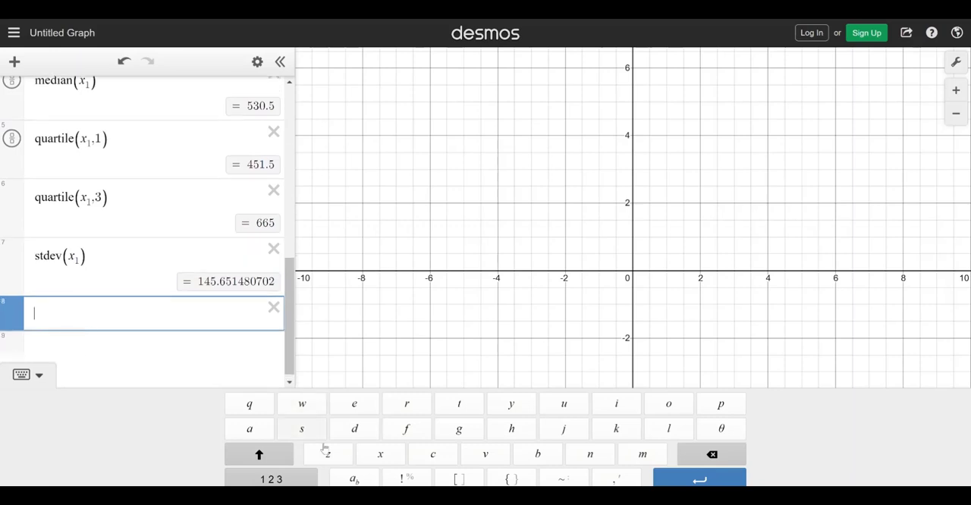
click(276, 478)
click(701, 402)
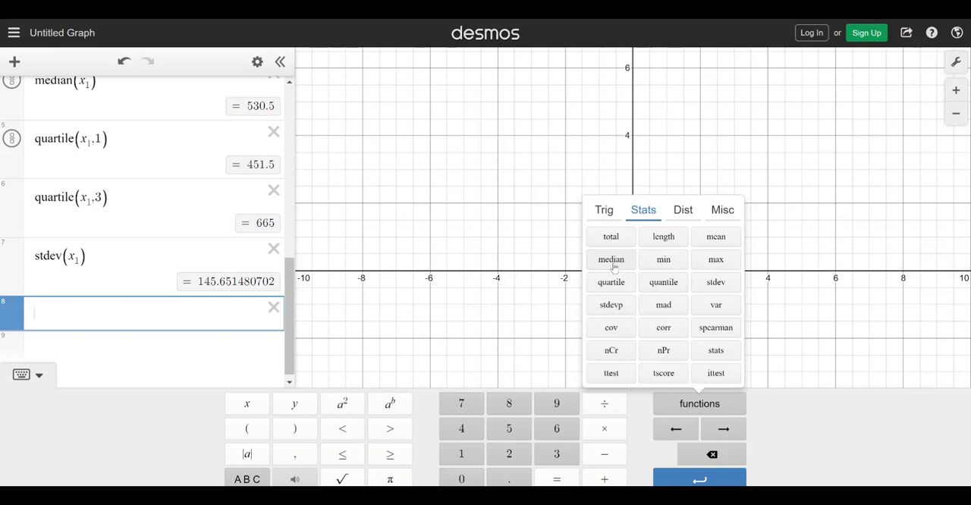
click(721, 240)
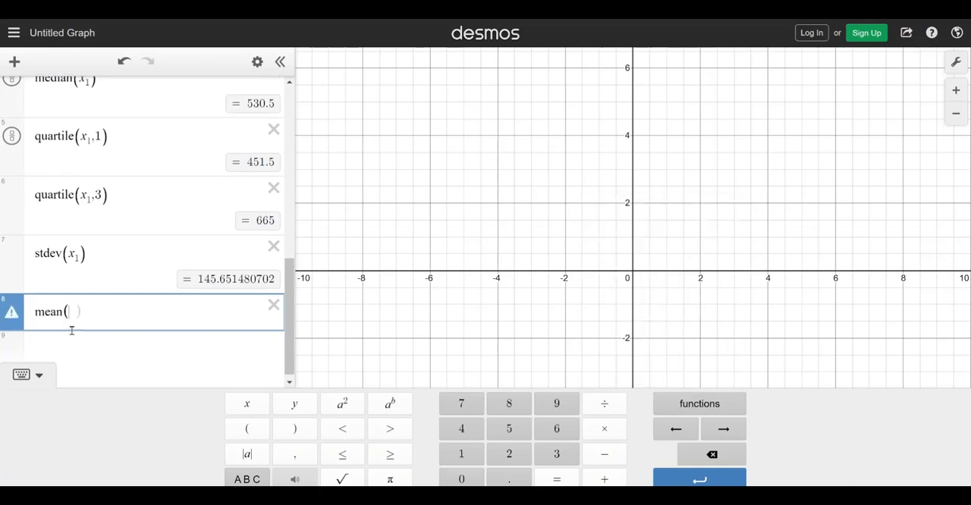
text(x)
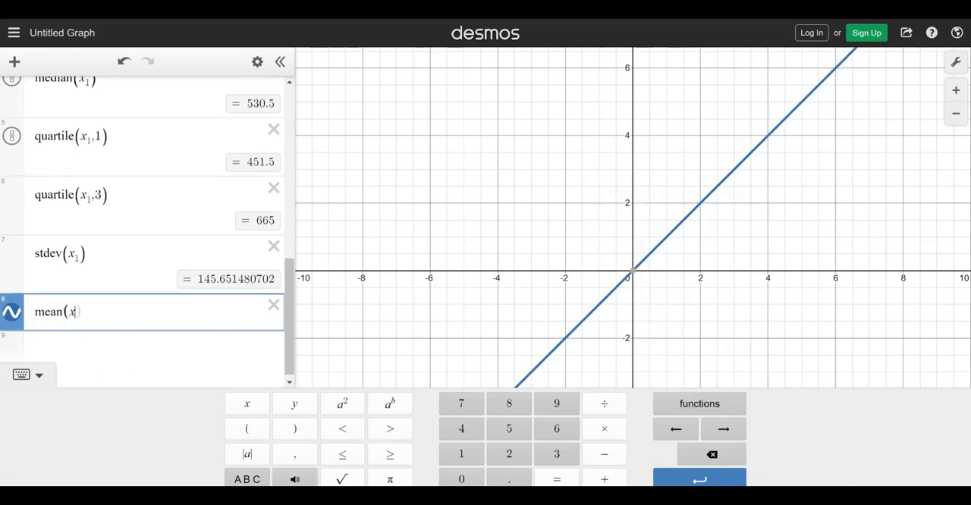
click(262, 480)
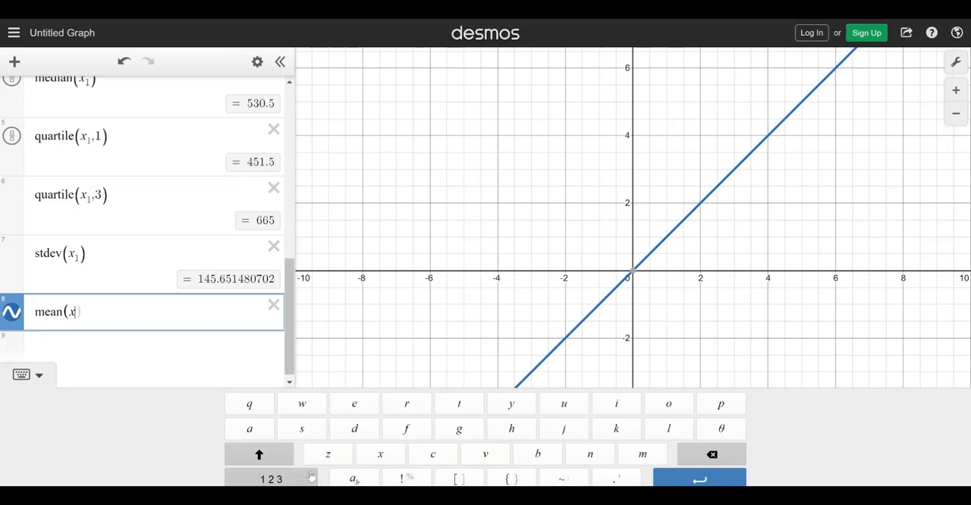
click(352, 479)
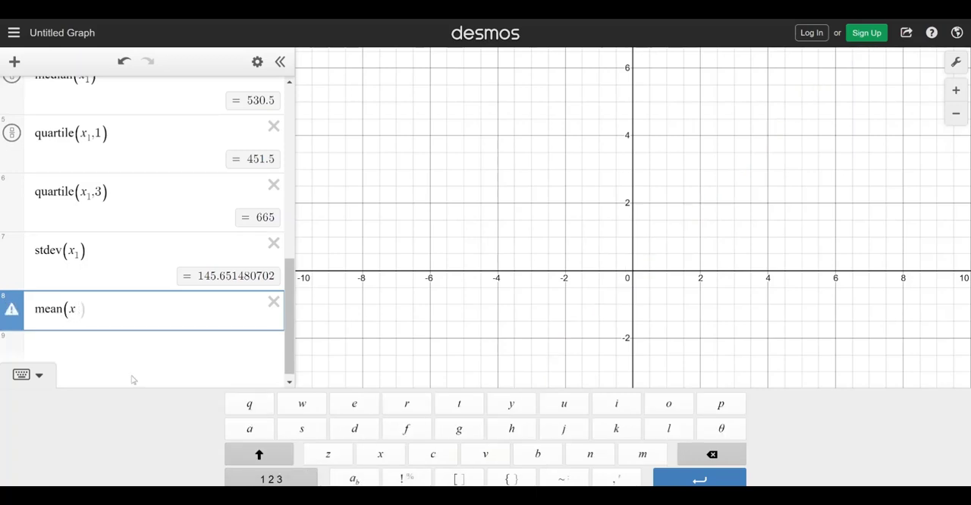
text(1)
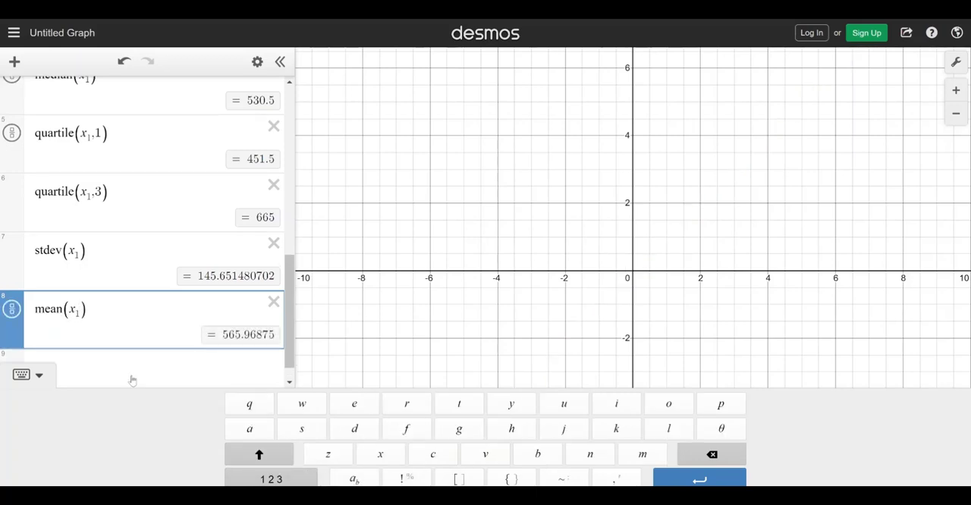
key(Return)
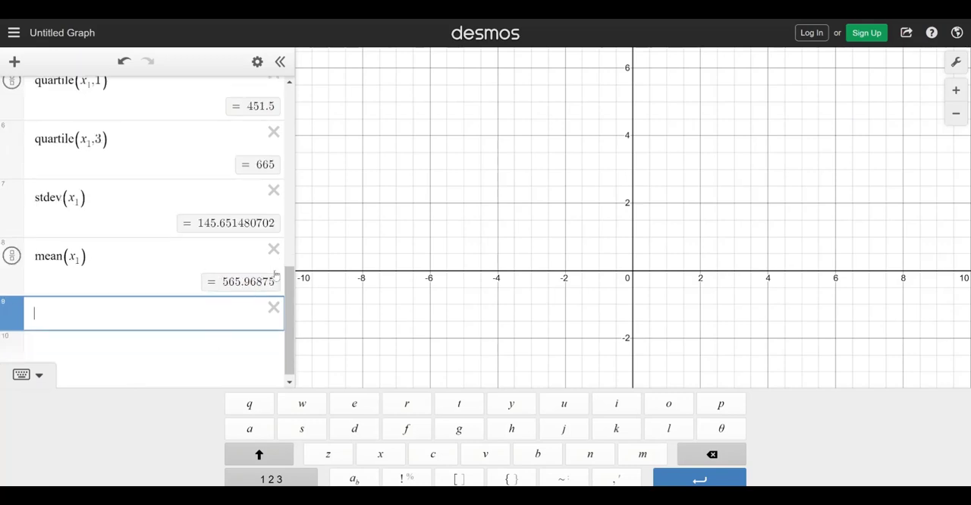
Compare the Desmos quartiles, standard deviation and mean with the statistics pages in the fx-570/991EX Emulator
drag(288, 283, 294, 256)
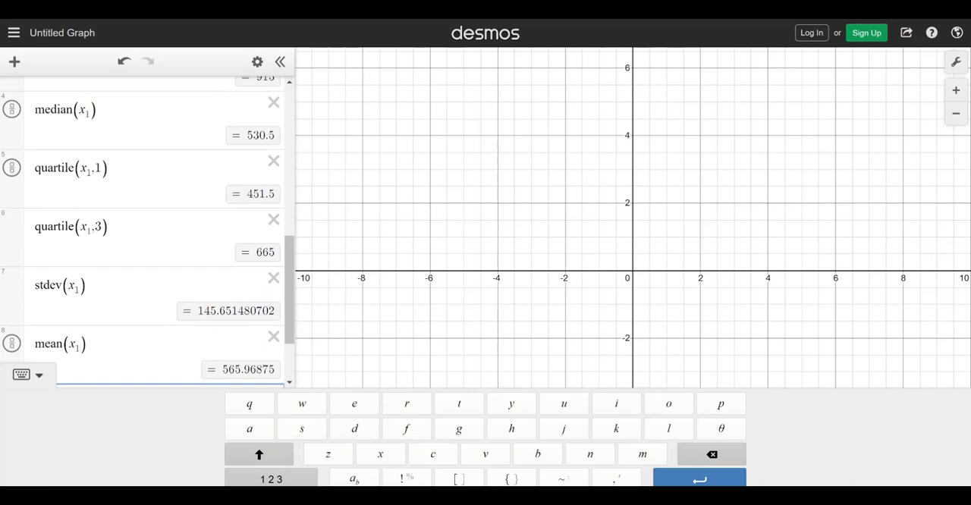
key(alt+Tab)
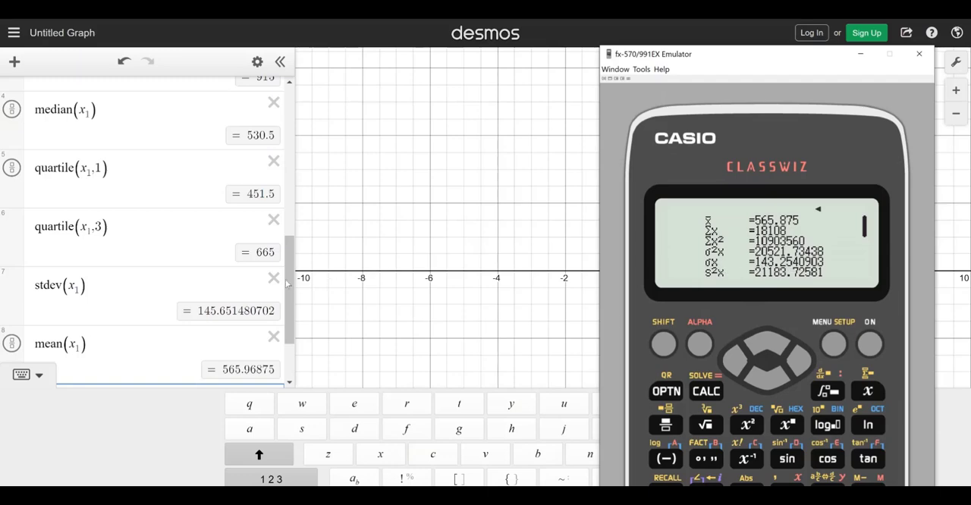
drag(289, 288, 292, 323)
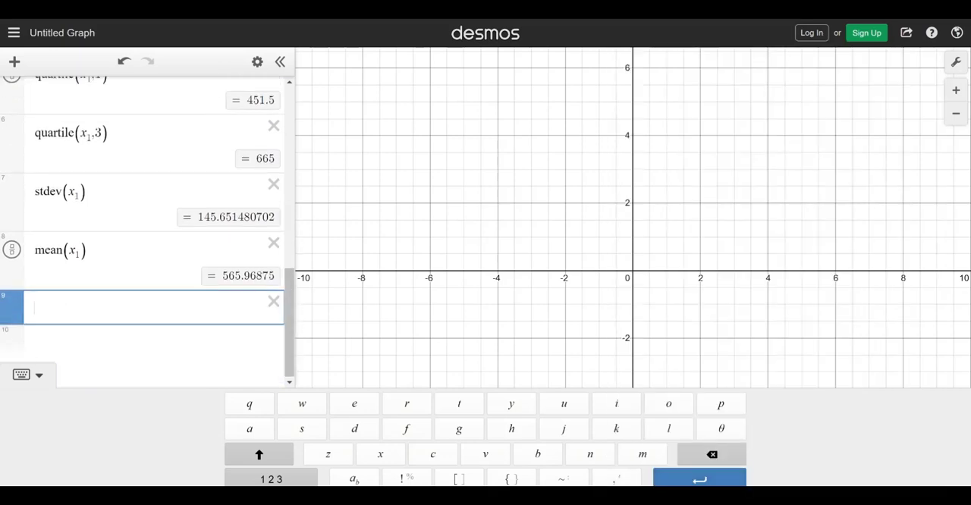
click(698, 497)
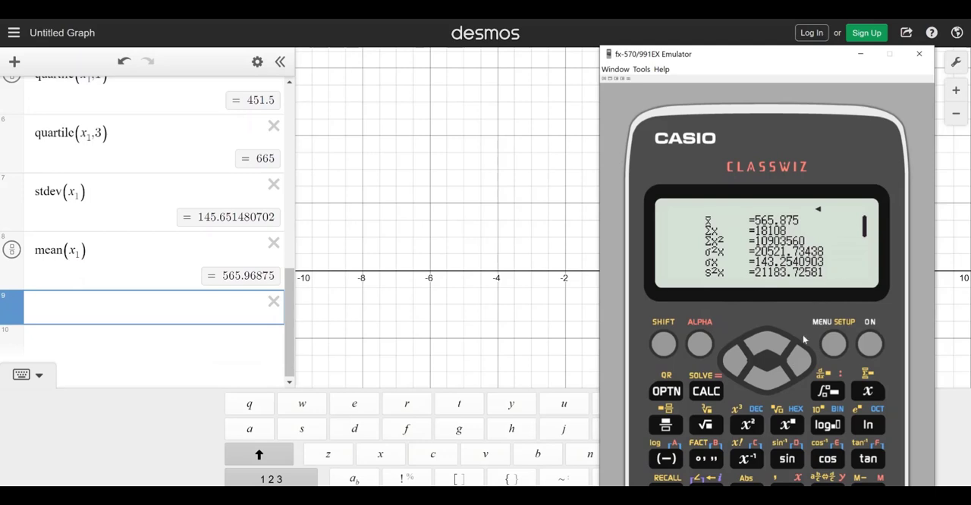
click(771, 381)
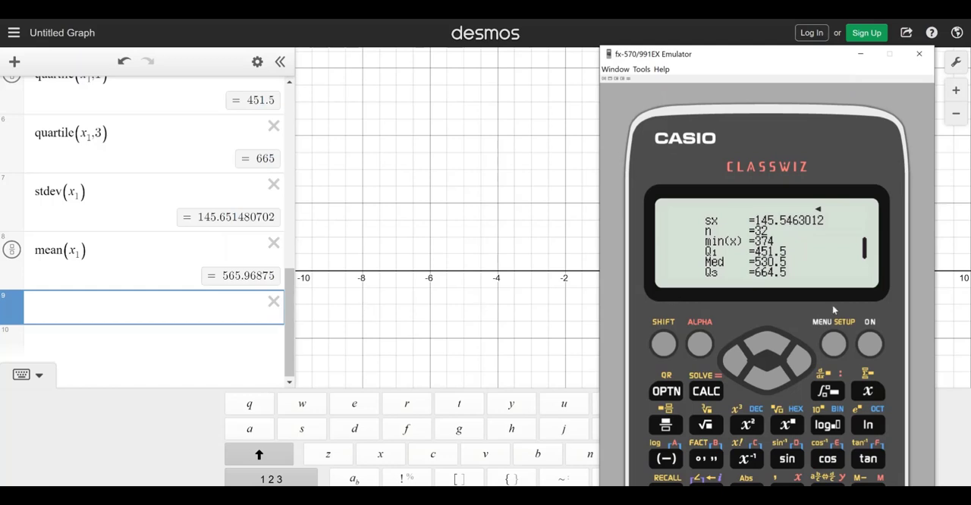
click(771, 381)
click(774, 344)
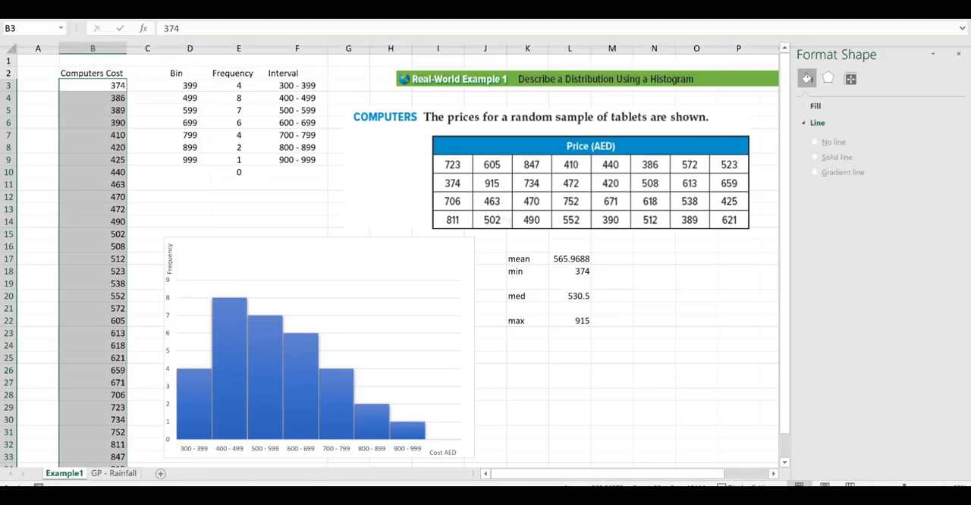
In the Excel workbook, use the red pen to mark the histogram's 400–499 peak, trace its descending tail with an arrow and write "Positive" beside it
click(127, 11)
click(141, 34)
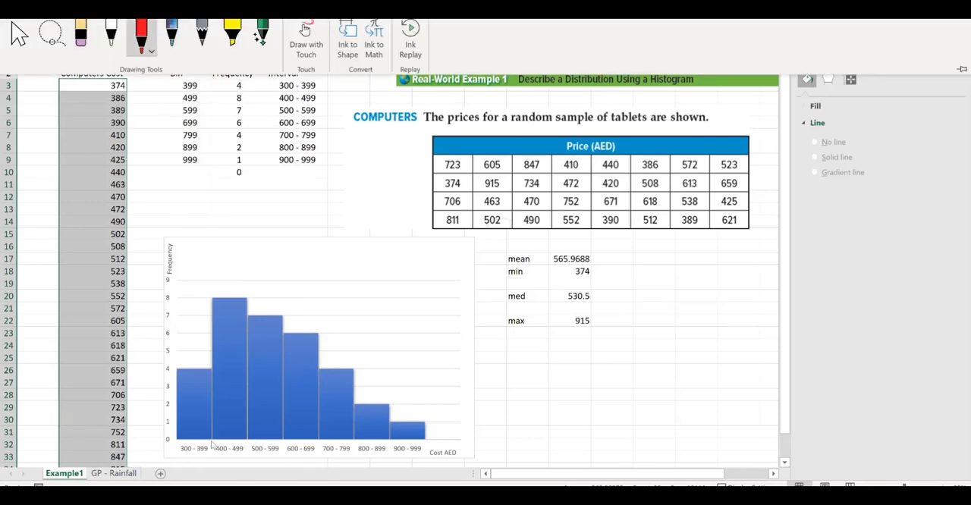
click(212, 290)
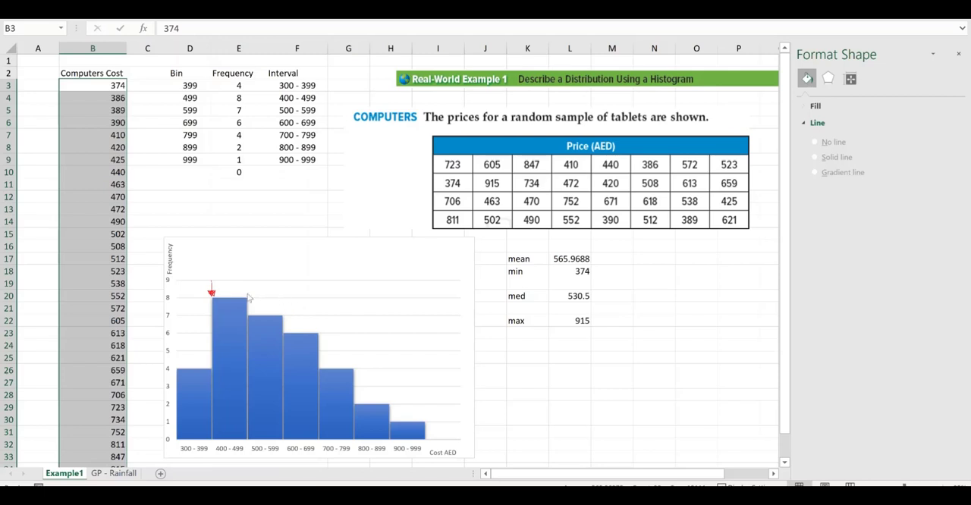
mouse_move(260, 292)
mouse_down()
mouse_move(303, 307)
mouse_move(383, 370)
mouse_move(443, 391)
mouse_move(432, 400)
mouse_up()
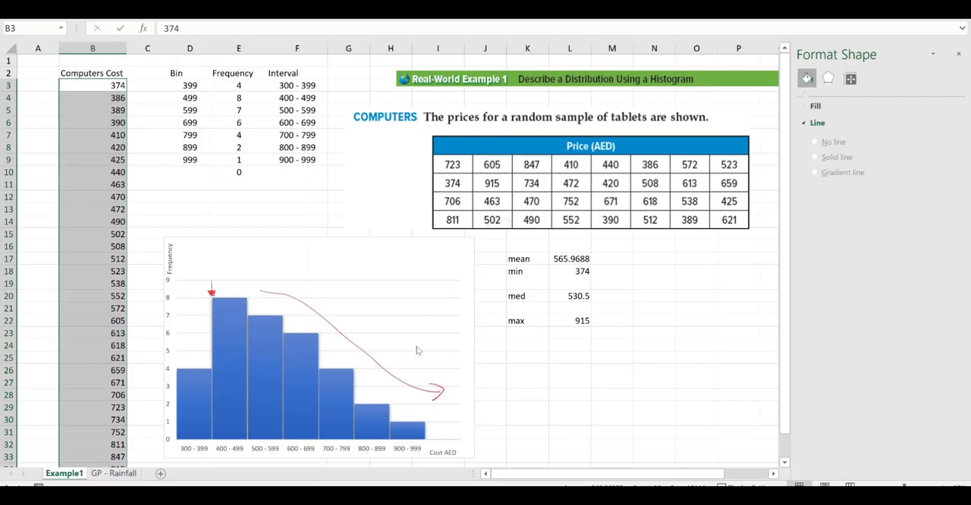
mouse_move(416, 347)
mouse_down()
mouse_move(417, 332)
mouse_move(435, 346)
mouse_move(490, 343)
mouse_move(463, 336)
mouse_up()
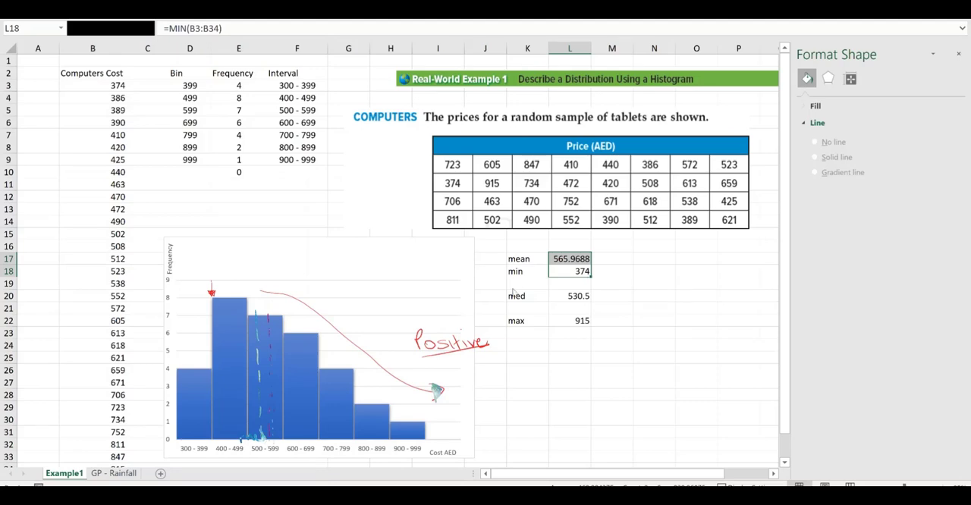
Handwrite "mean is greater than median" and "majority of data are on the left of the mean" beside the chart, plus "skewed distribution" beneath "Positive"
mouse_move(502, 350)
mouse_down()
mouse_move(621, 352)
mouse_move(649, 334)
mouse_move(737, 324)
mouse_up()
drag(518, 376, 608, 362)
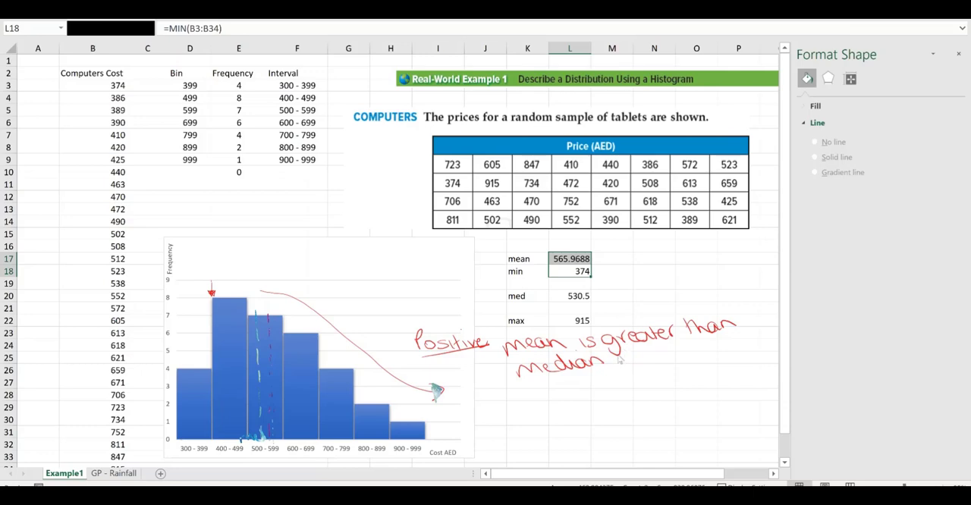
mouse_move(533, 400)
mouse_down()
mouse_move(620, 385)
mouse_move(727, 340)
mouse_up()
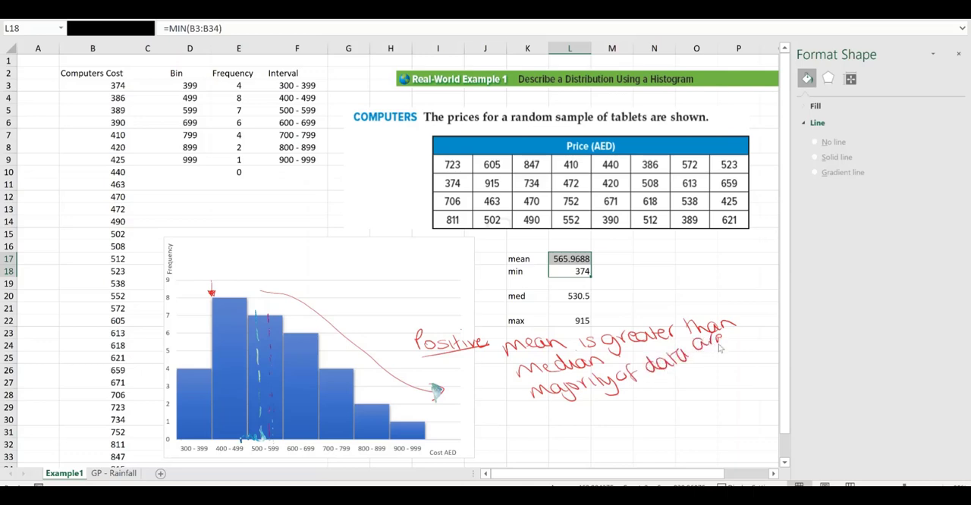
mouse_move(605, 413)
mouse_down()
mouse_move(756, 358)
mouse_move(701, 410)
mouse_move(719, 393)
mouse_move(747, 389)
mouse_up()
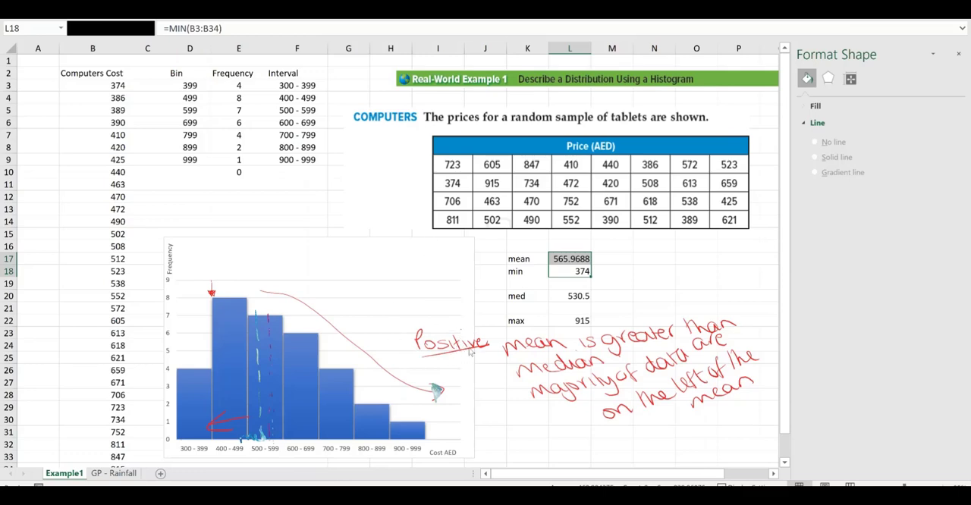
mouse_move(427, 370)
mouse_down()
mouse_move(465, 369)
mouse_move(484, 350)
mouse_move(450, 387)
mouse_move(506, 368)
mouse_move(496, 361)
mouse_up()
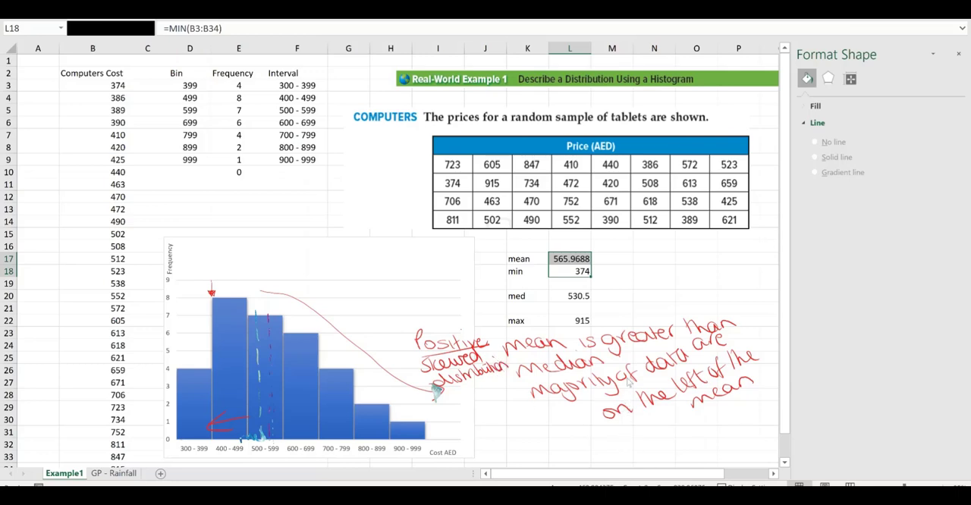